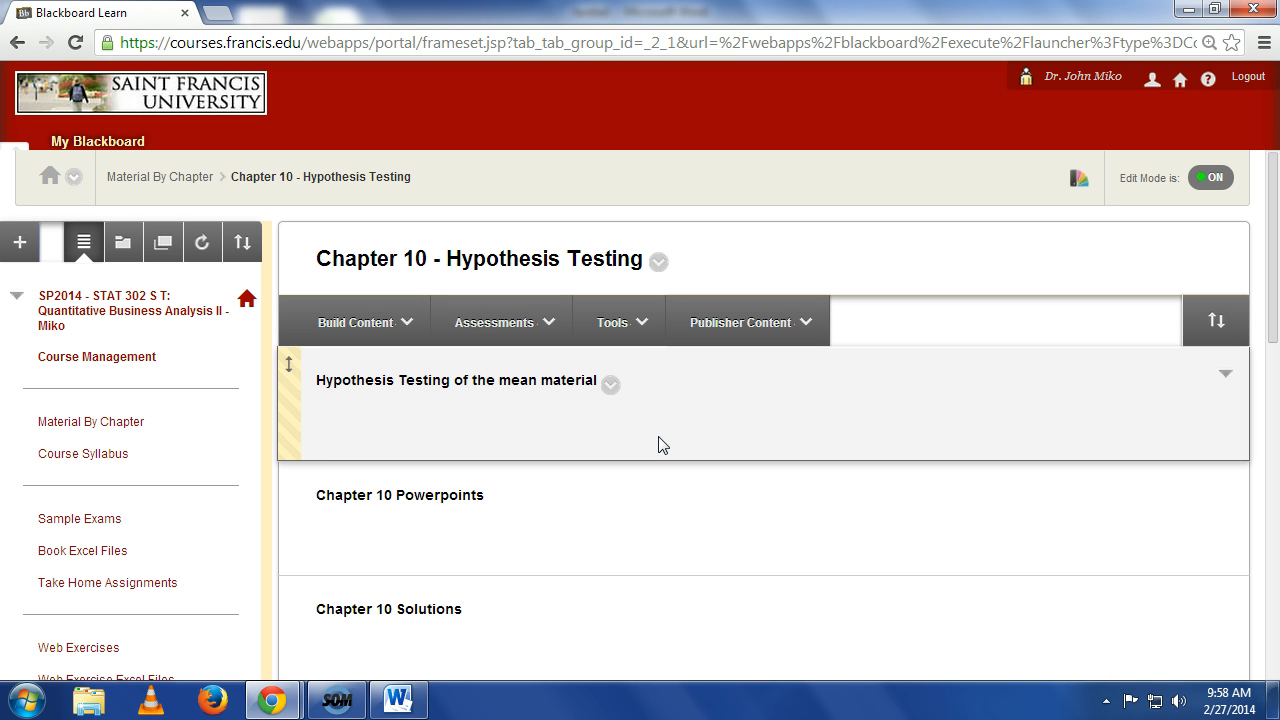
- Open the Test Statistics.xls workbook from the Chapter 10 page, enable editing, and view it maximized at 160% zoom
scroll(677, 510, "down", 5)
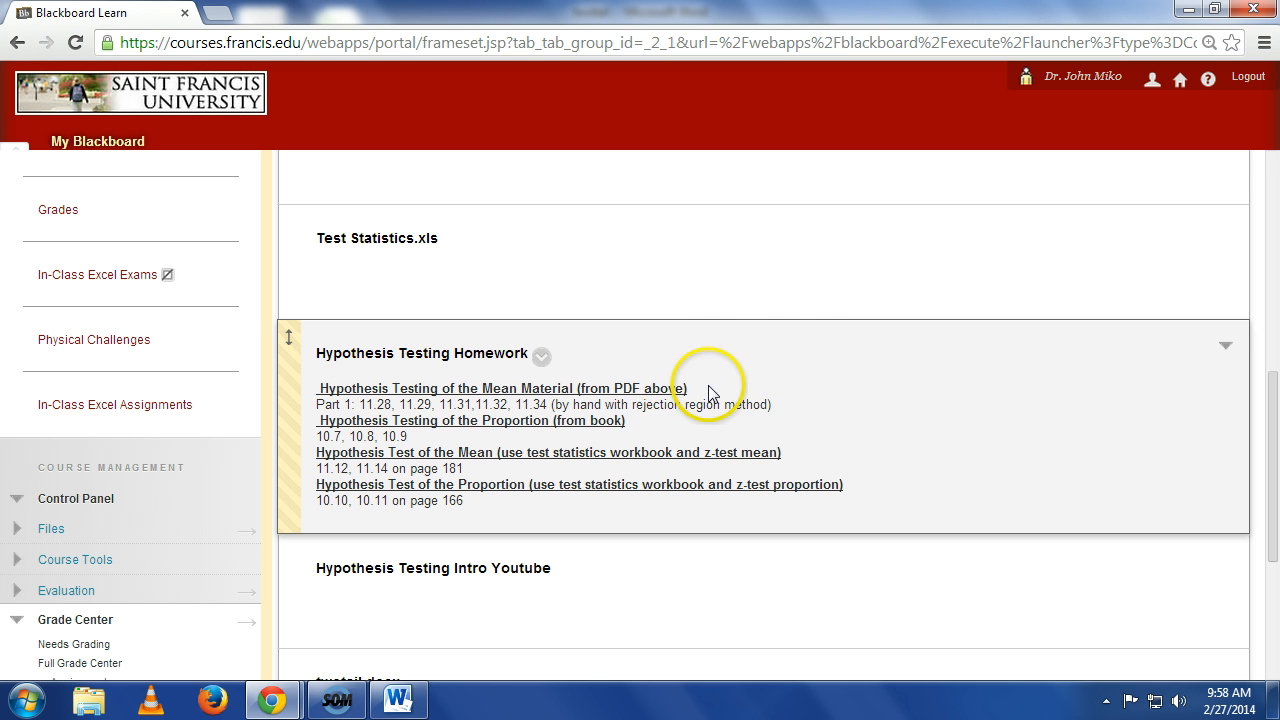
scroll(732, 328, "up", 6)
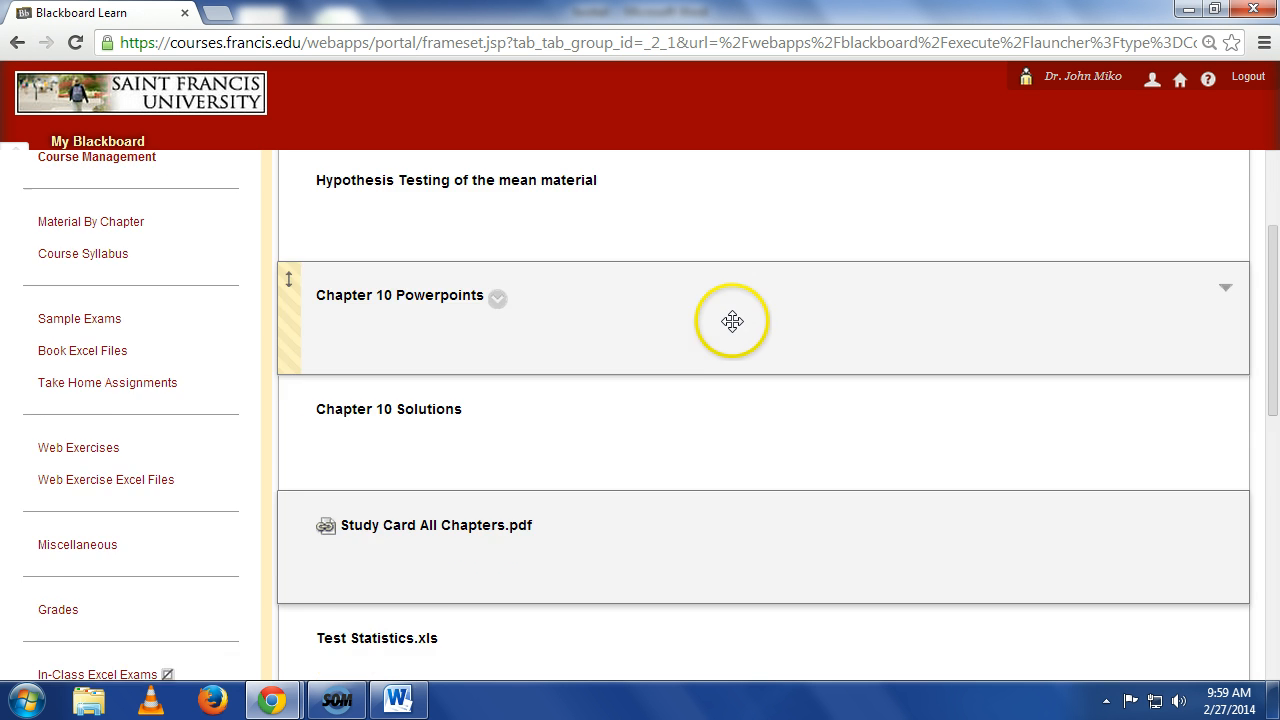
scroll(609, 257, "down", 4)
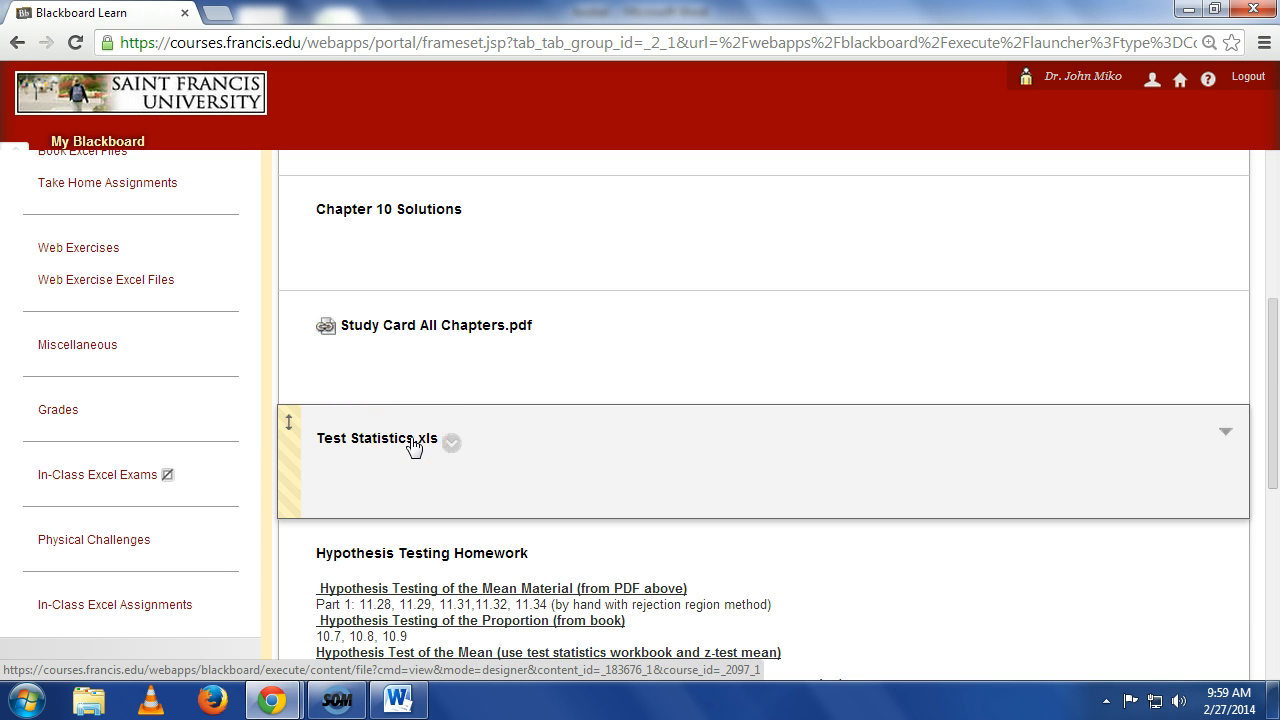
left_click(414, 445)
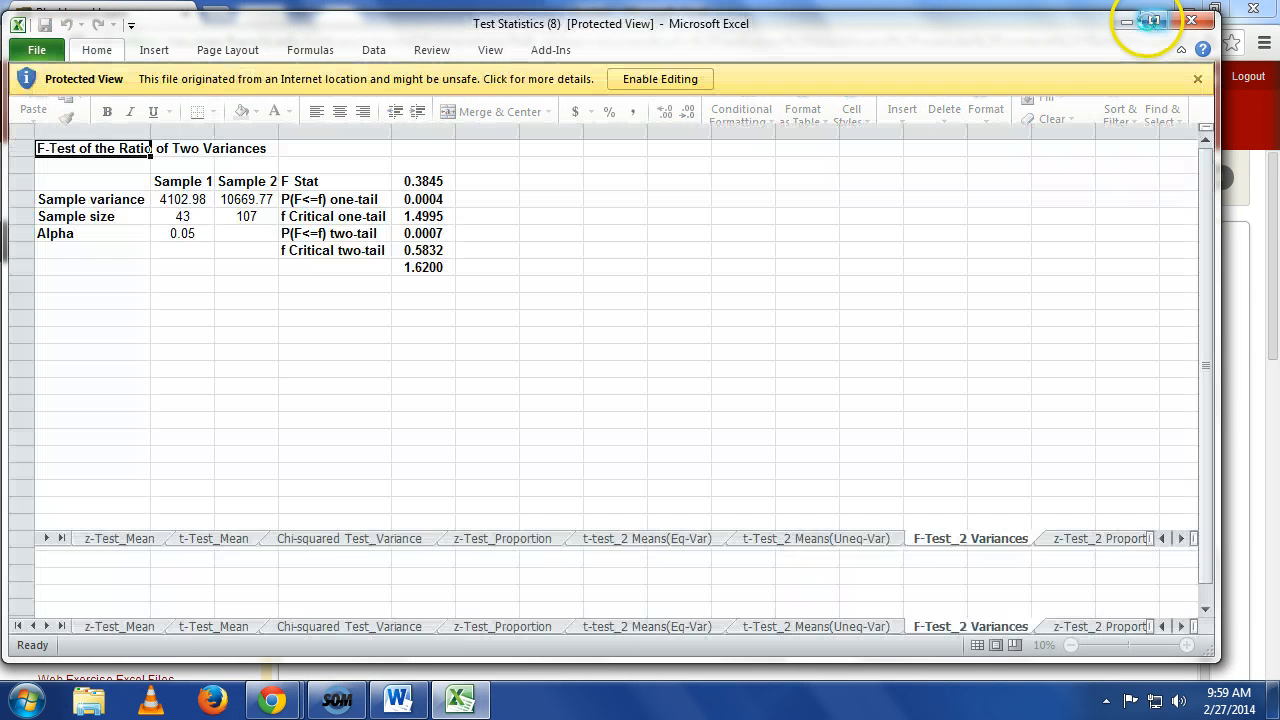
left_click(681, 79)
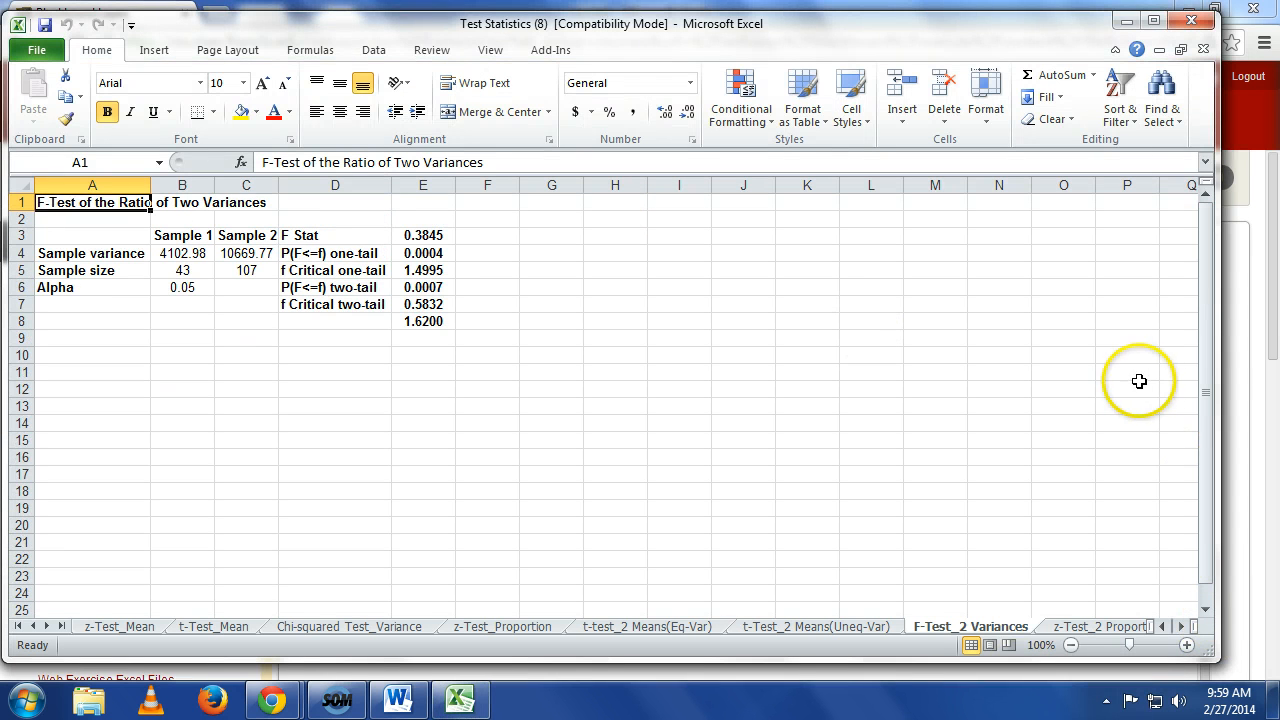
left_click(1154, 21)
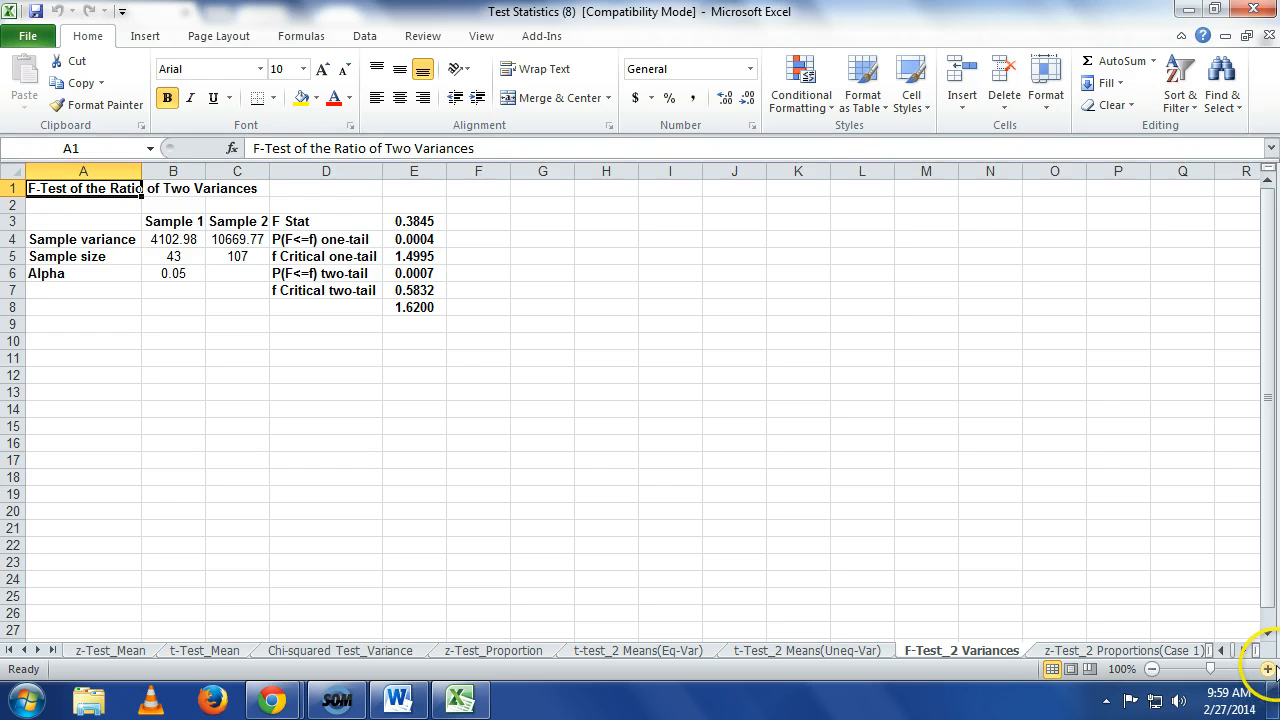
left_click(1267, 669)
left_click(1267, 669)
left_click(1267, 669)
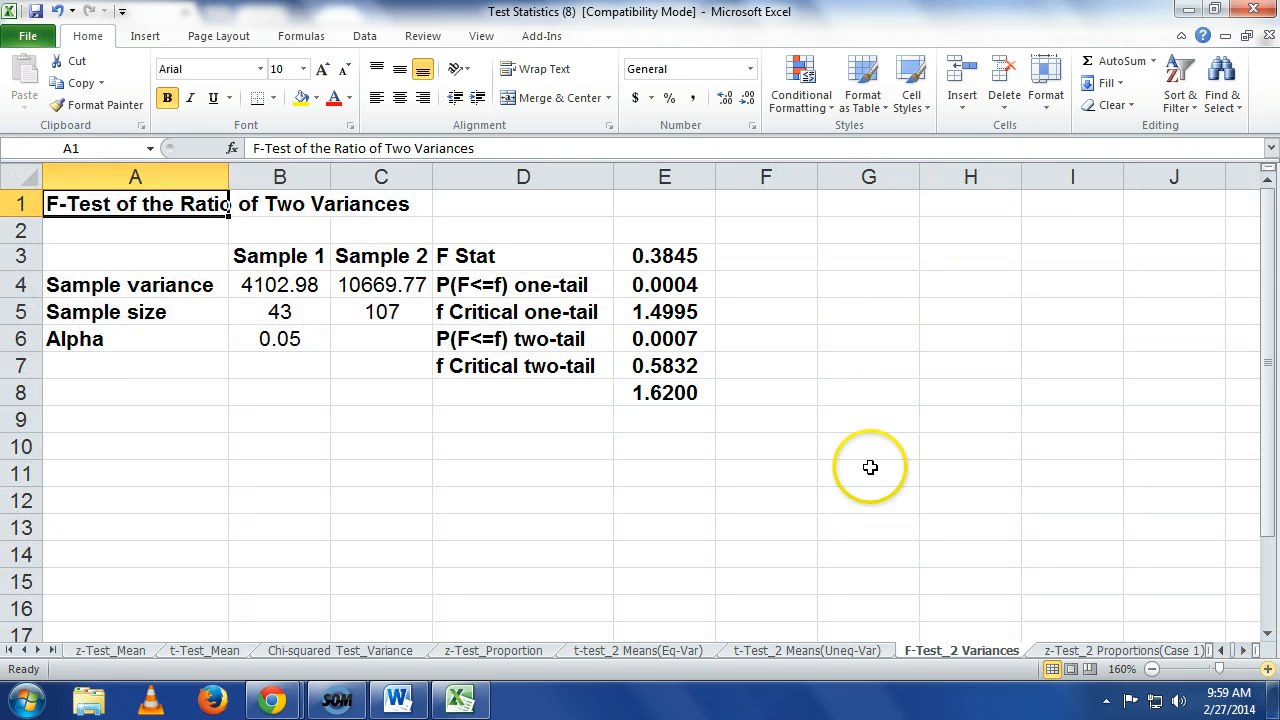
left_click_drag(868, 466, 894, 451)
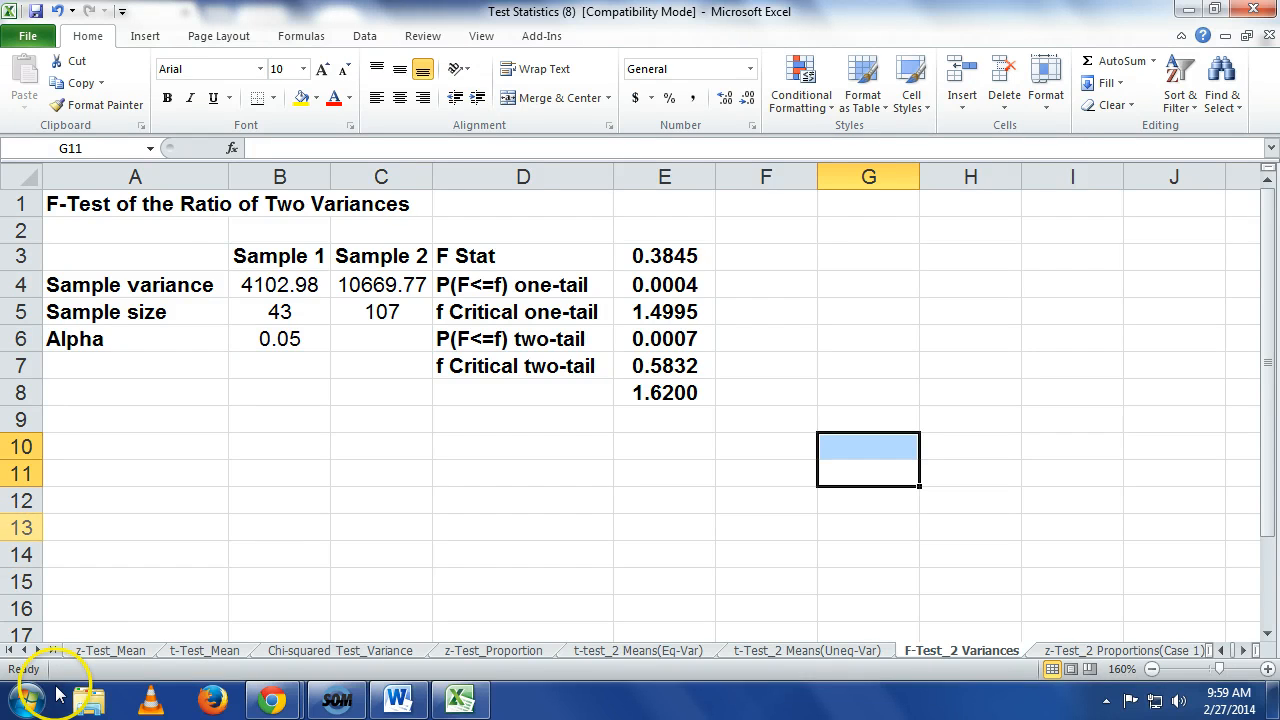
- Switch to the z-Test_Mean worksheet and enlarge its view to 150%
left_click(93, 652)
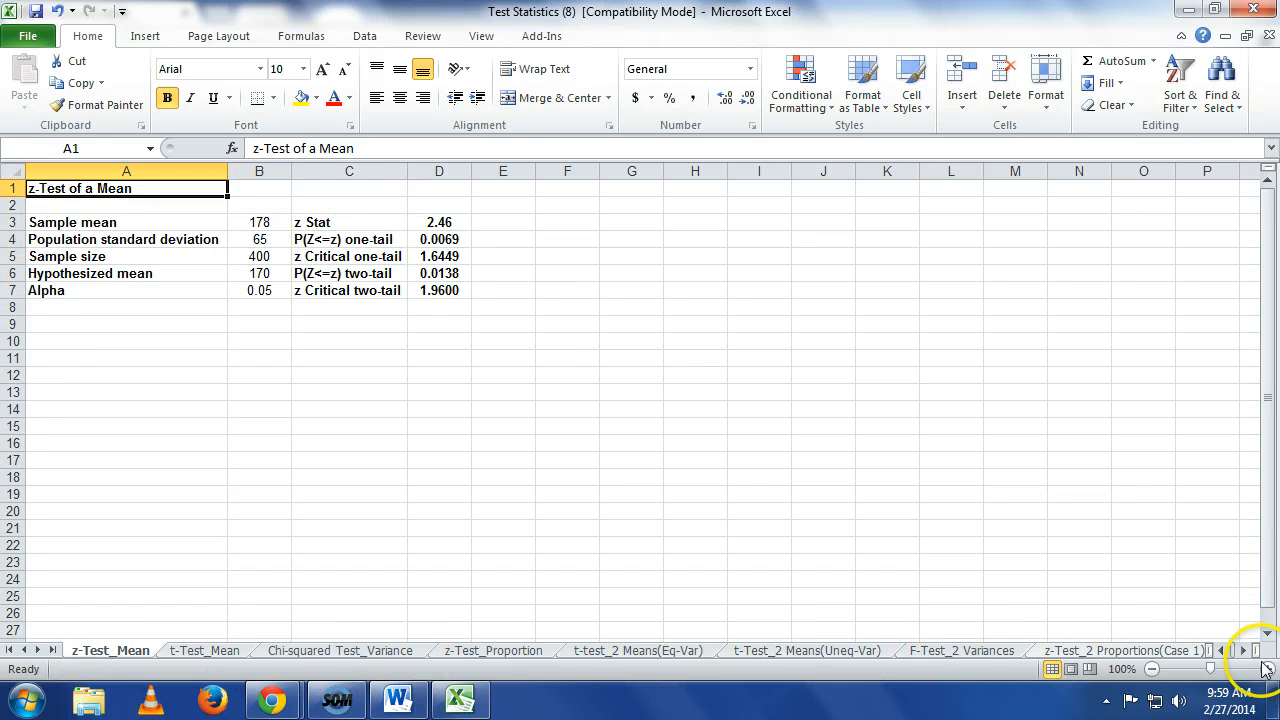
left_click(1267, 669)
left_click(1267, 669)
left_click(1267, 669)
left_click(1267, 669)
left_click(1267, 669)
left_click(1267, 669)
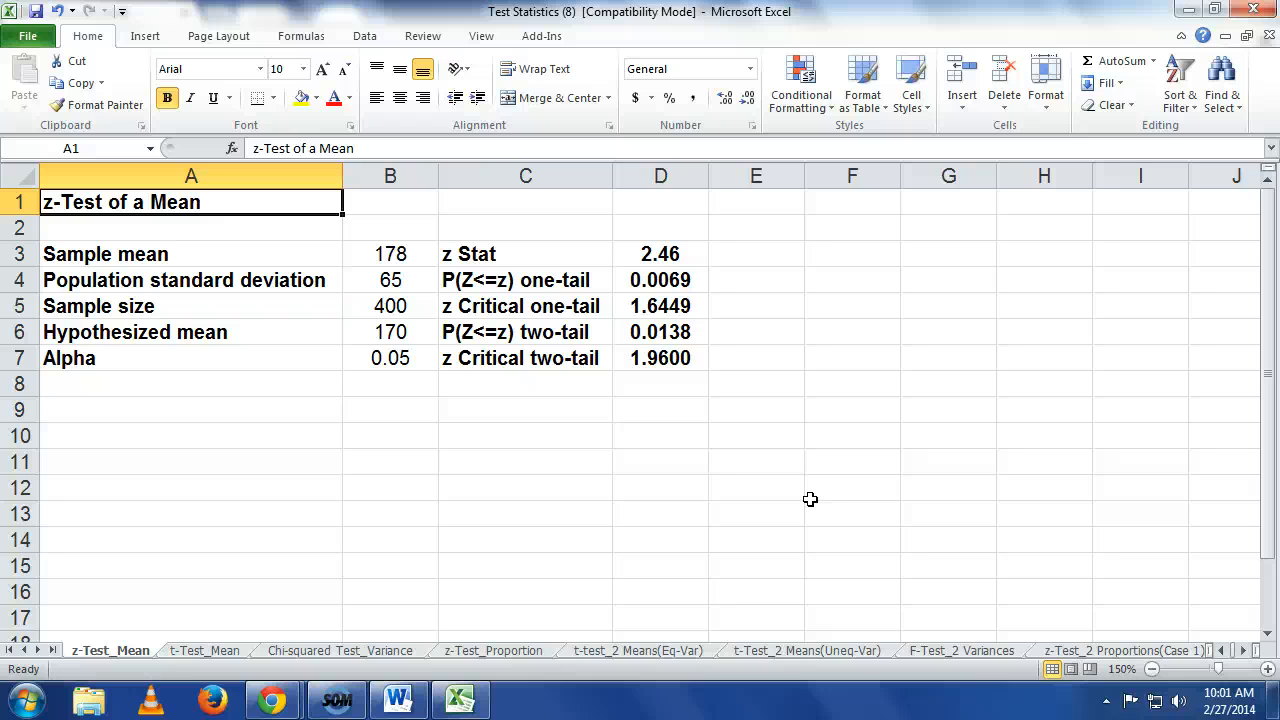
- Return to Blackboard and find the Hypothesis Testing Homework list within the Chapter 10 - Hypothesis Testing material
left_click(284, 704)
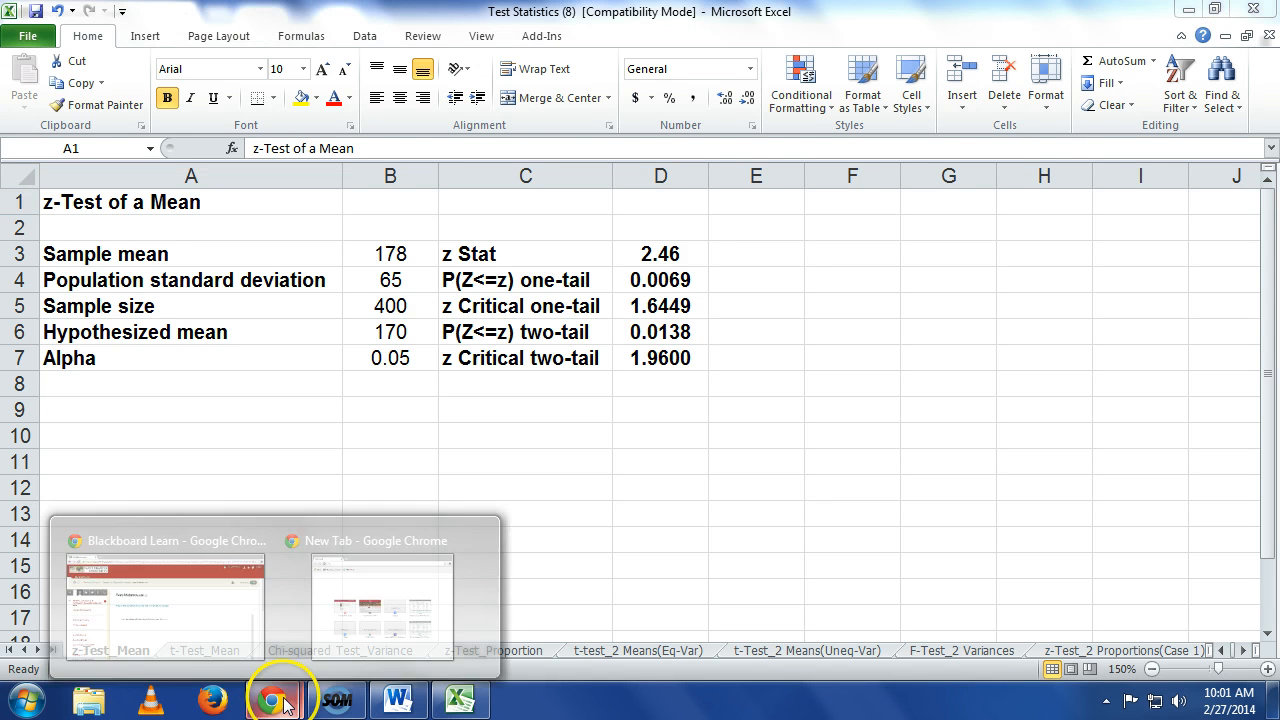
left_click(197, 615)
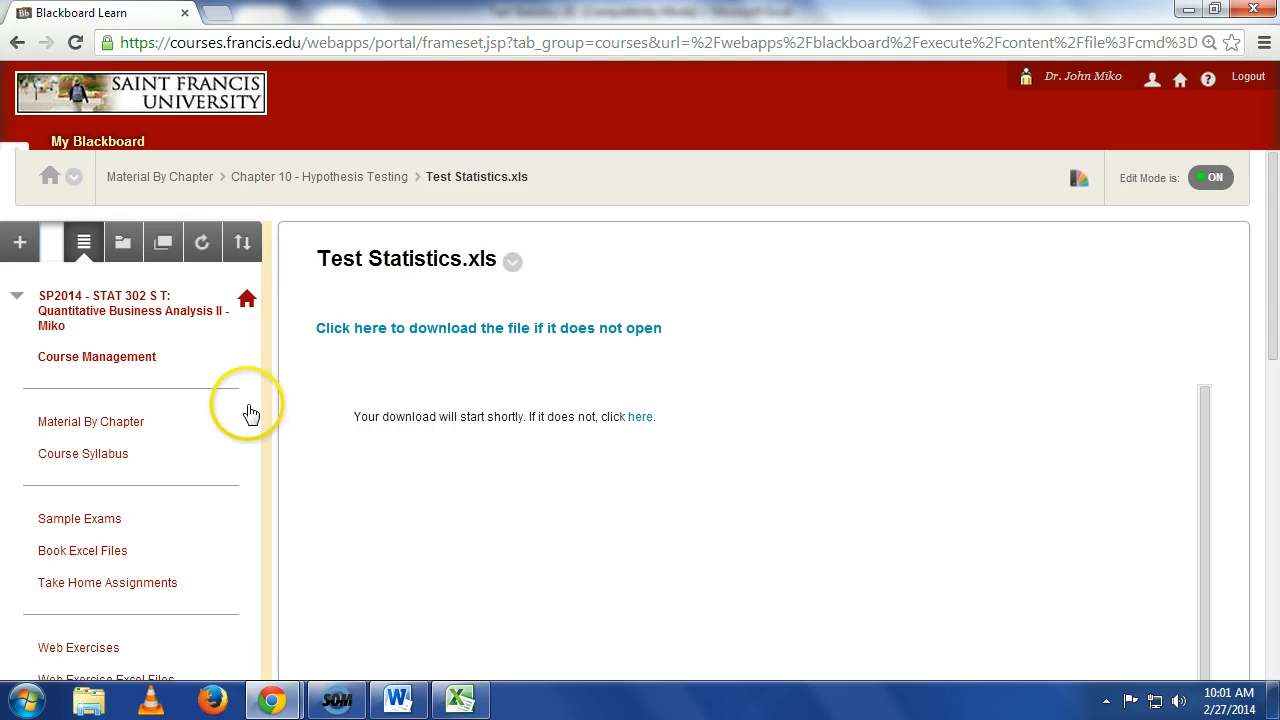
left_click(137, 423)
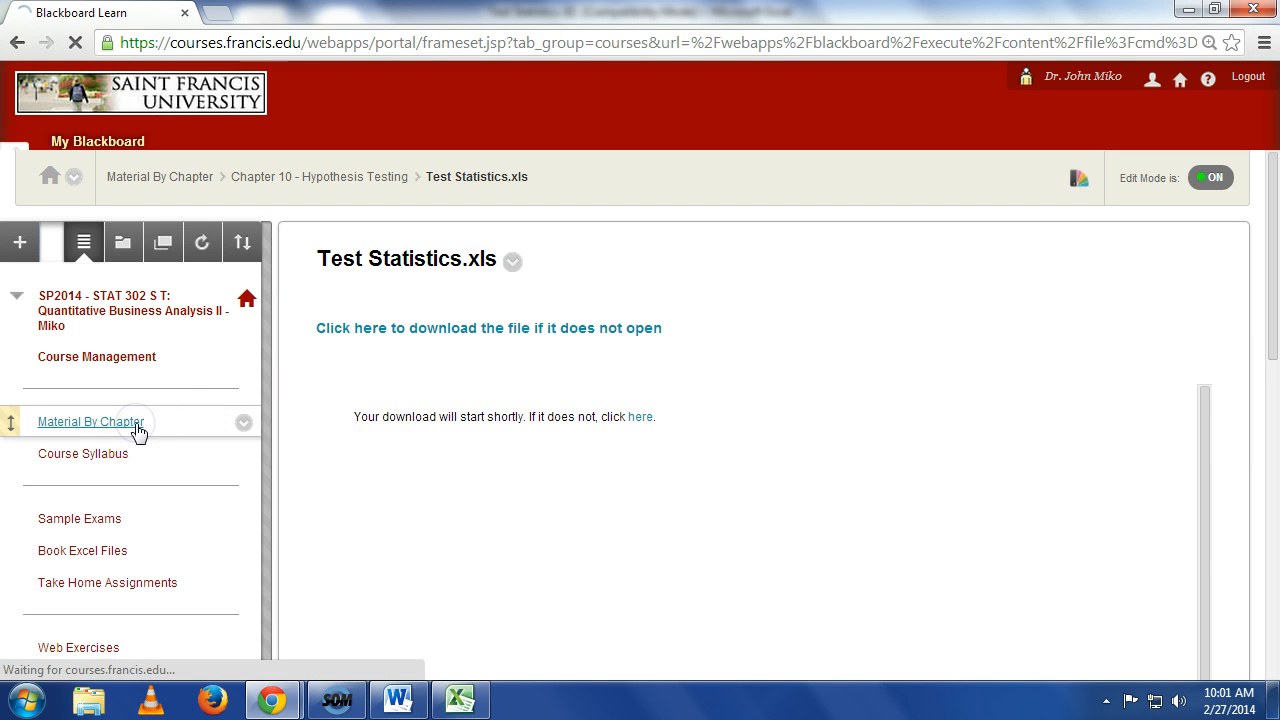
scroll(483, 475, "down", 6)
scroll(515, 476, "down", 2)
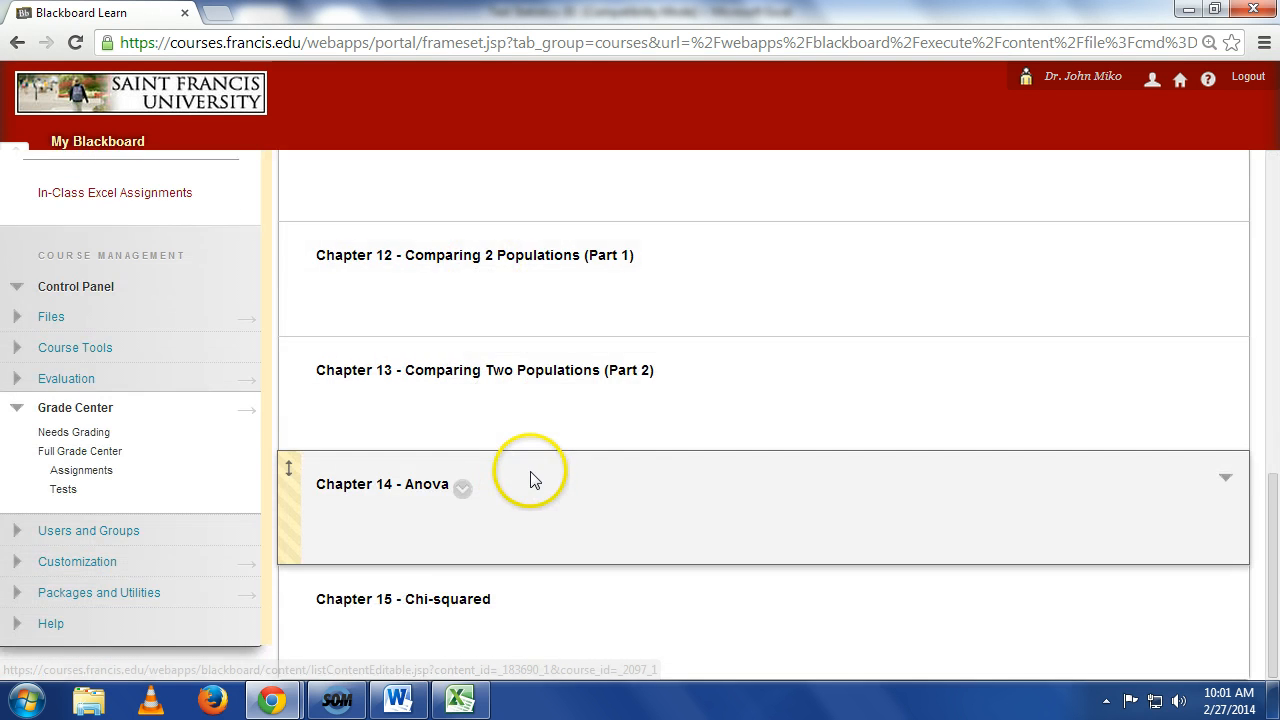
scroll(460, 428, "up", 4)
left_click(460, 430)
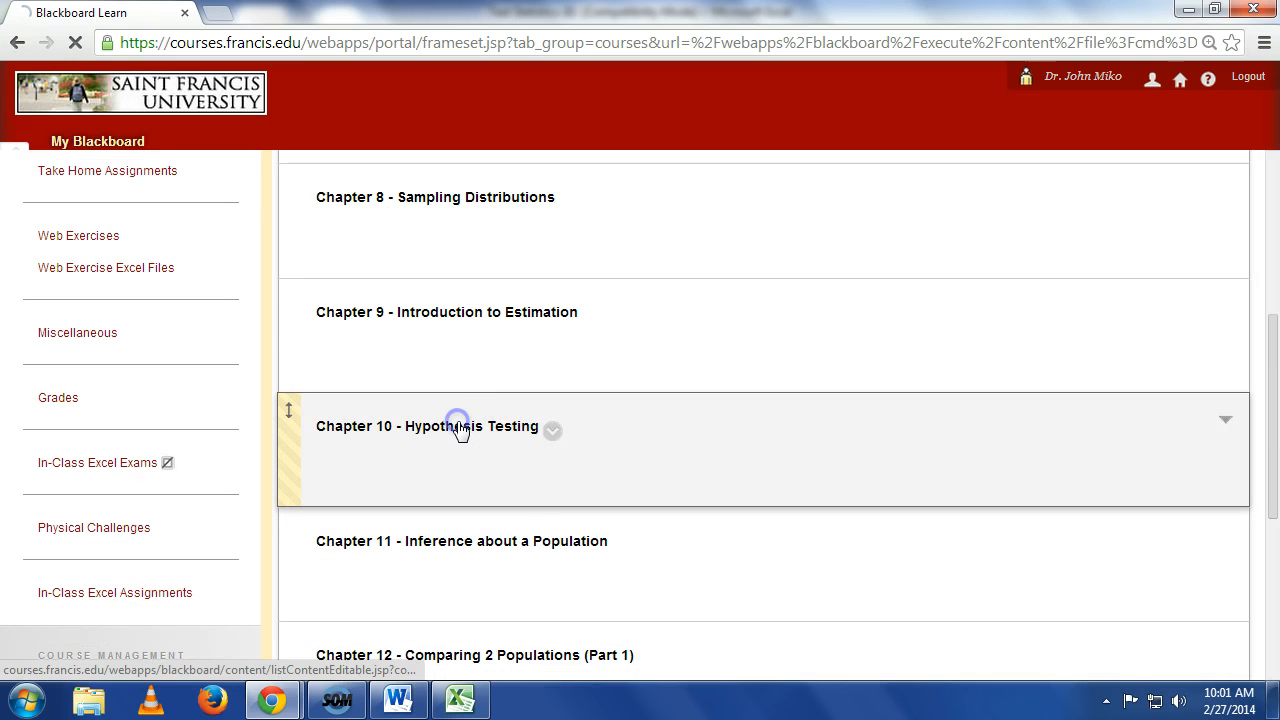
scroll(510, 455, "down", 5)
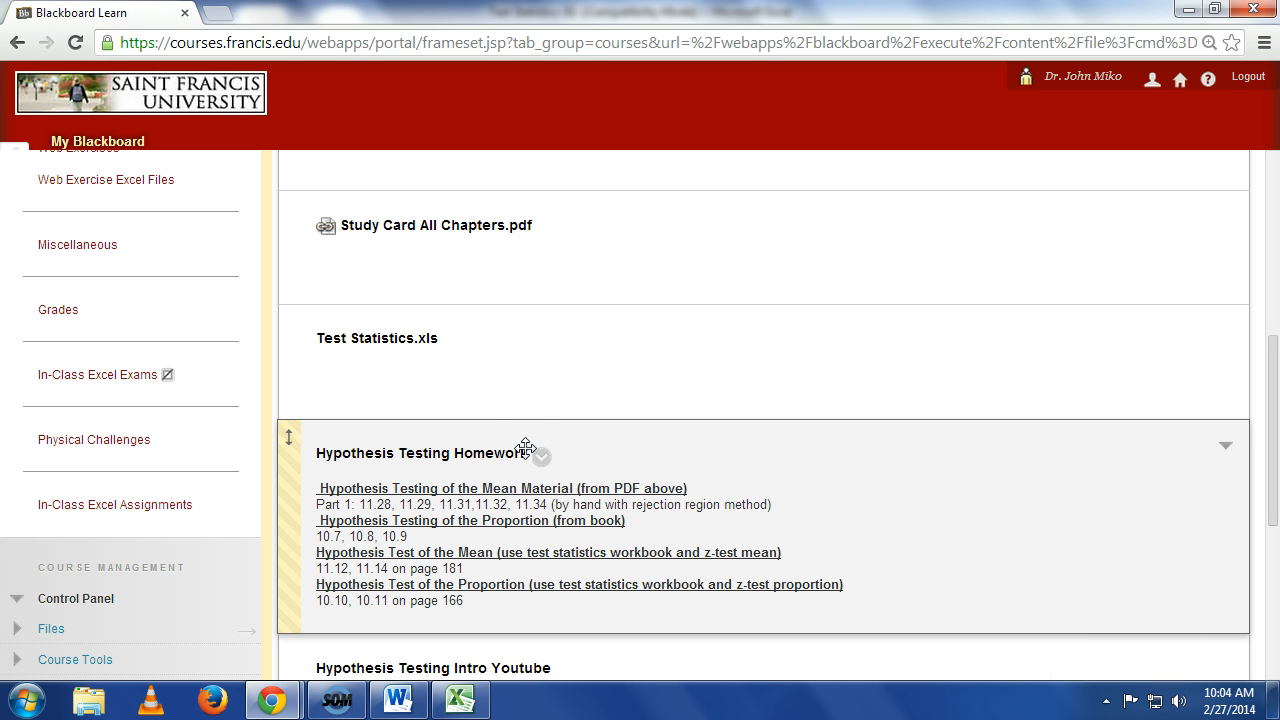
- Review the z-Test_Mean worksheet in the Excel Test Statistics workbook and return to the Blackboard homework page
left_click(459, 699)
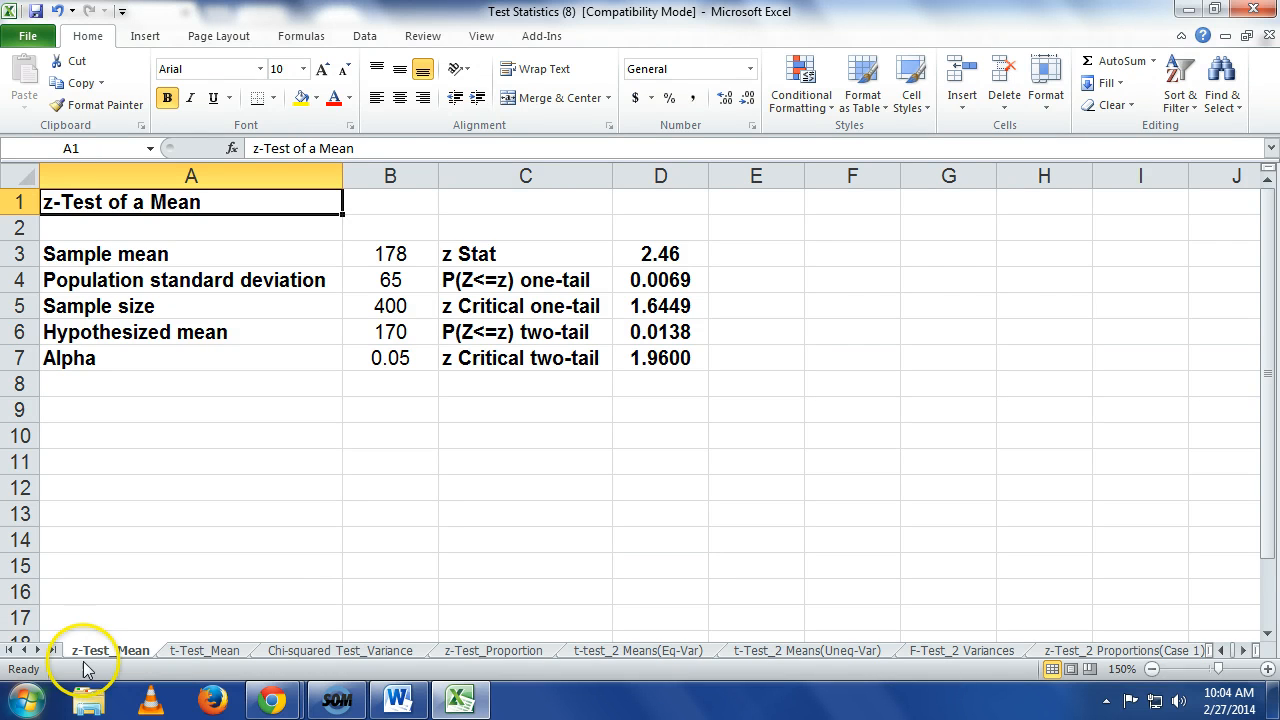
left_click(292, 706)
left_click(245, 600)
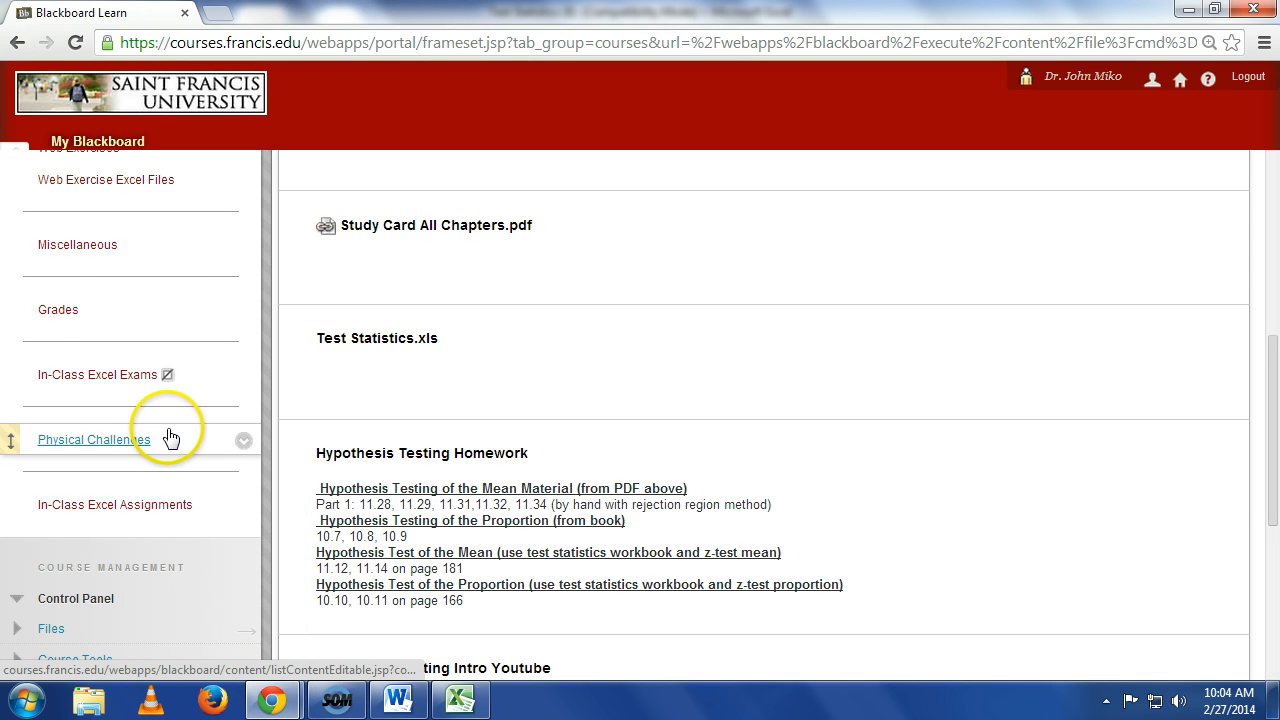
- Open the ch11 folder in the course's Book Excel Files section
scroll(157, 444, "up", 2)
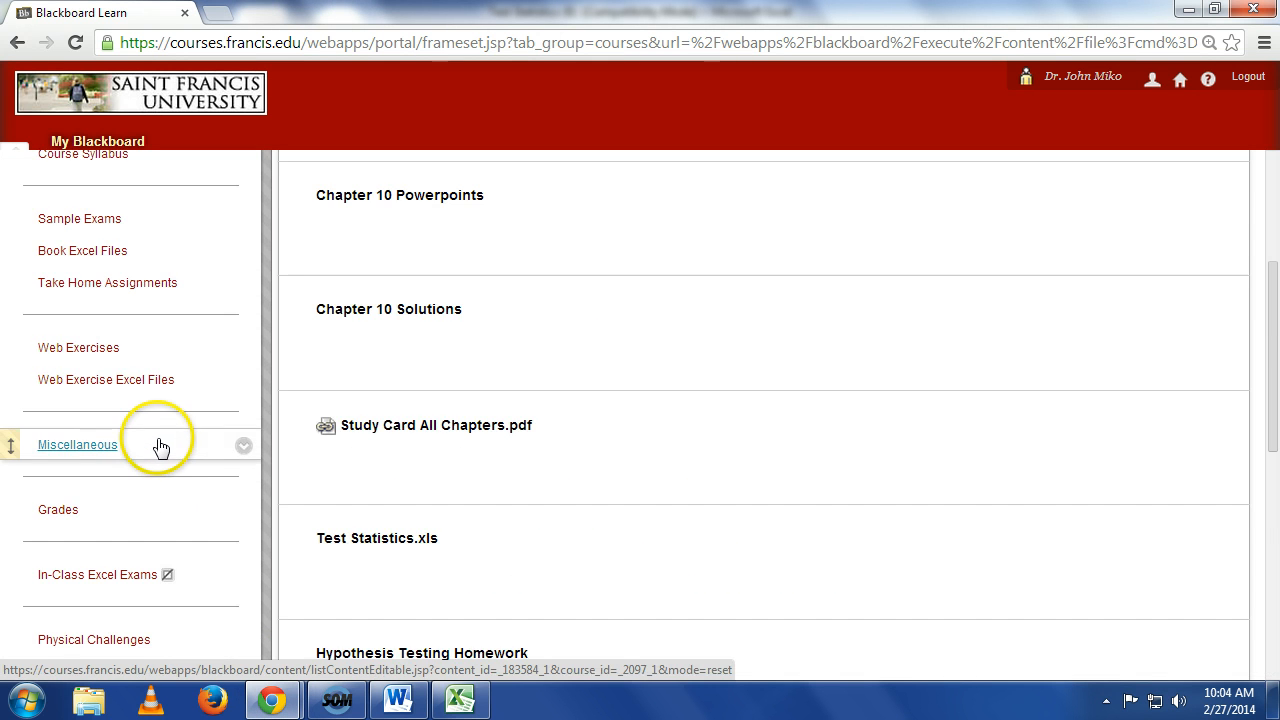
left_click(116, 252)
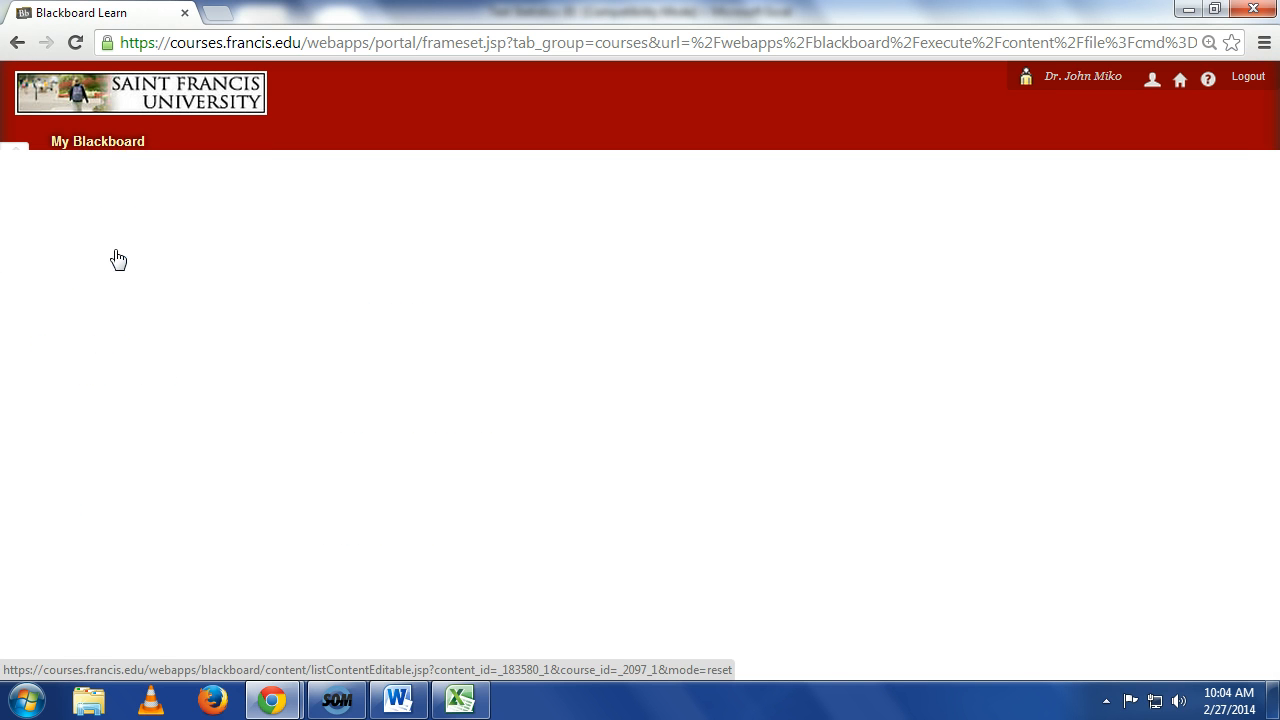
left_click(358, 390)
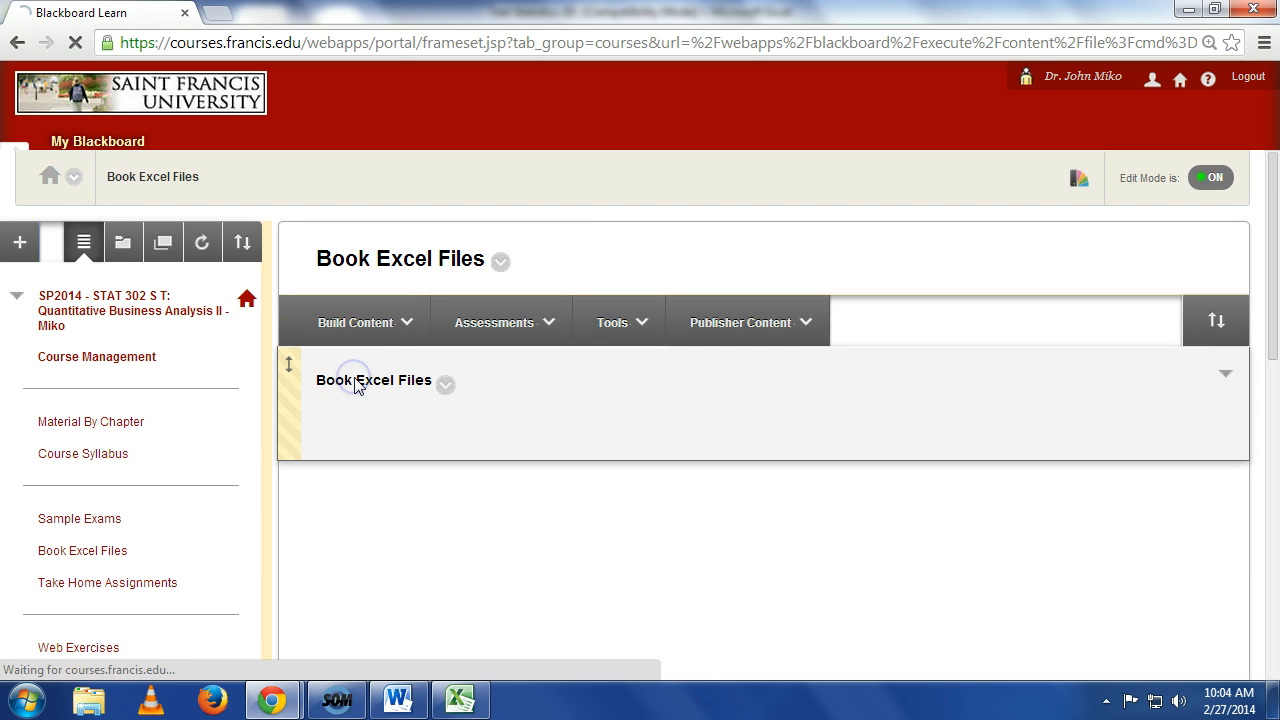
scroll(380, 395, "down", 1)
scroll(380, 395, "down", 12)
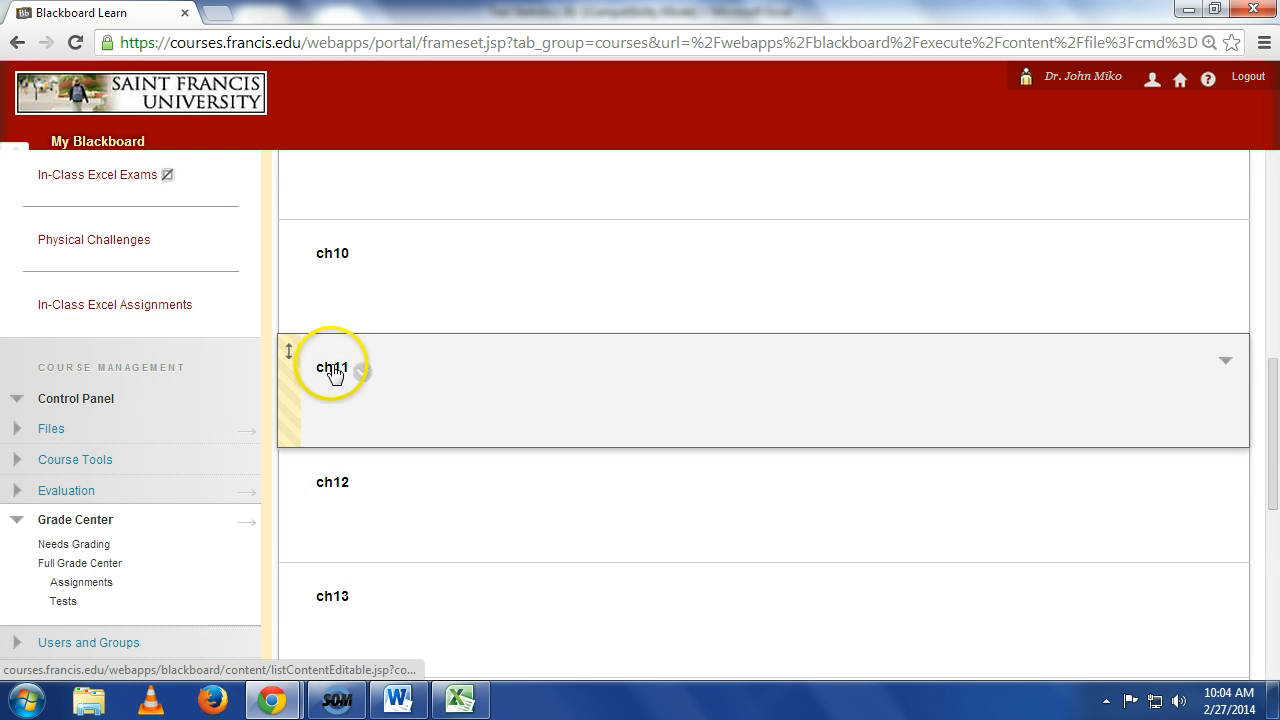
left_click(333, 372)
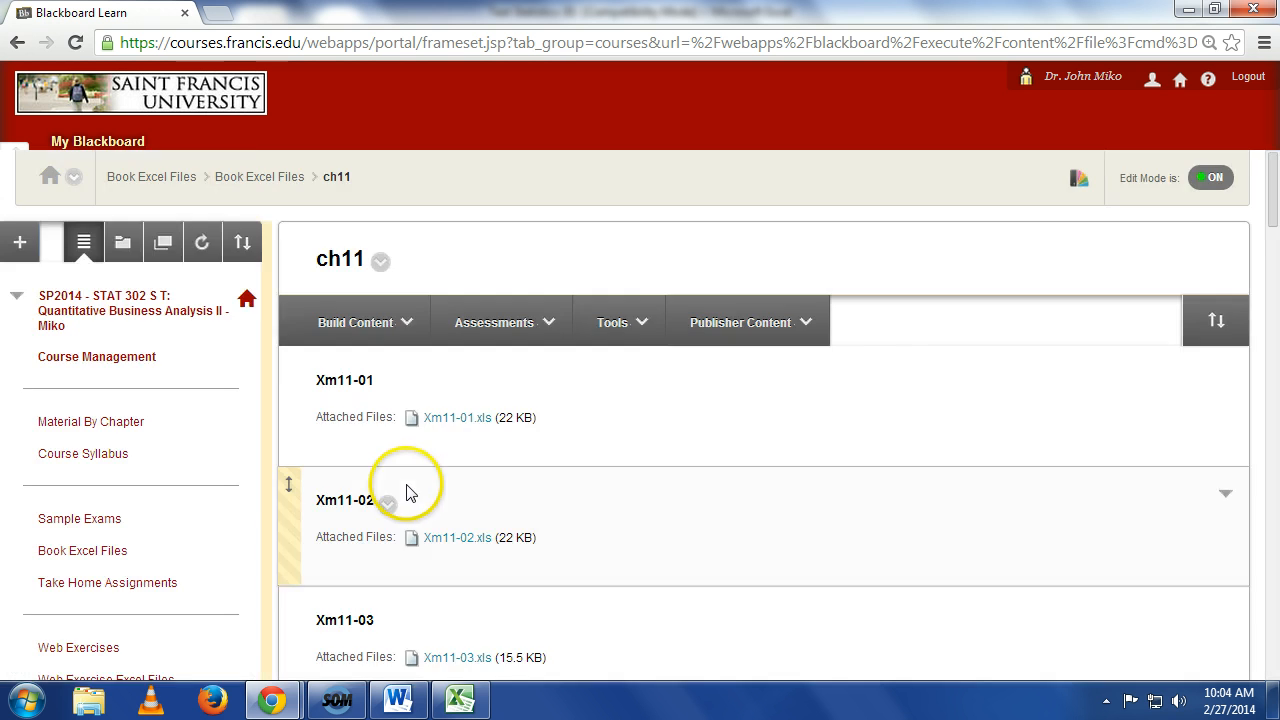
- Open the attached file Xr11-12.xls in Excel, enable editing, and enlarge the view to 150%
scroll(415, 490, "down", 5)
scroll(430, 487, "down", 10)
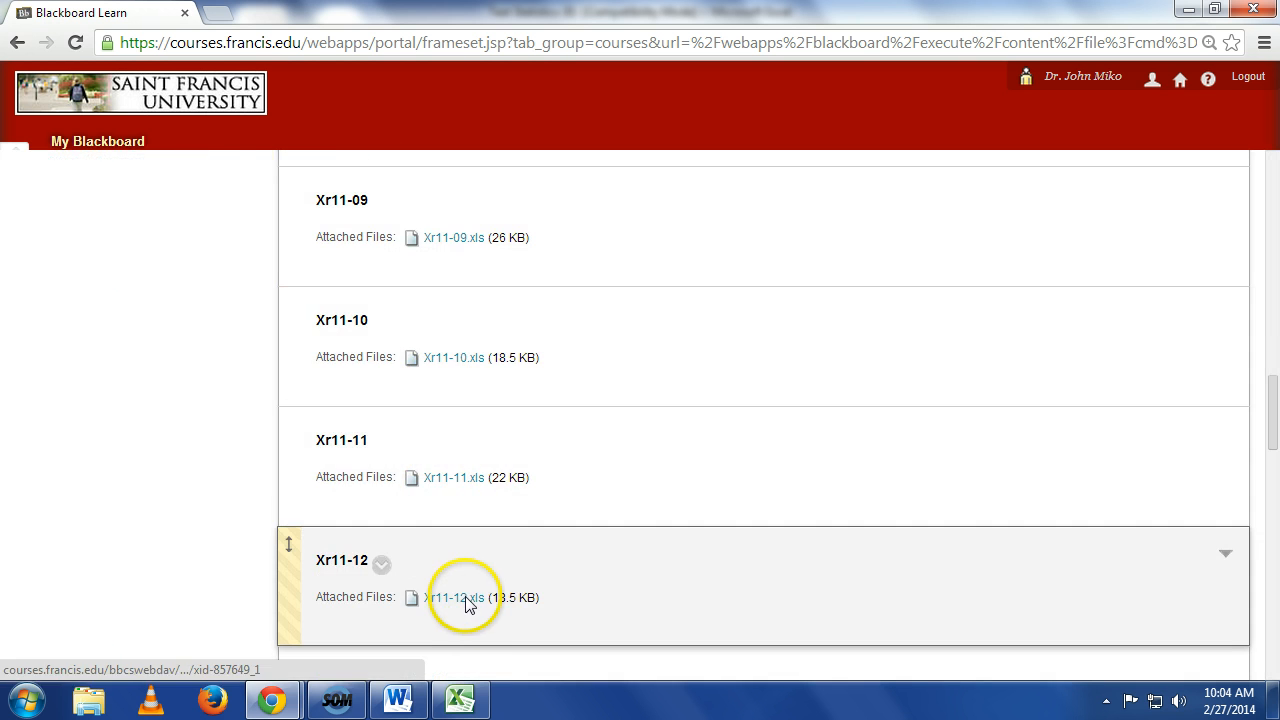
left_click(470, 599)
mouse_move(457, 698)
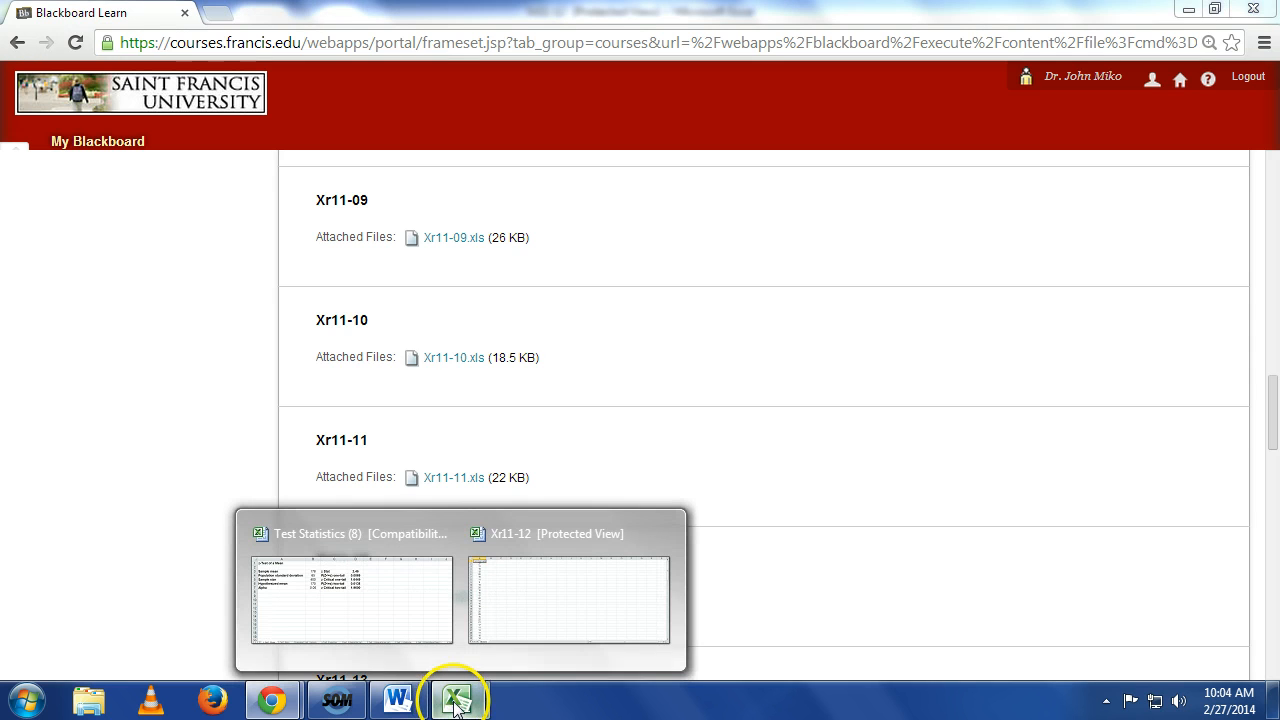
left_click(510, 612)
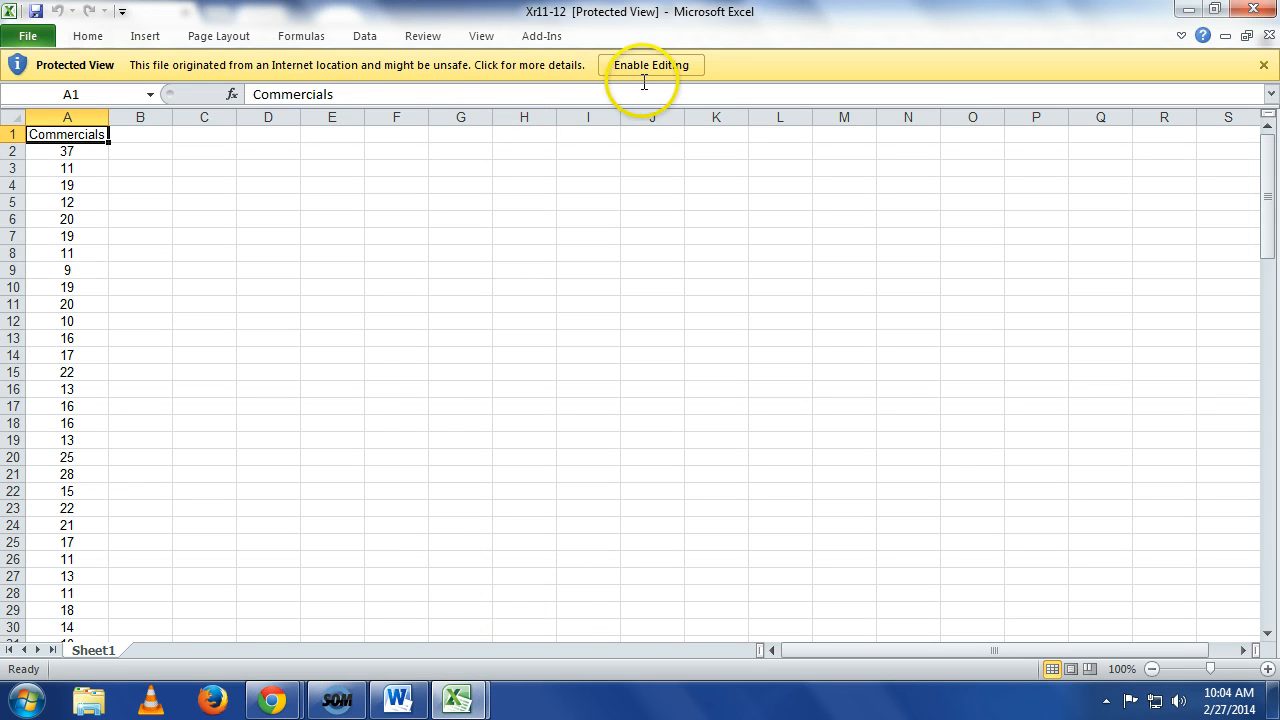
left_click(648, 70)
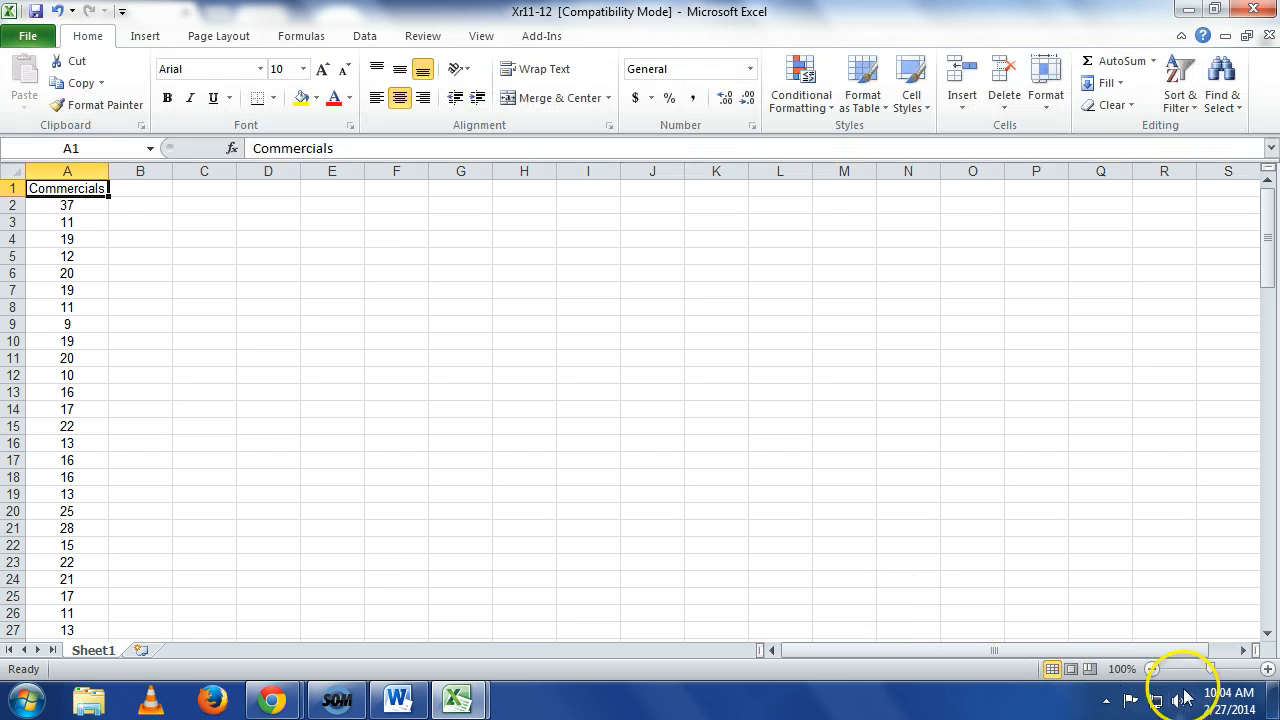
left_click(1267, 669)
left_click(1269, 670)
left_click(1269, 670)
left_click(1269, 670)
left_click(1269, 670)
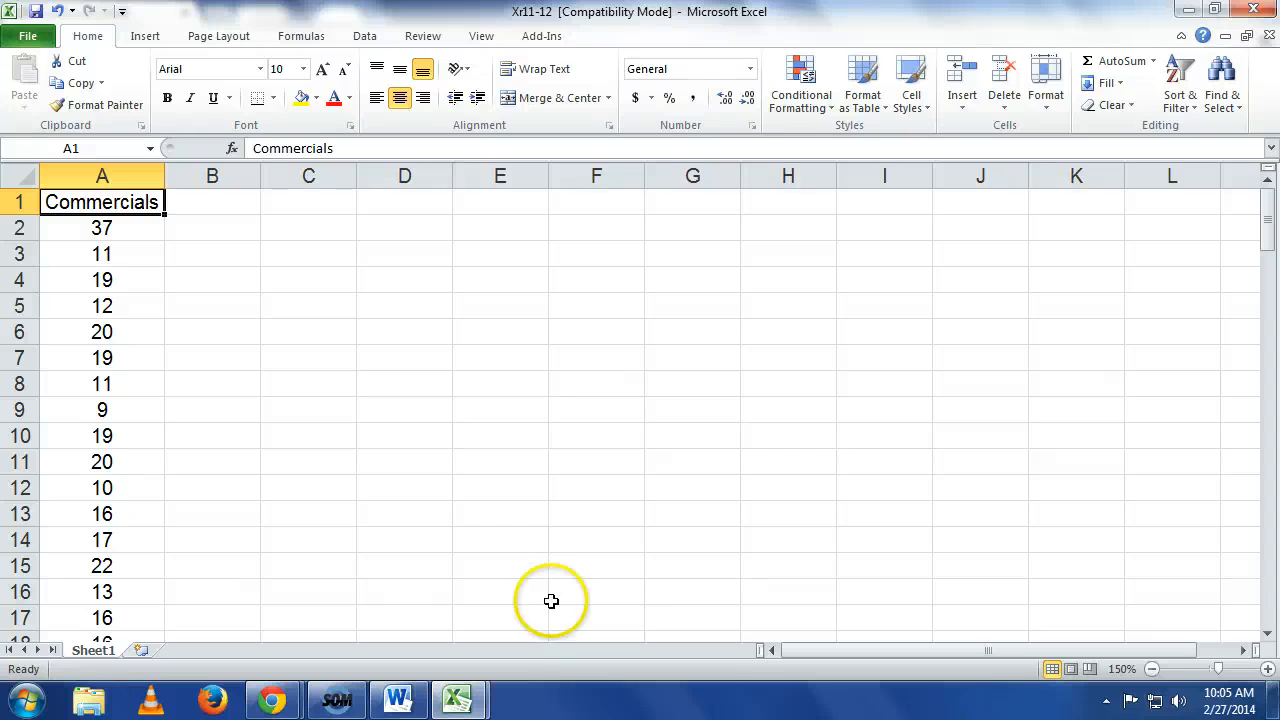
- Start a Descriptive Statistics analysis with the Commercials data in A1:A117 as the input range
left_click(364, 40)
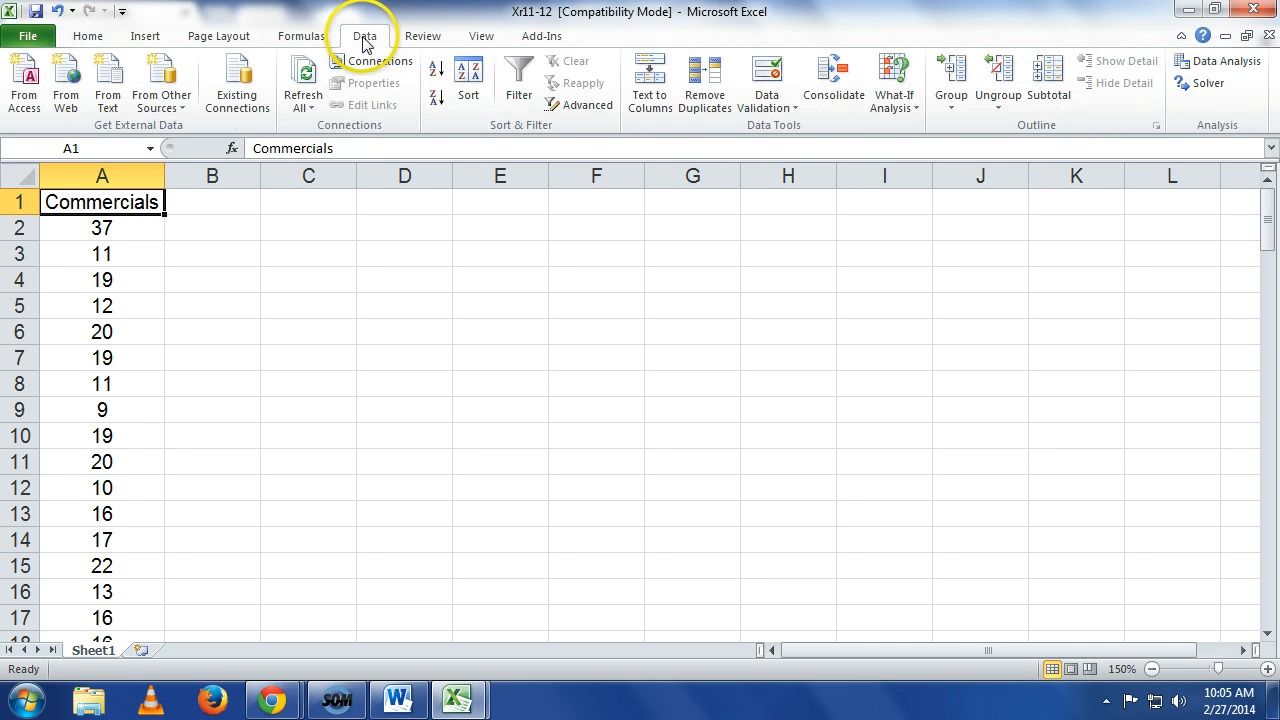
left_click(1205, 62)
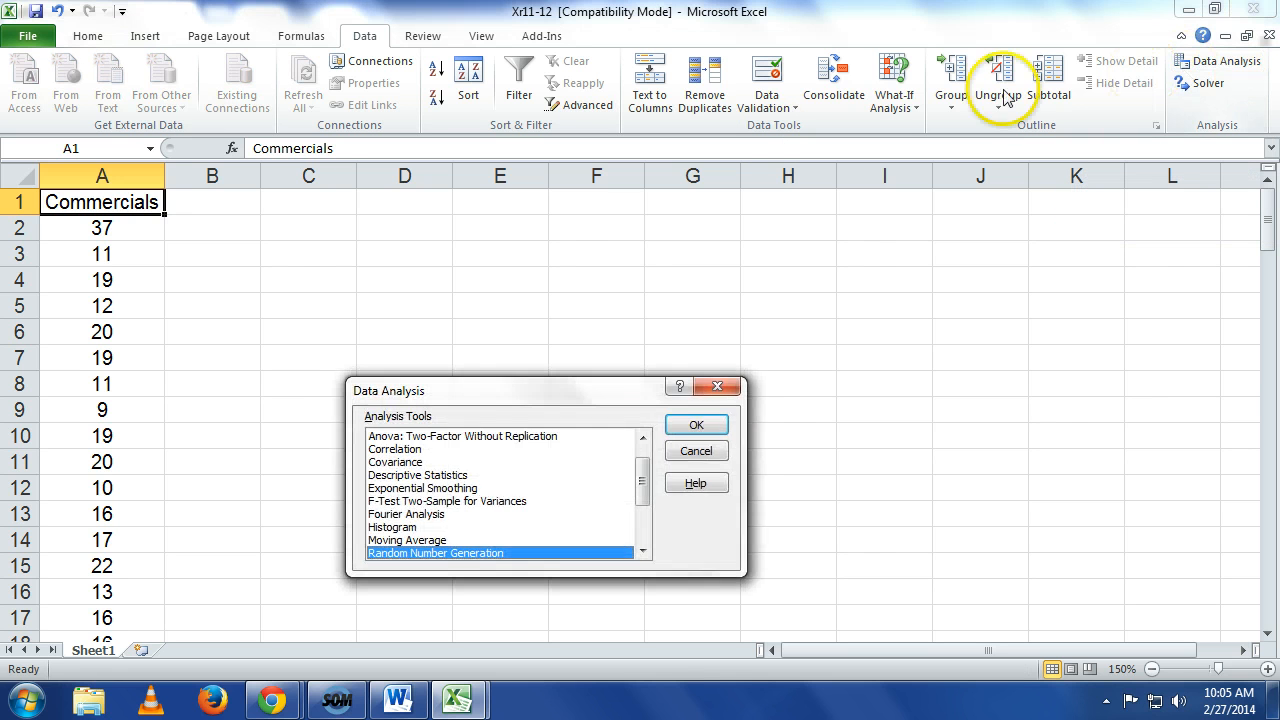
left_click(418, 476)
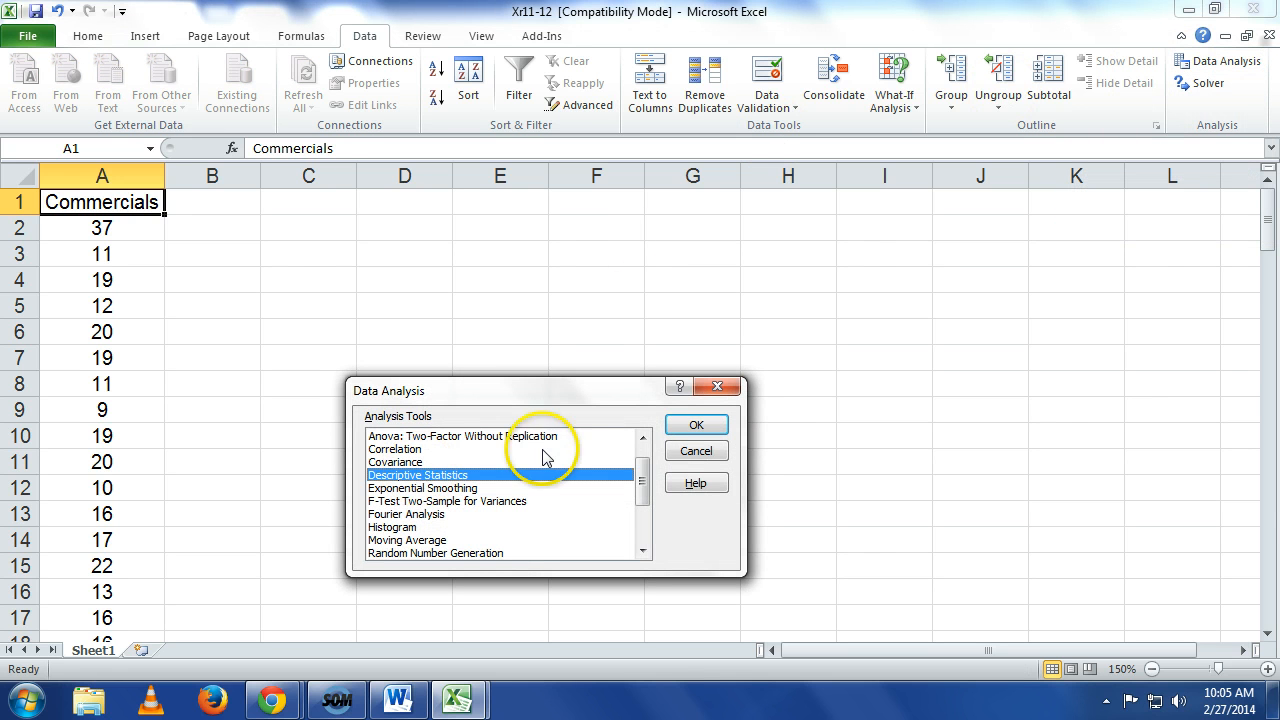
left_click(690, 430)
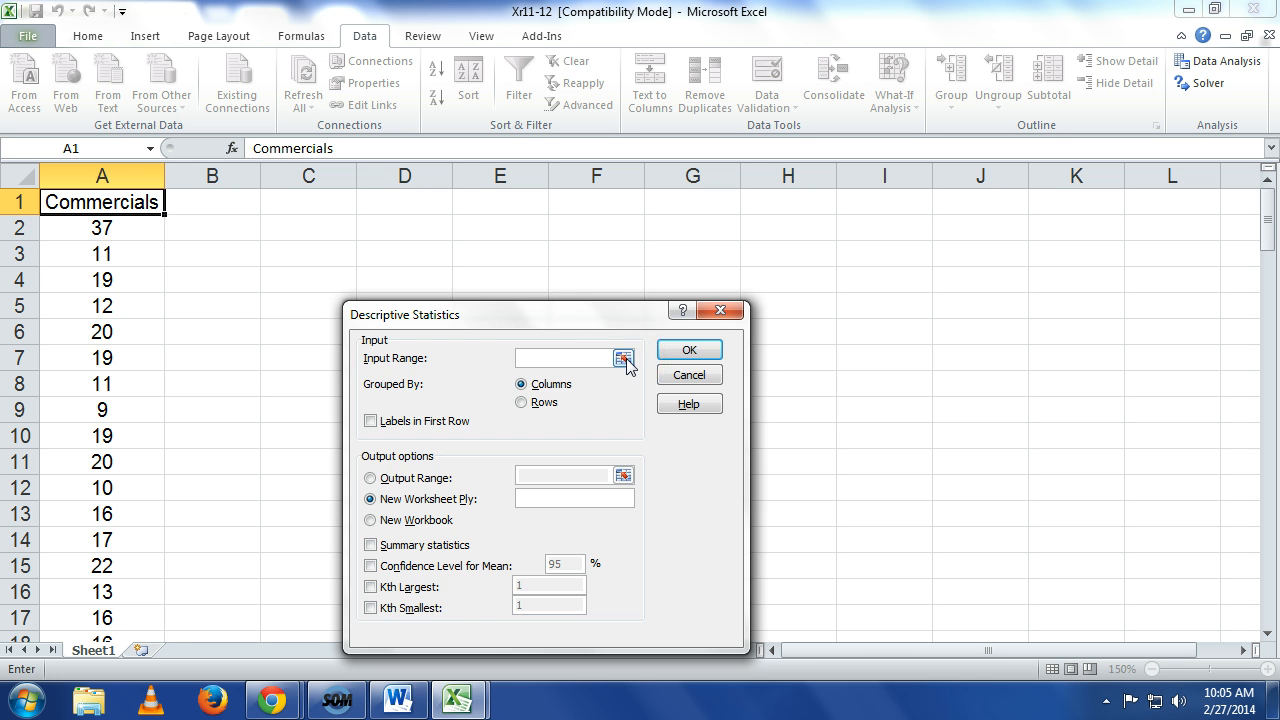
left_click(623, 358)
left_click_drag(140, 204, 106, 591)
left_click(731, 340)
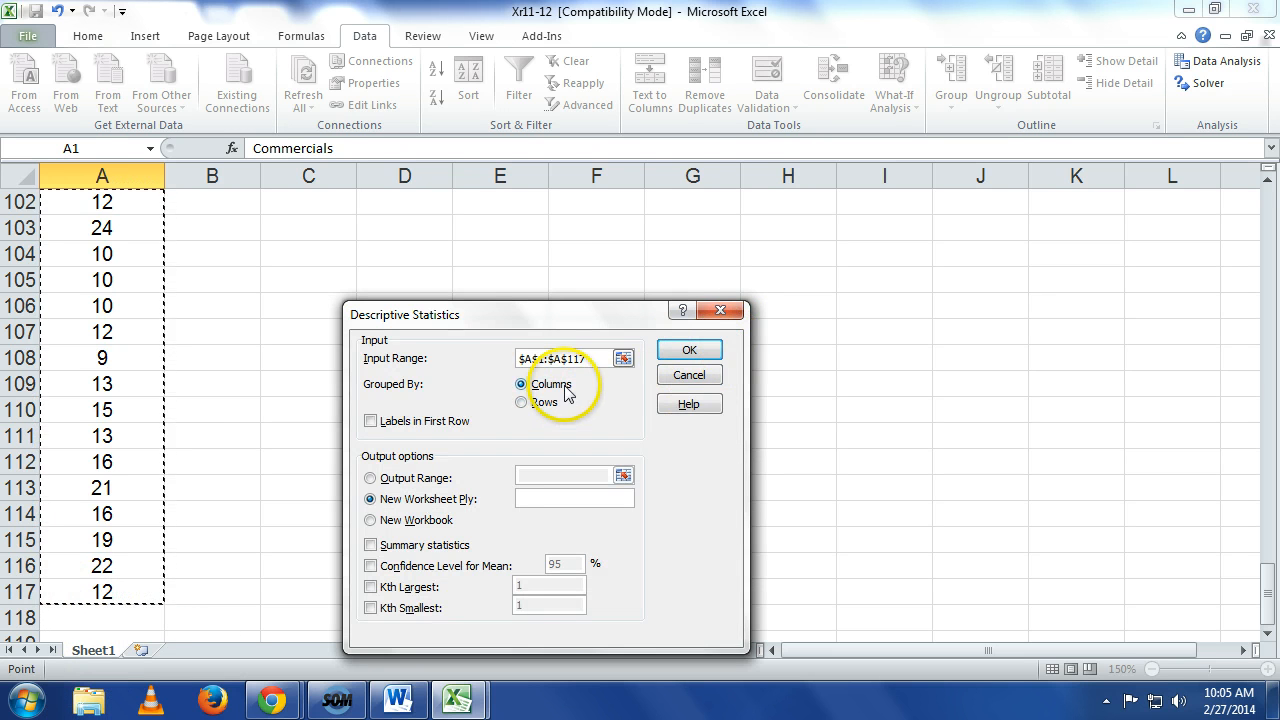
- Generate summary statistics on a new worksheet, treating the first row as labels
left_click(400, 428)
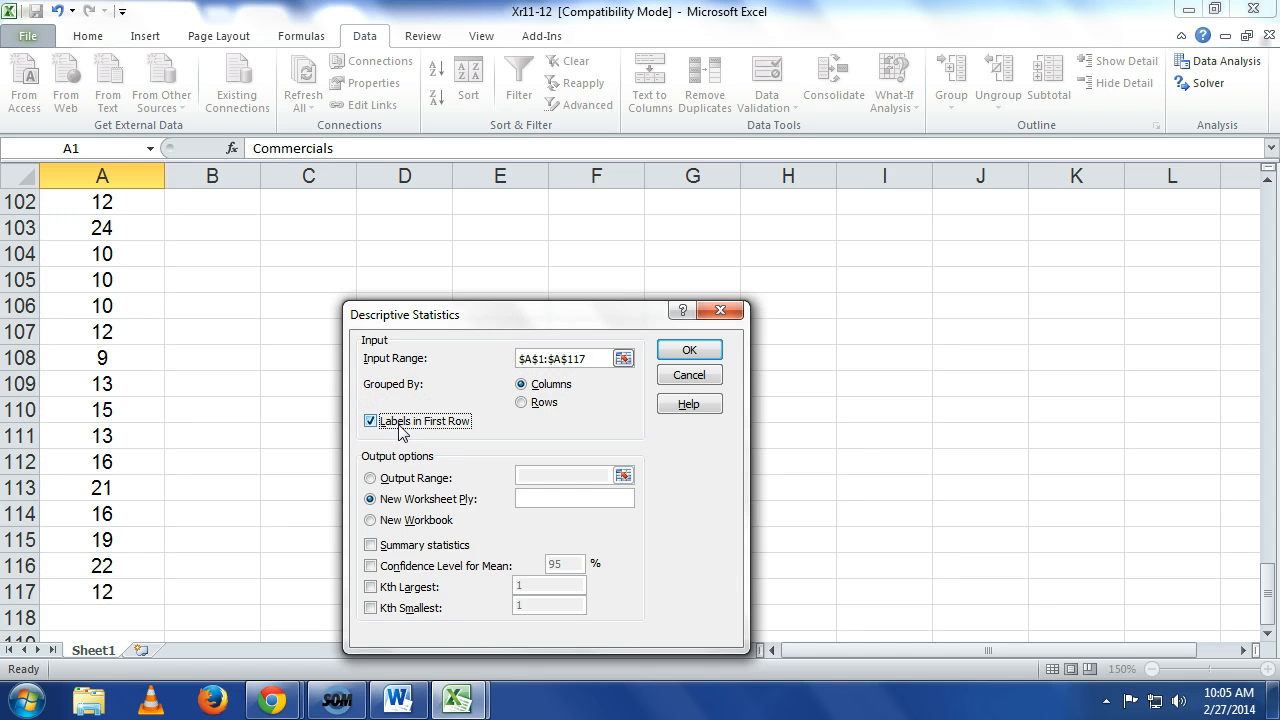
left_click(400, 500)
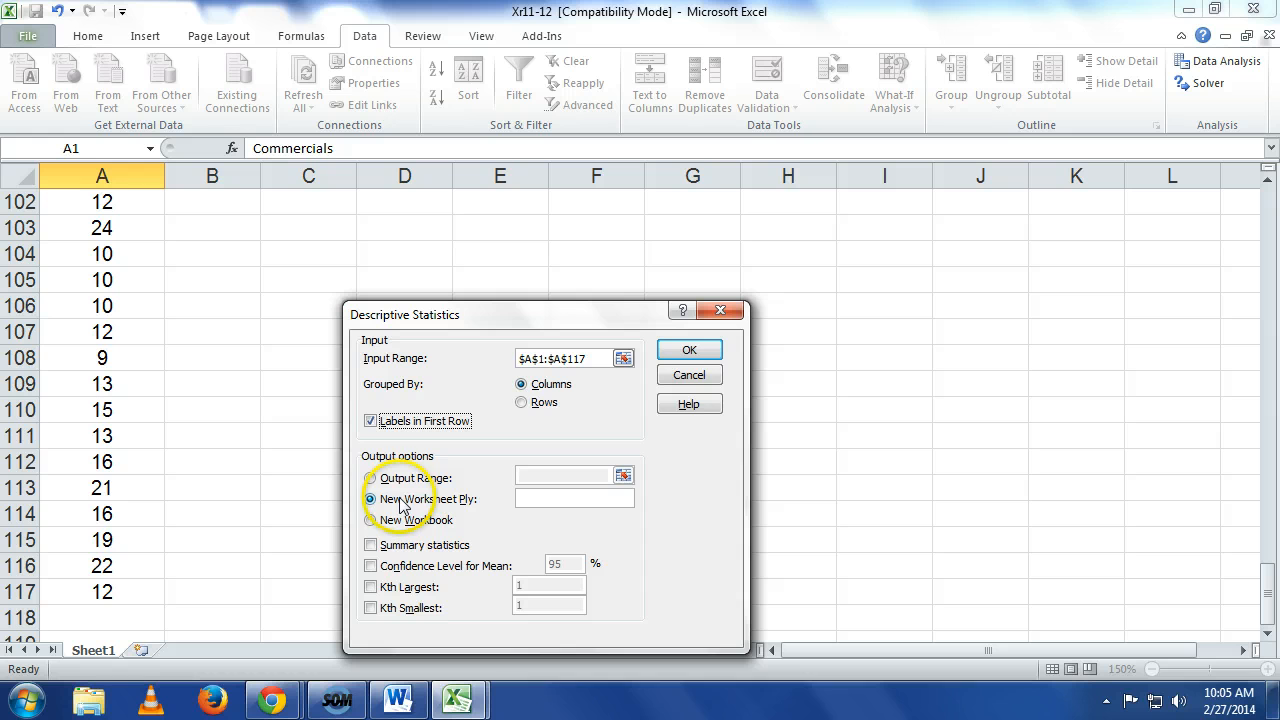
left_click(372, 545)
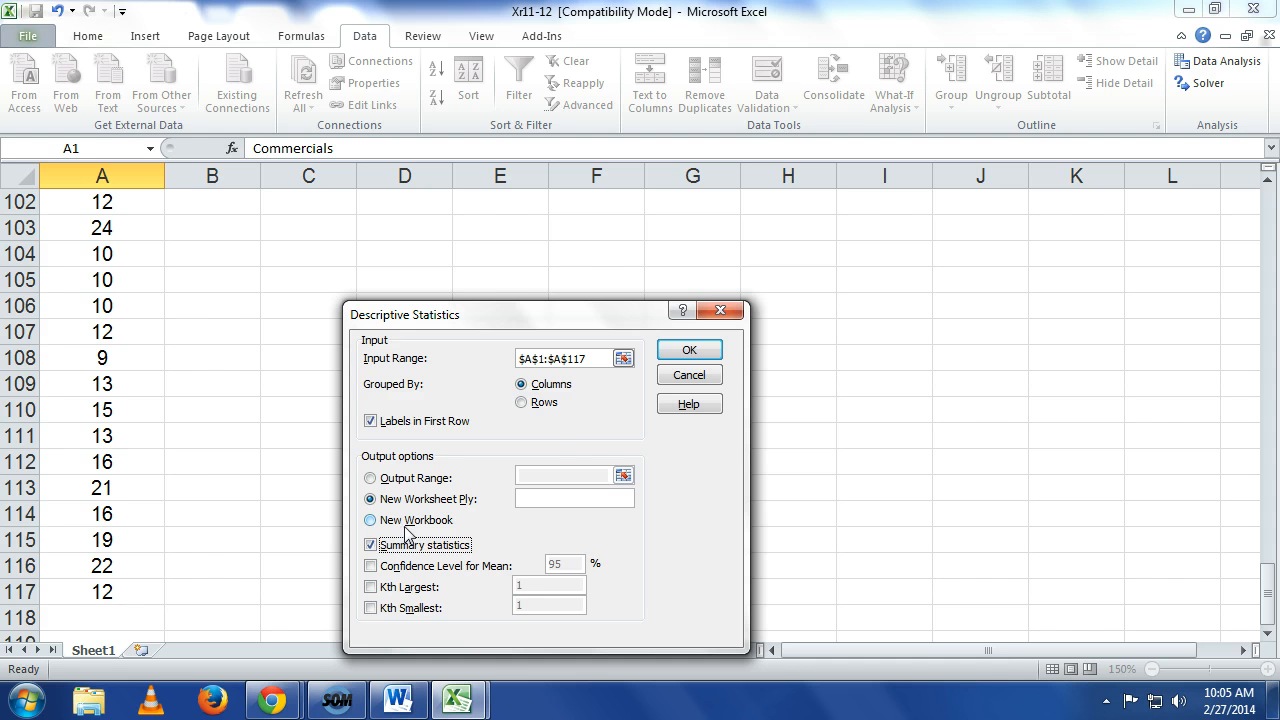
left_click(689, 351)
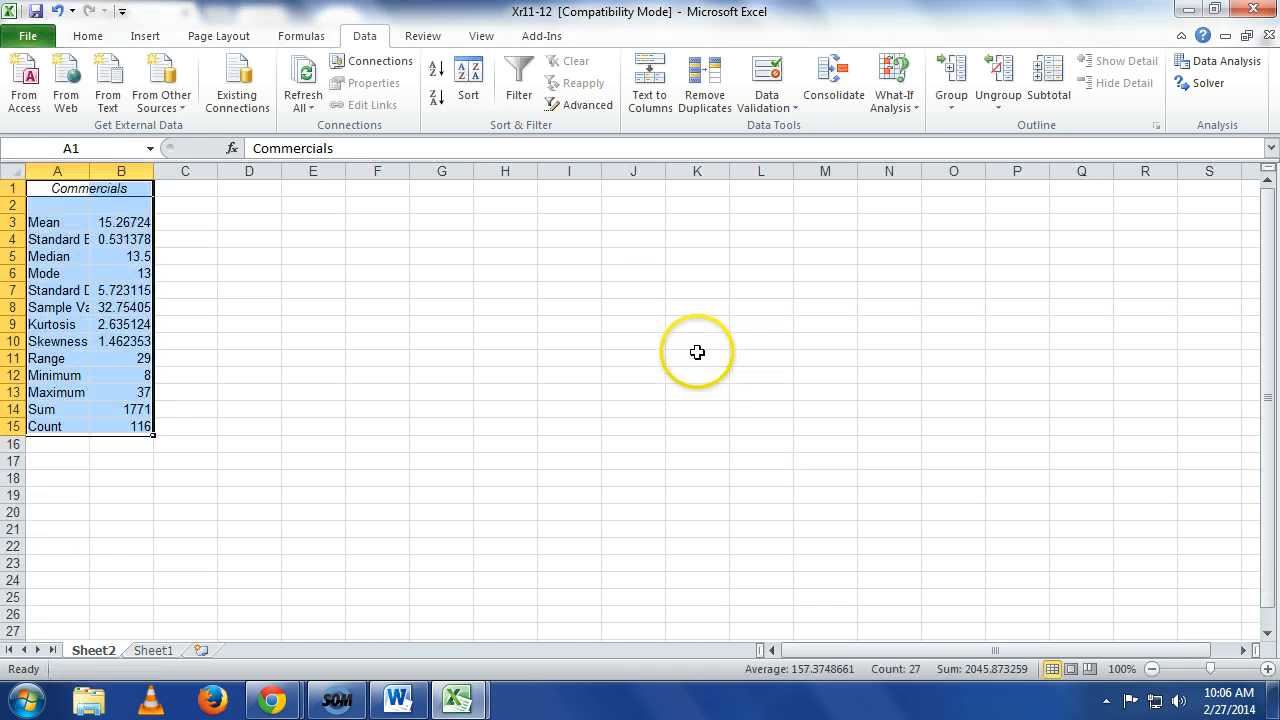
- Widen columns A and B of the descriptive statistics output to show the labels and full values
left_click(1267, 670)
left_click(1267, 670)
left_click(1267, 670)
left_click(1267, 670)
left_click(1267, 670)
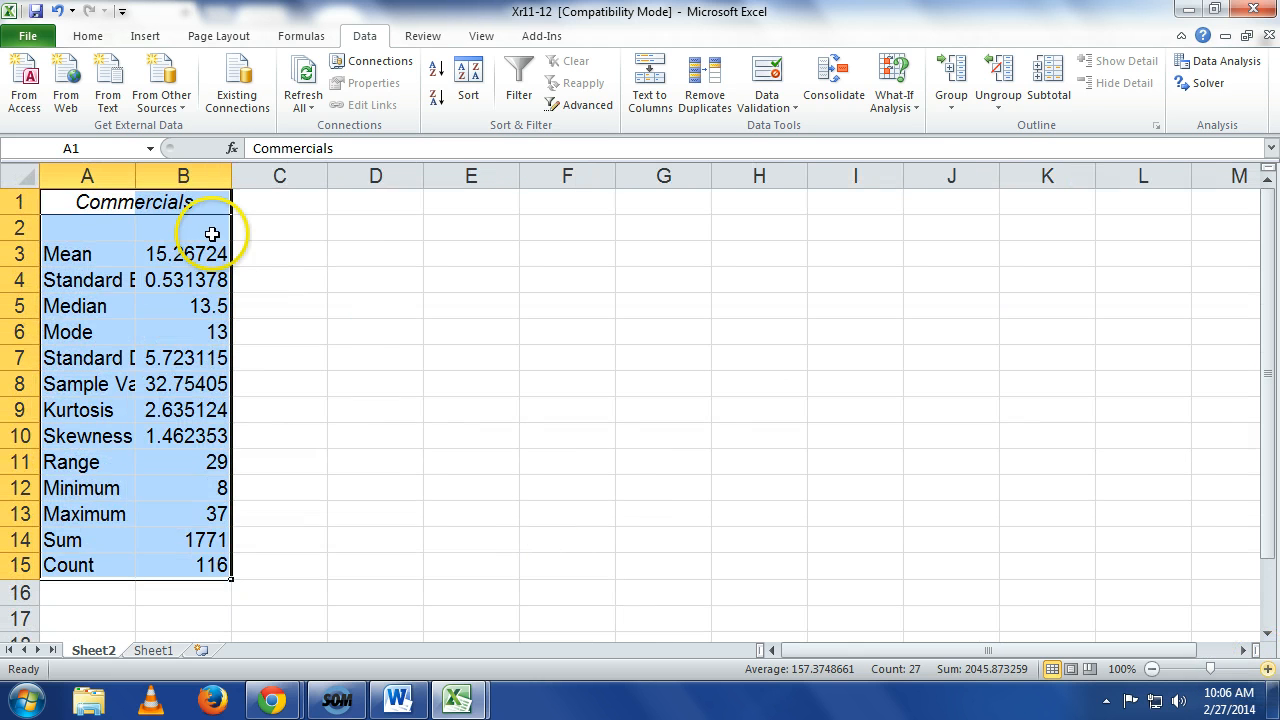
left_click_drag(135, 176, 206, 176)
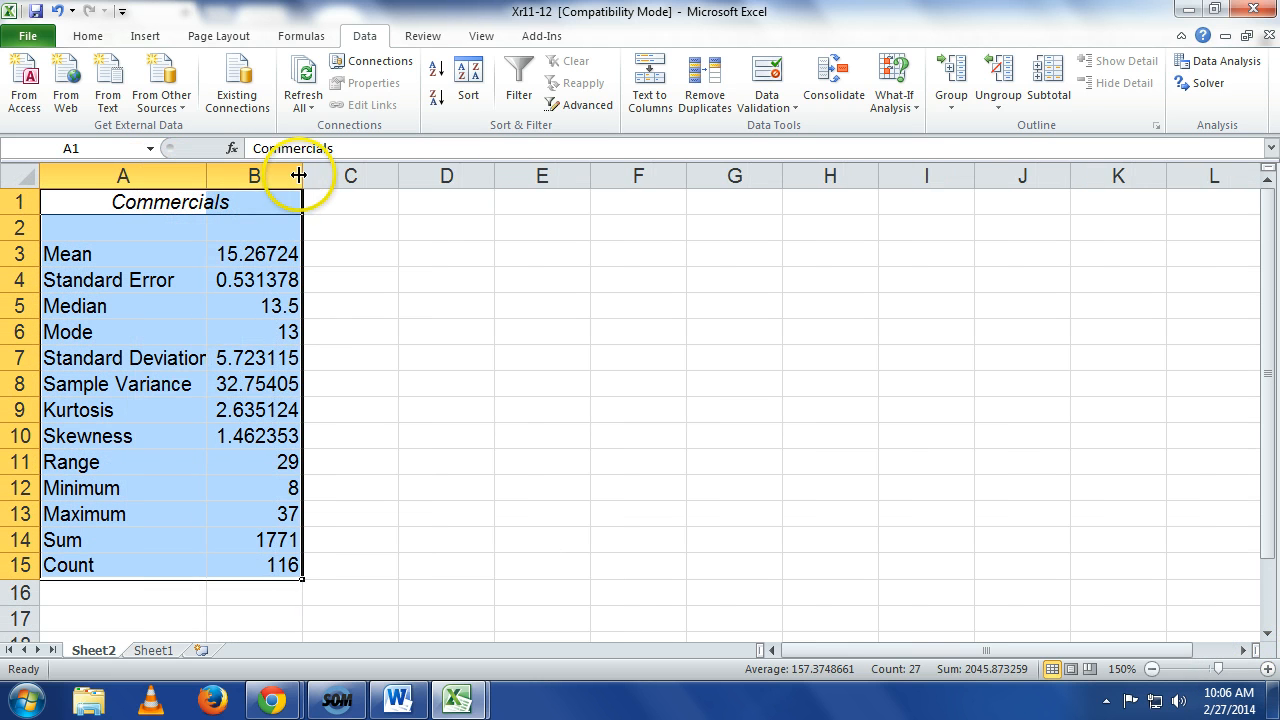
double_click(299, 175)
left_click(403, 229)
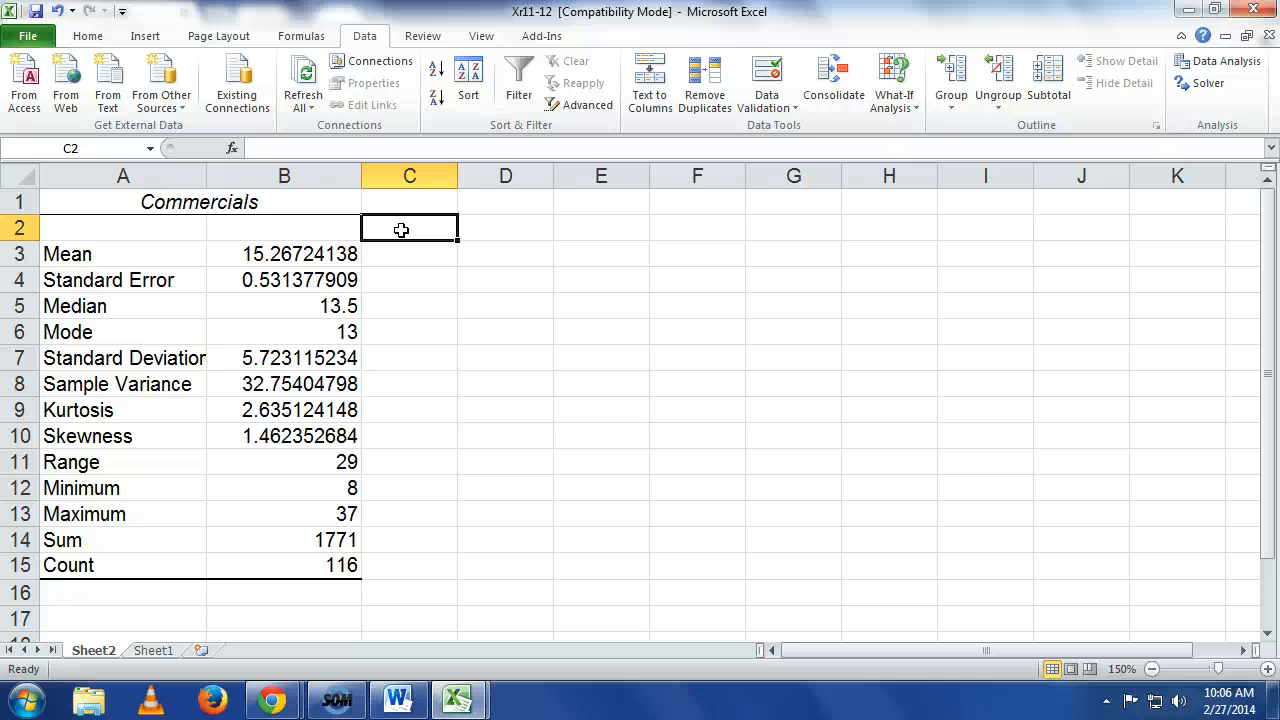
- Switch to the Test Statistics workbook and set the sample mean on the z-Test_Mean sheet to 15.267
left_click(457, 698)
left_click(393, 633)
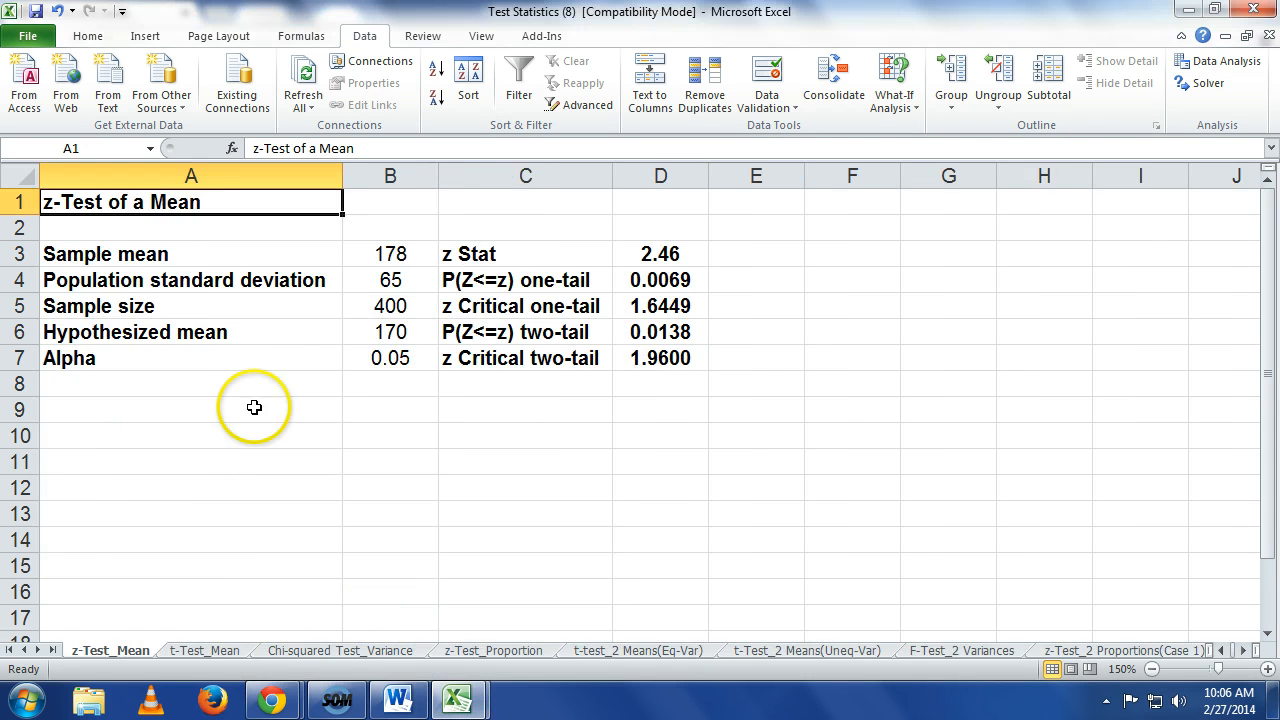
left_click(389, 252)
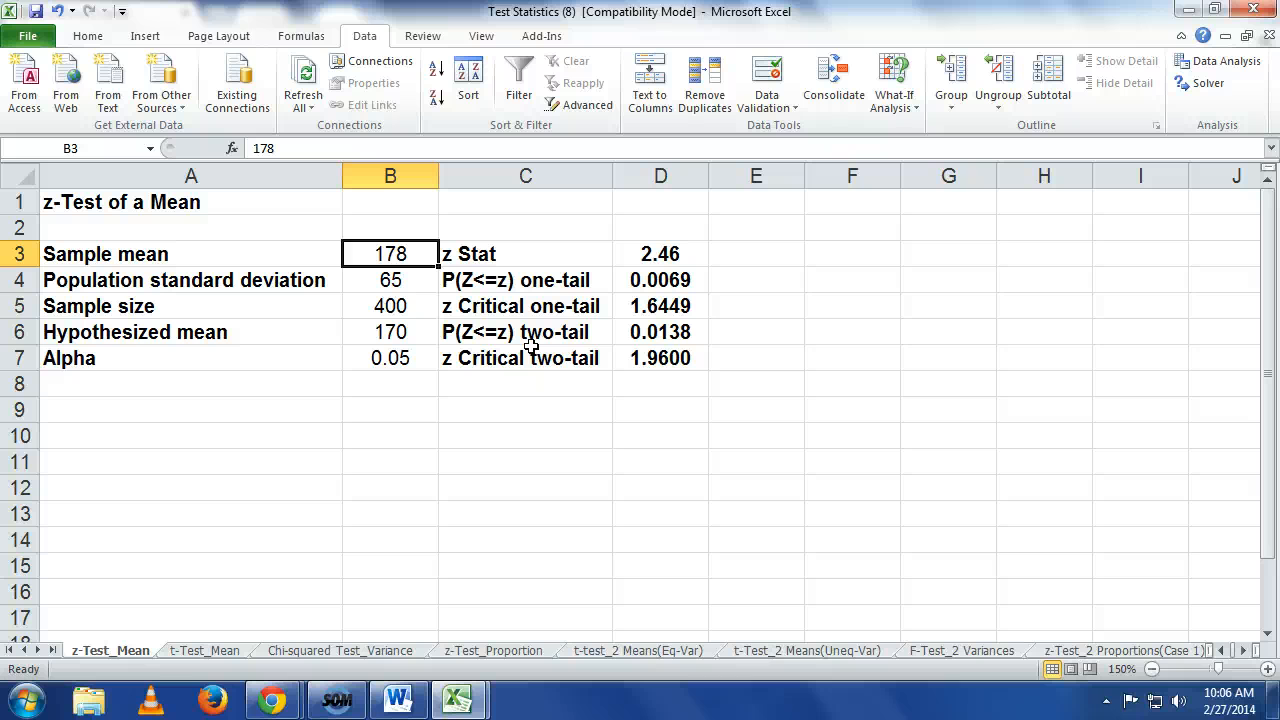
type("15.267")
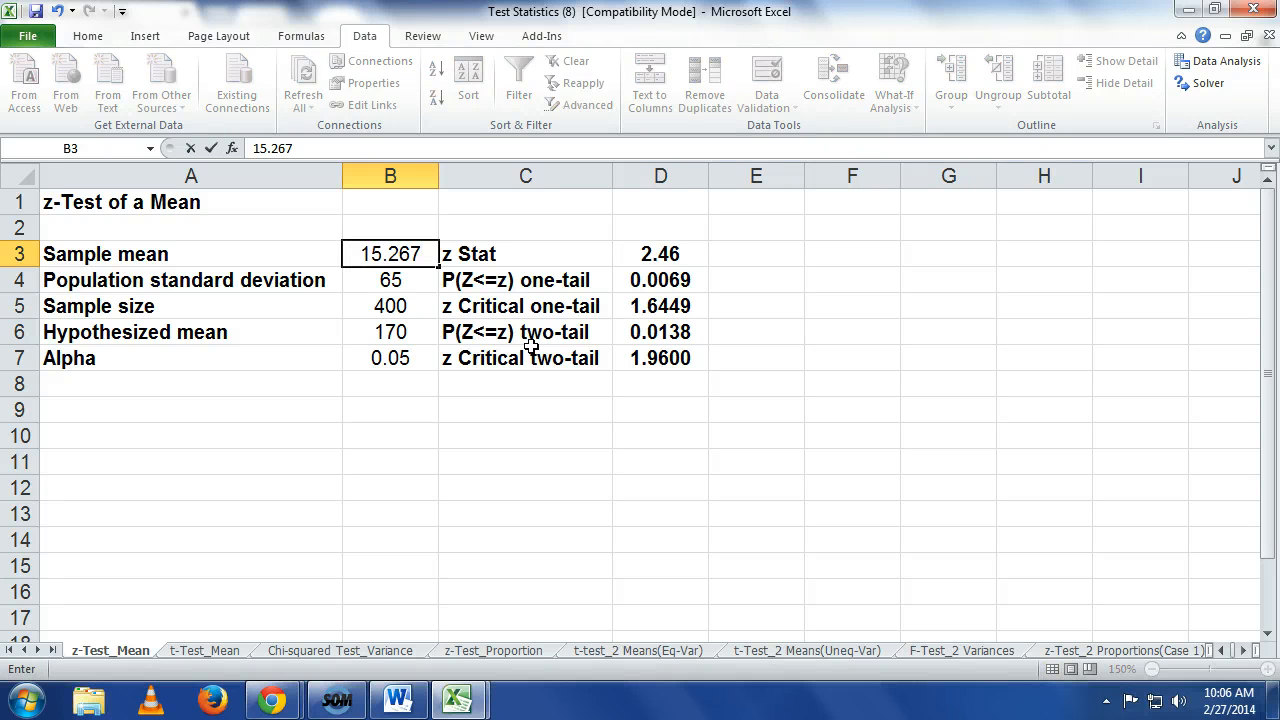
key("Return")
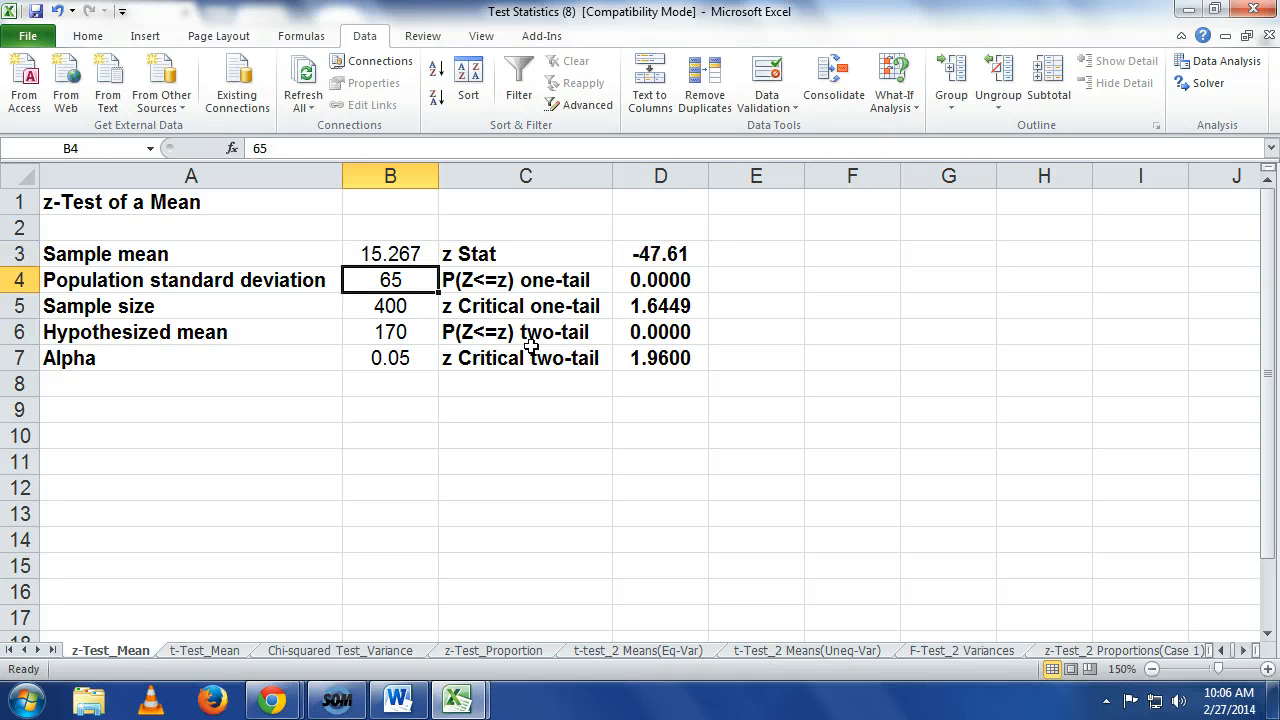
- Set the population standard deviation to 5.72, the sample size to 116 and the hypothesized mean to 15
type("5.")
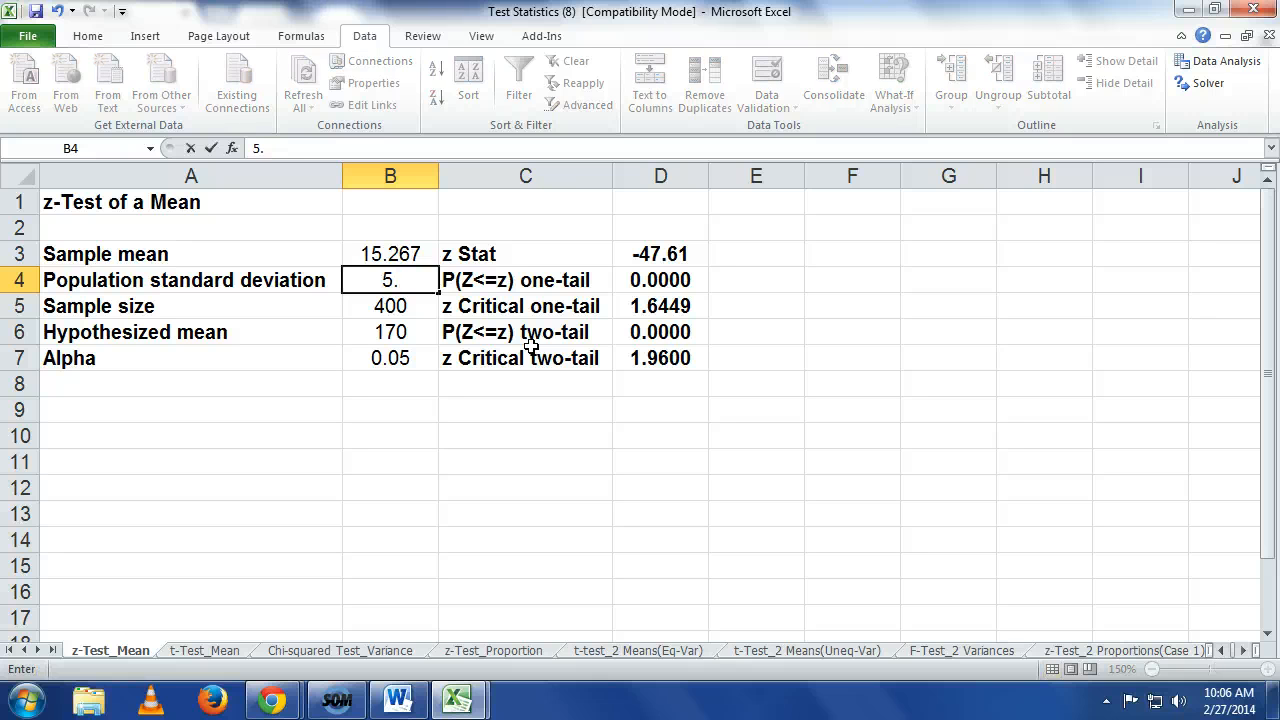
type("72")
key("Return")
type("116")
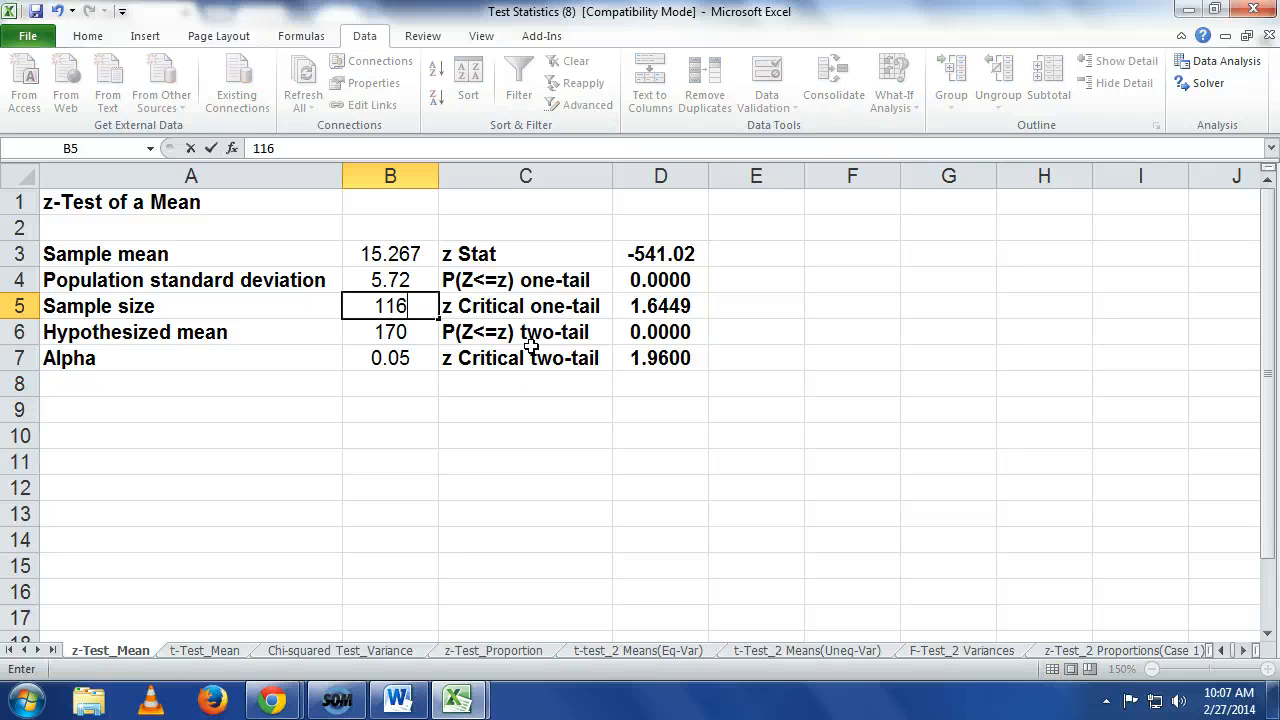
key("Return")
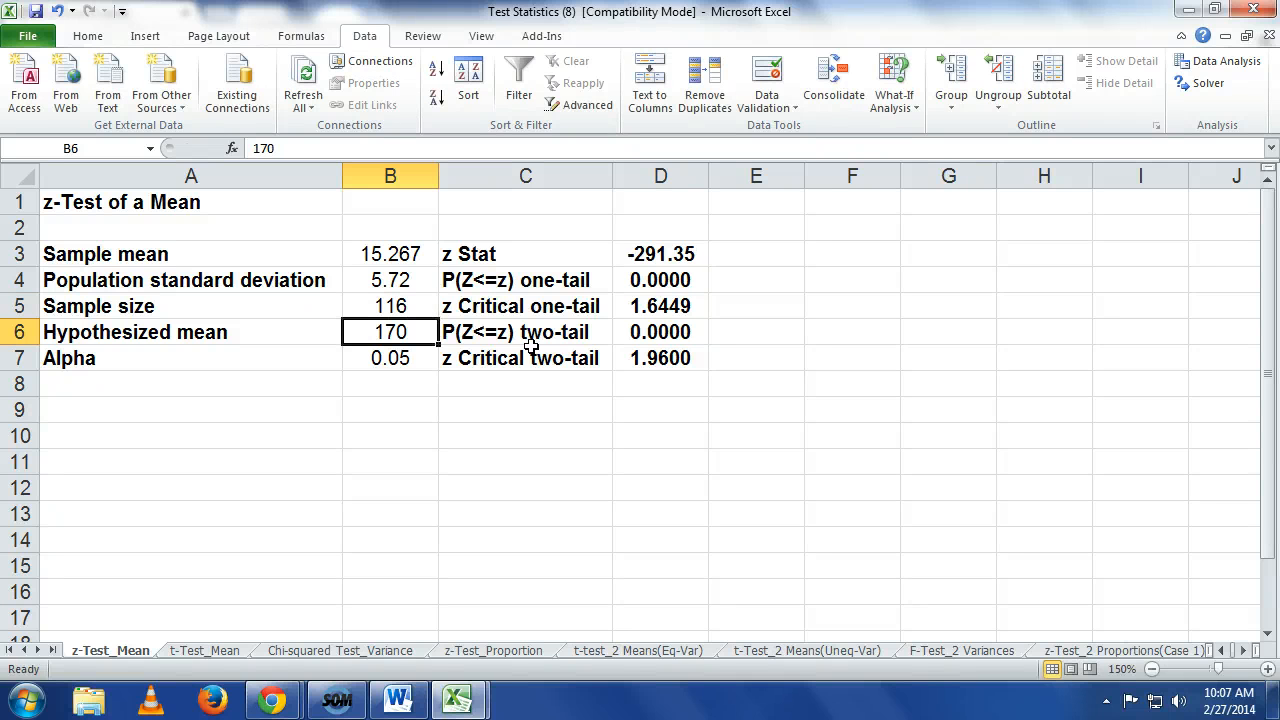
type("15")
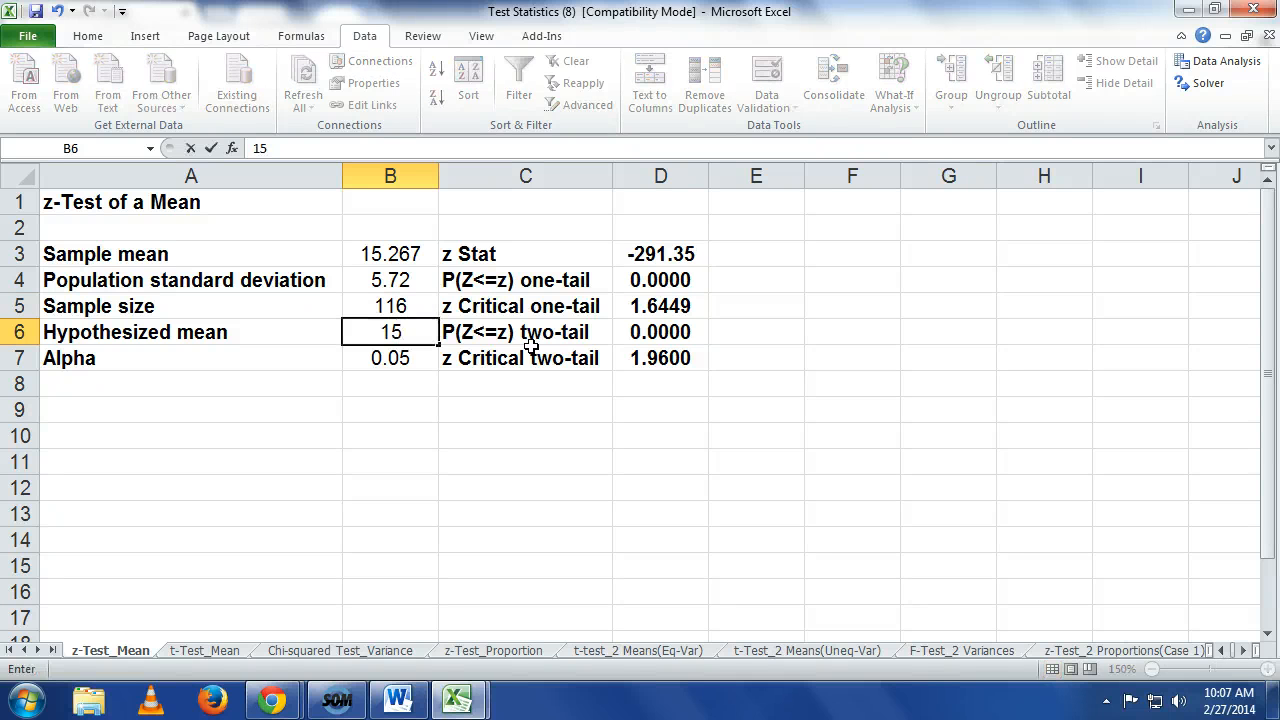
key("Return")
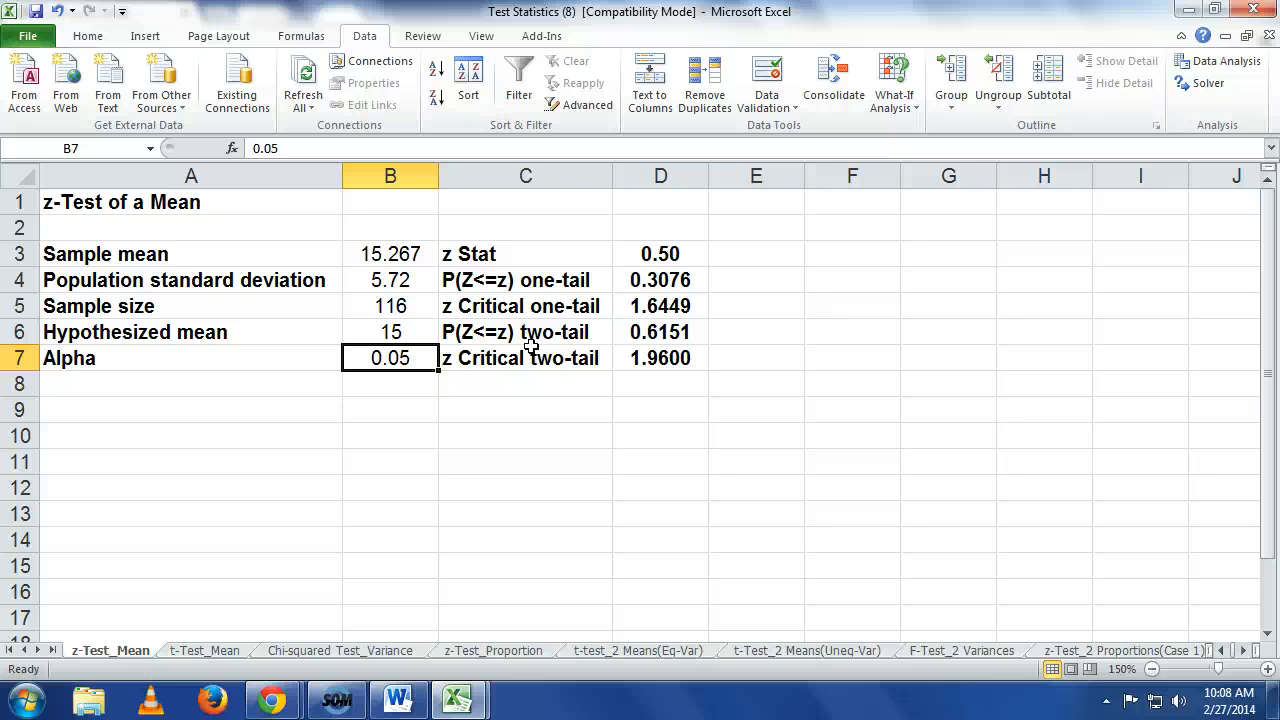
- Change the hypothesized mean of the z-test to 12
key("Up")
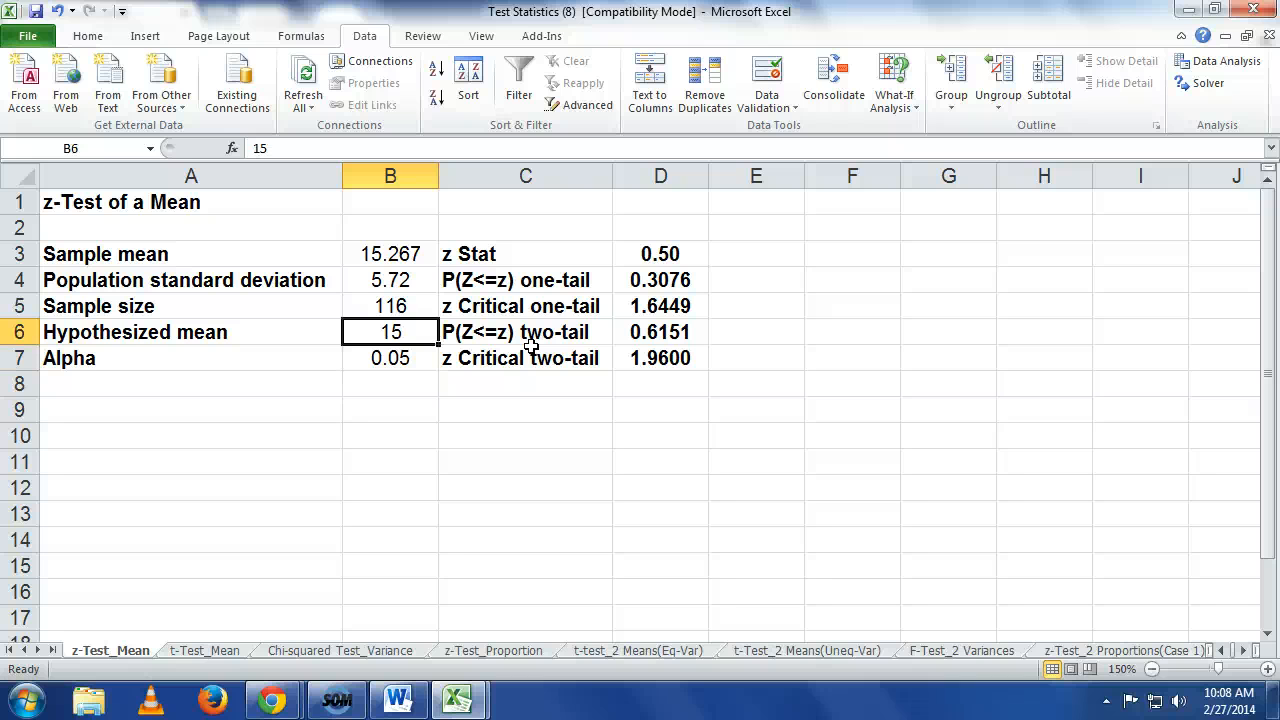
type("12")
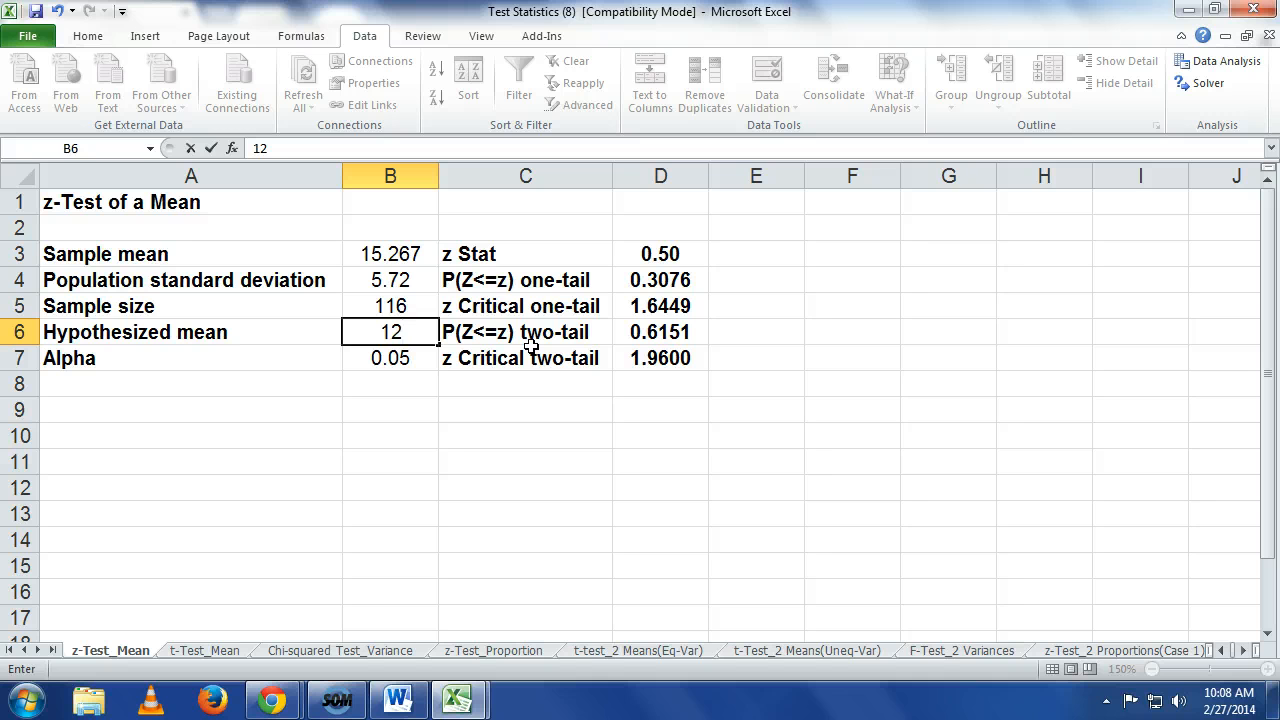
key("Return")
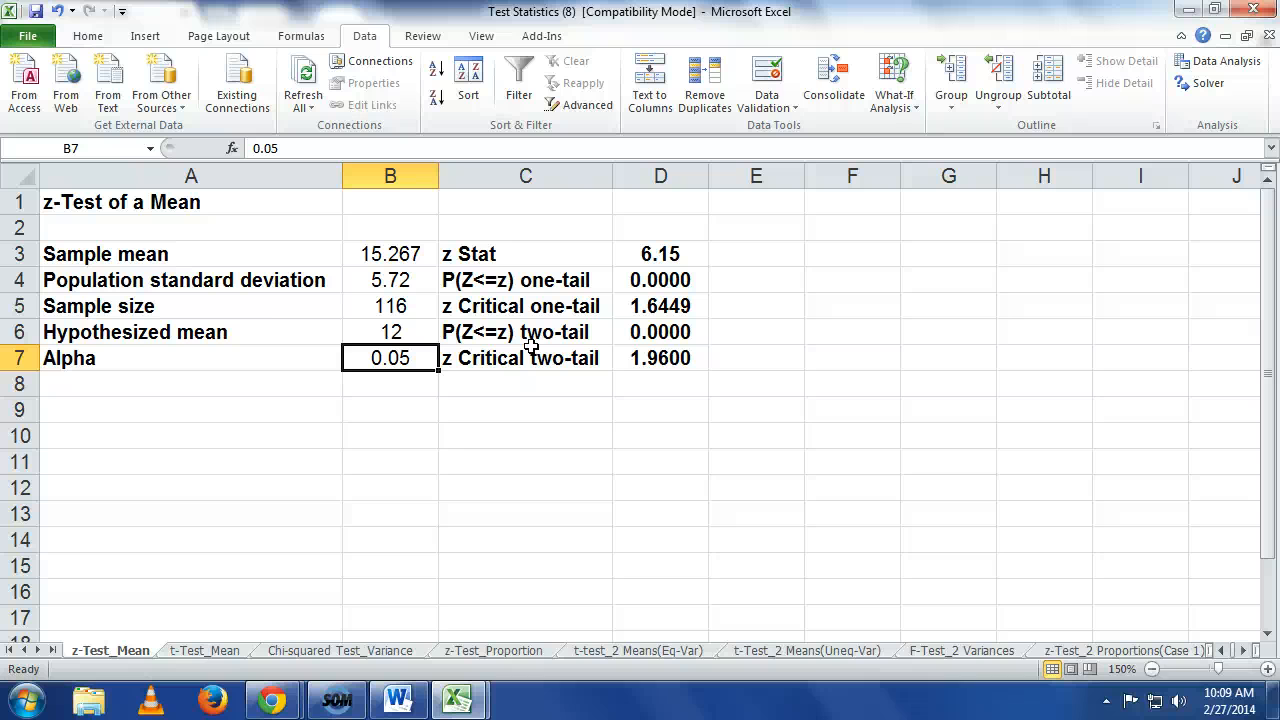
- Return to Blackboard and review the Hypothesis Testing Homework list in the Chapter 10 - Hypothesis Testing material
left_click(298, 700)
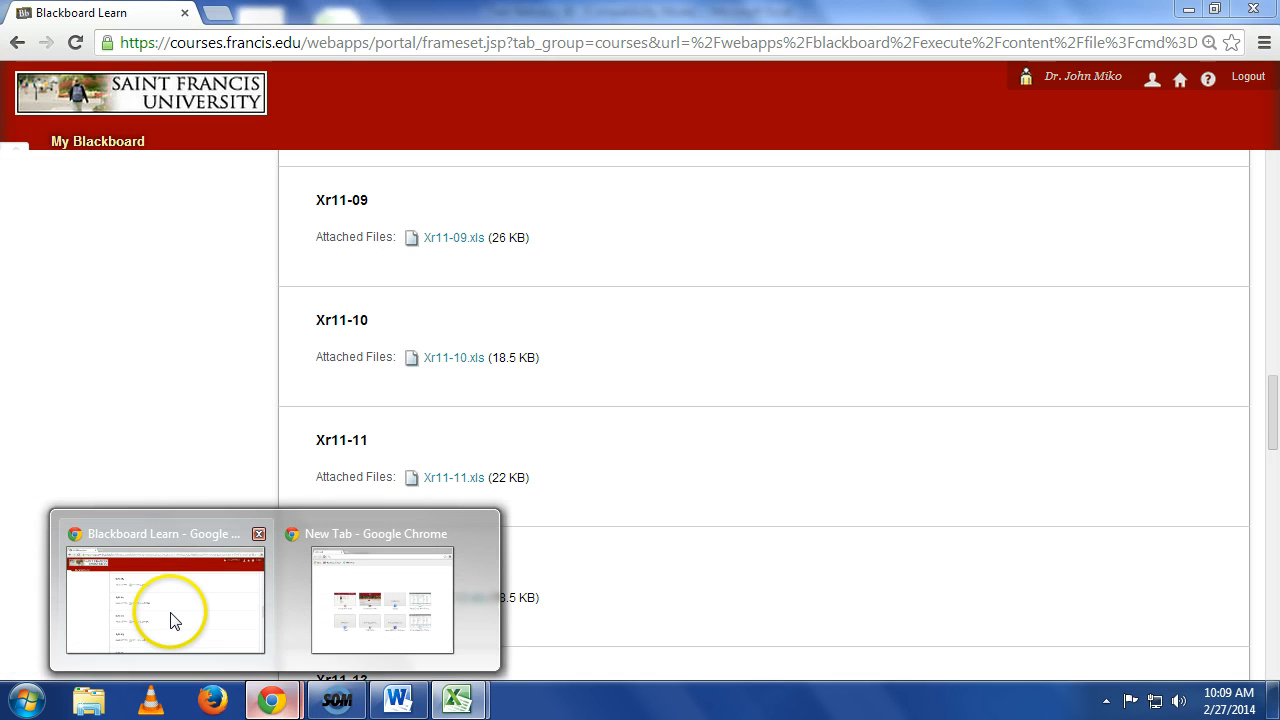
left_click(171, 614)
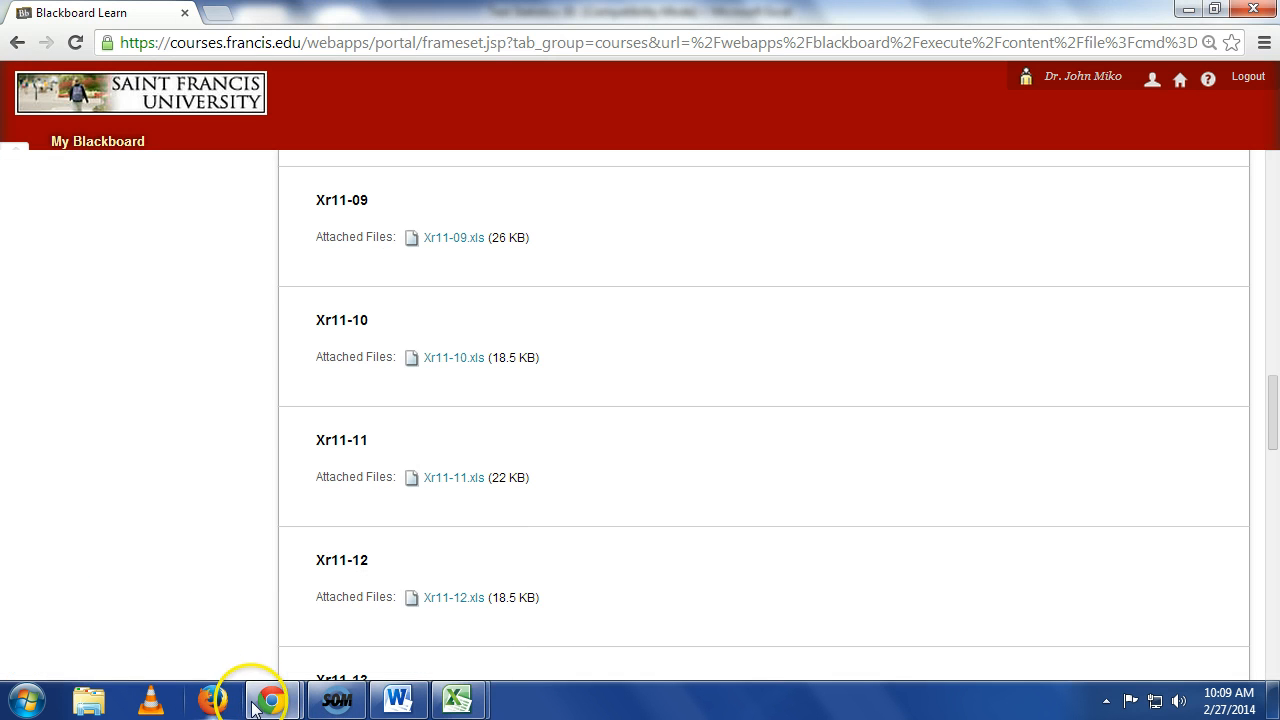
left_click(262, 698)
left_click(196, 624)
scroll(195, 320, "up", 3)
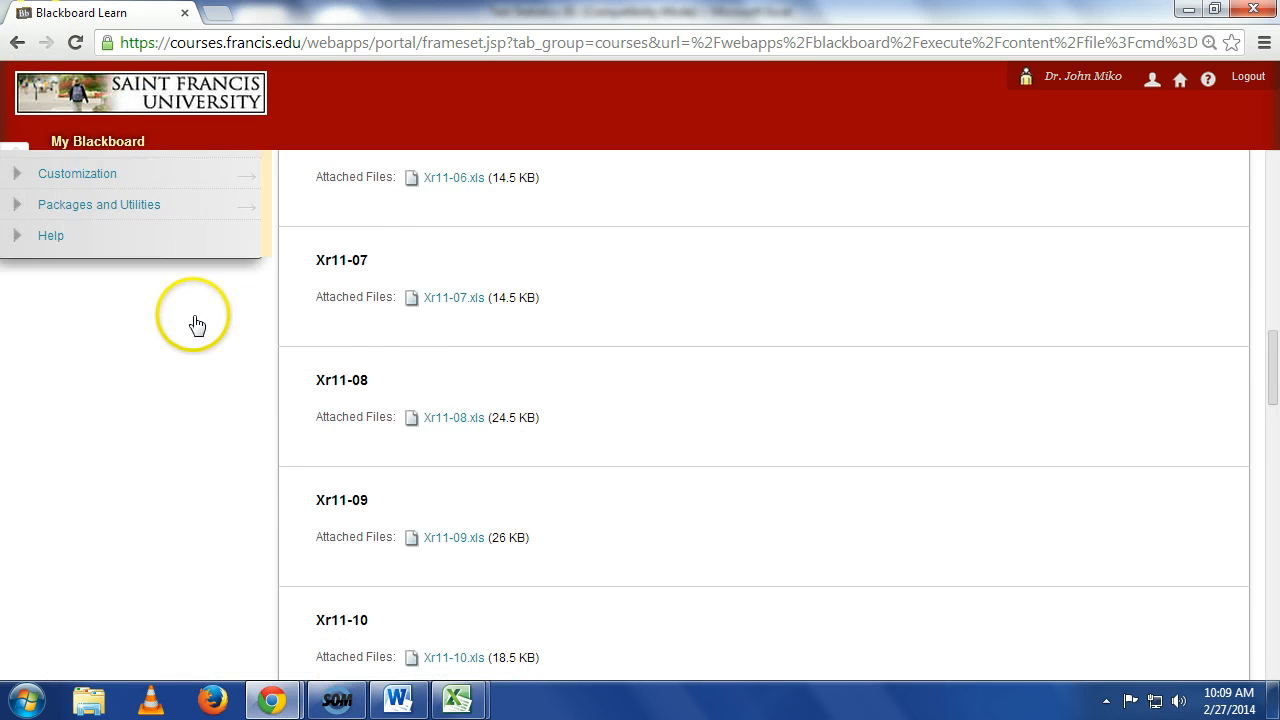
scroll(190, 320, "up", 6)
scroll(171, 314, "up", 4)
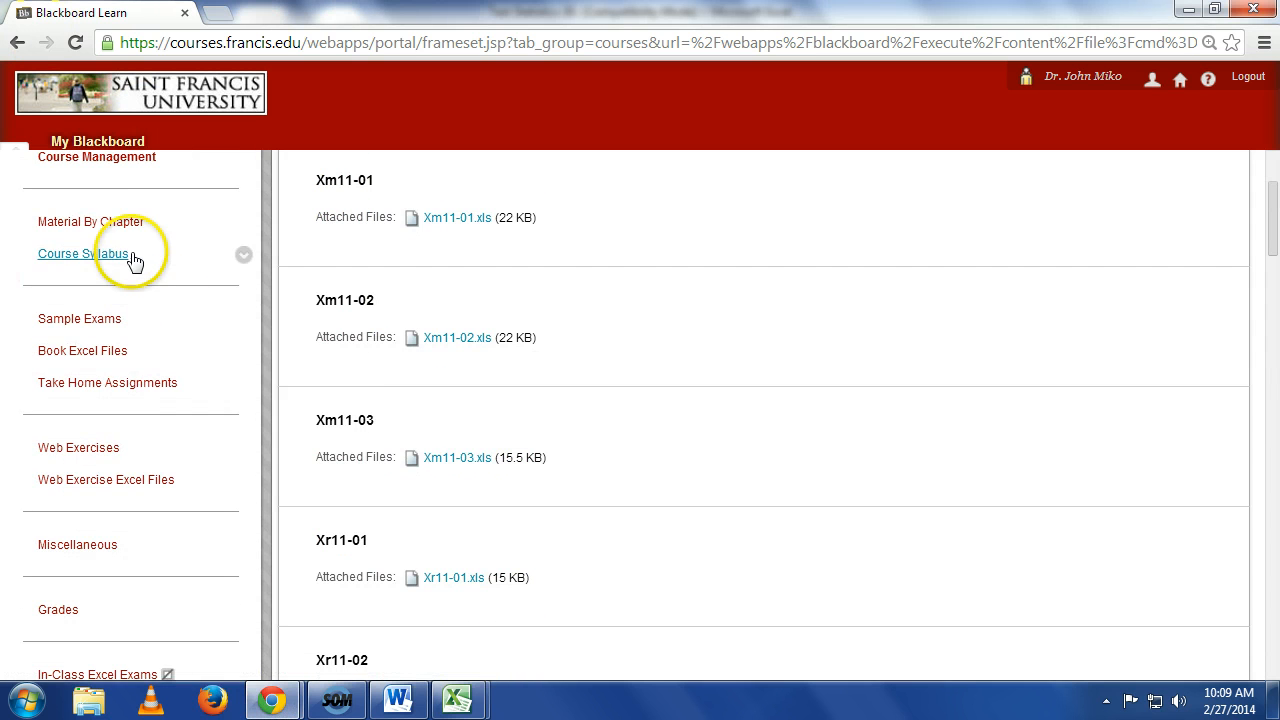
left_click(115, 223)
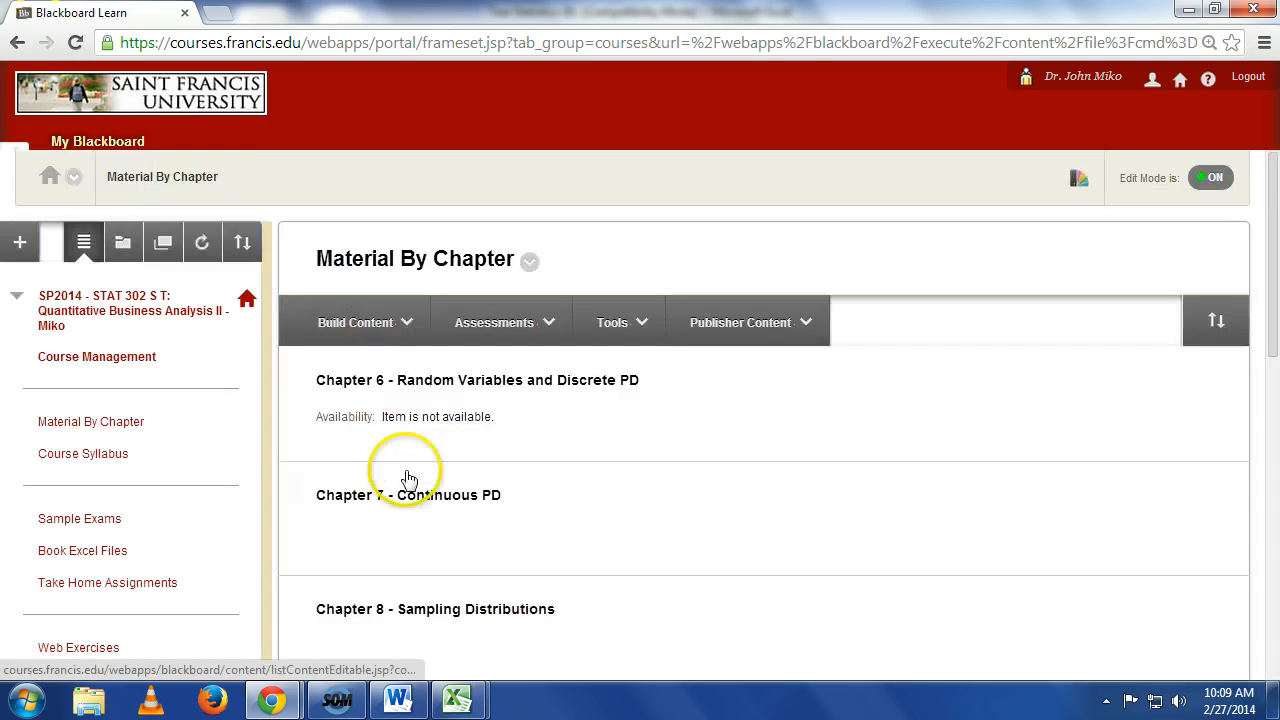
scroll(409, 478, "down", 5)
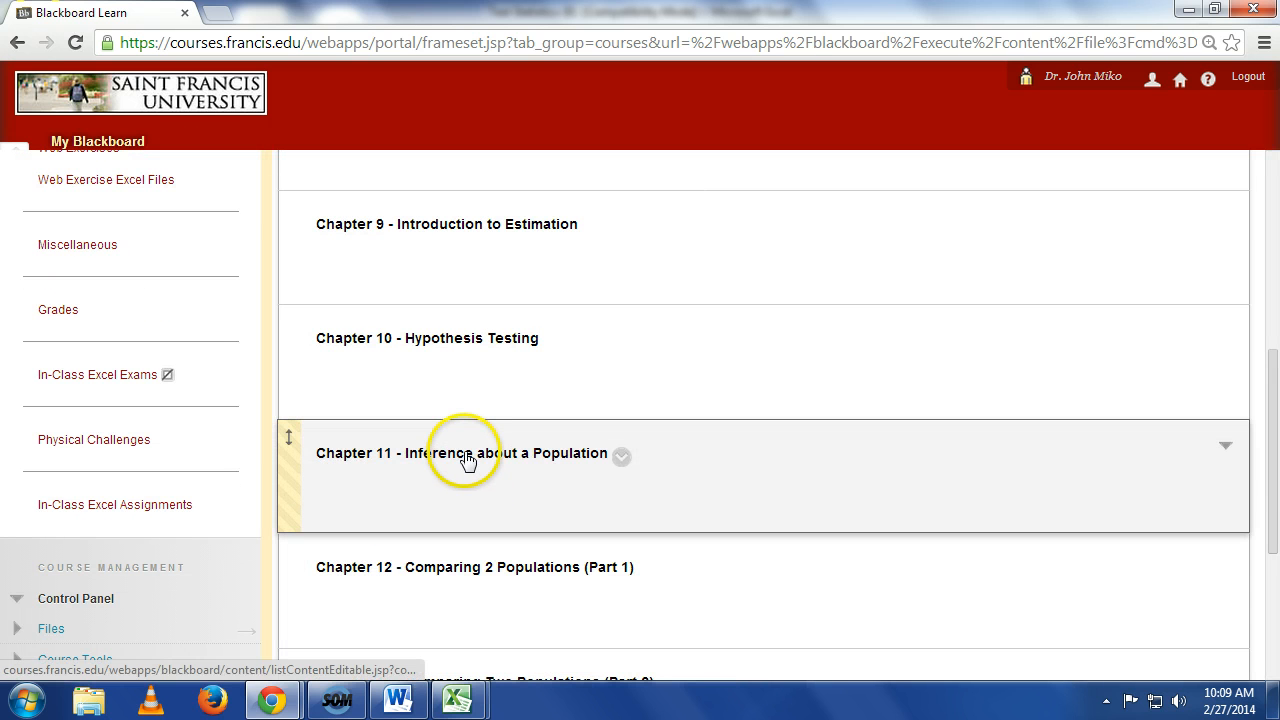
left_click(461, 340)
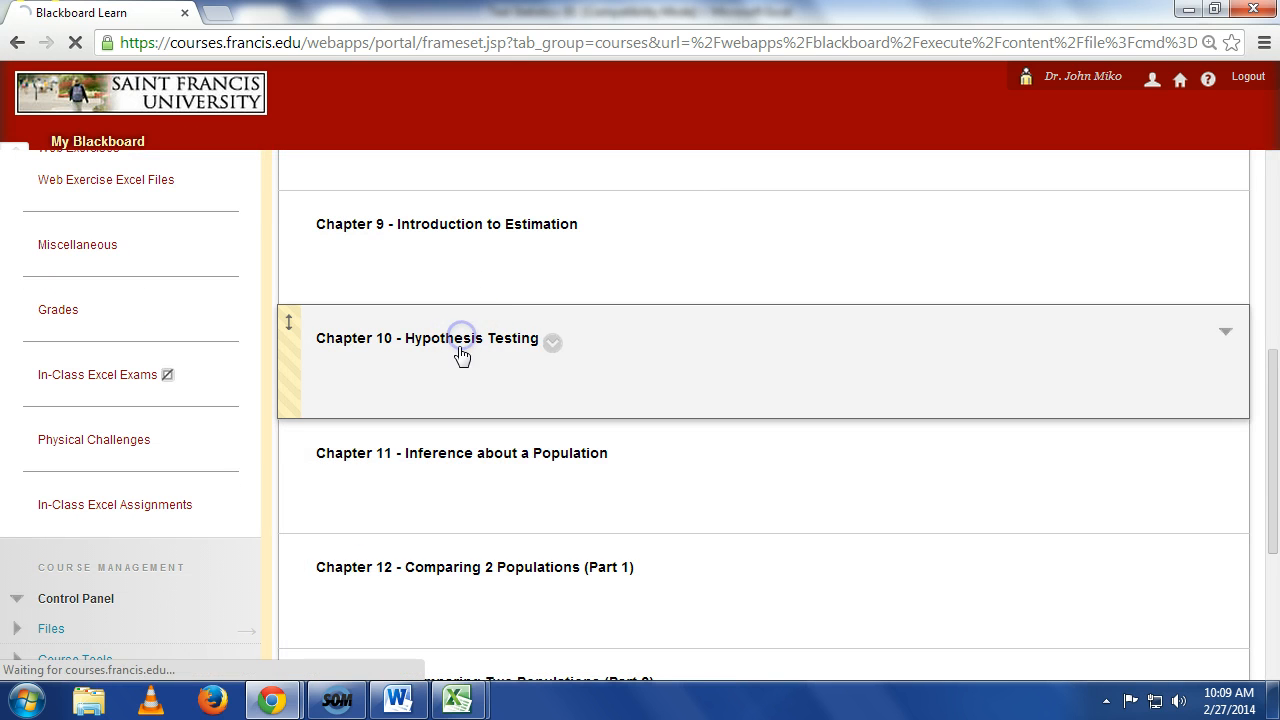
scroll(528, 543, "down", 6)
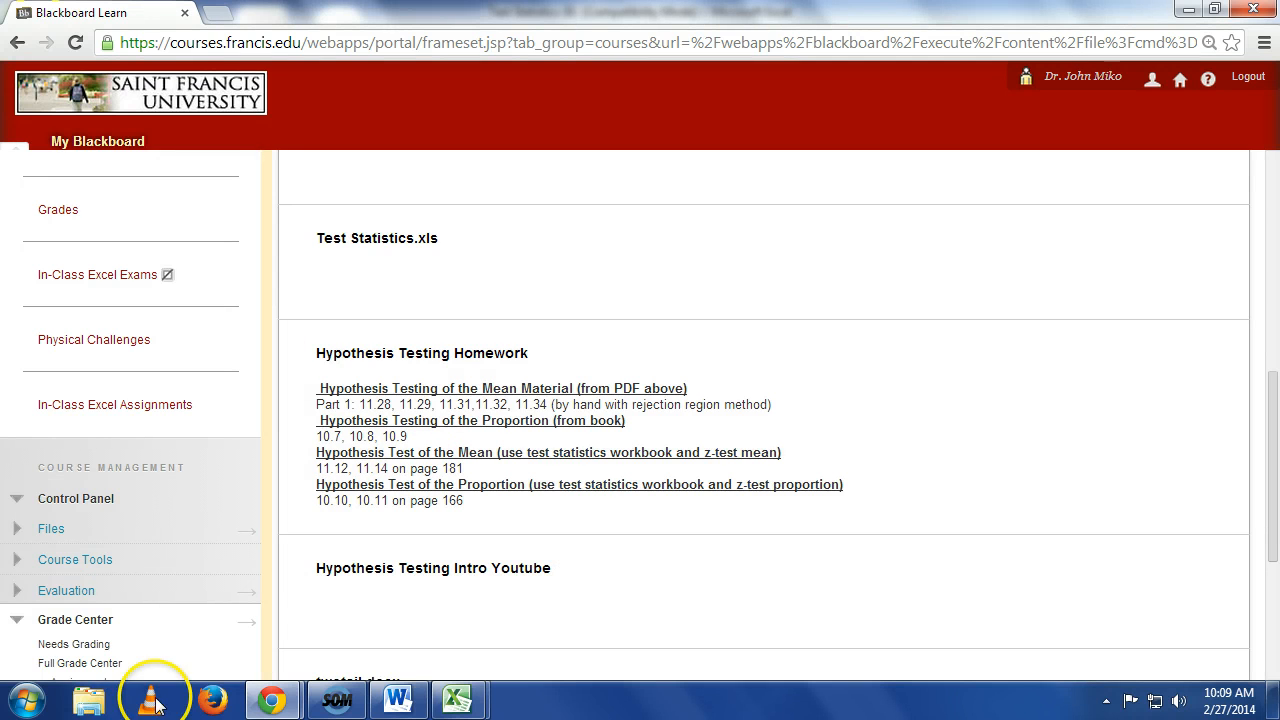
- Show the desktop, launch GroupWise and open the 9:38 AM "Re: dreamspark" message in the mailbox
right_click(736, 703)
left_click(752, 620)
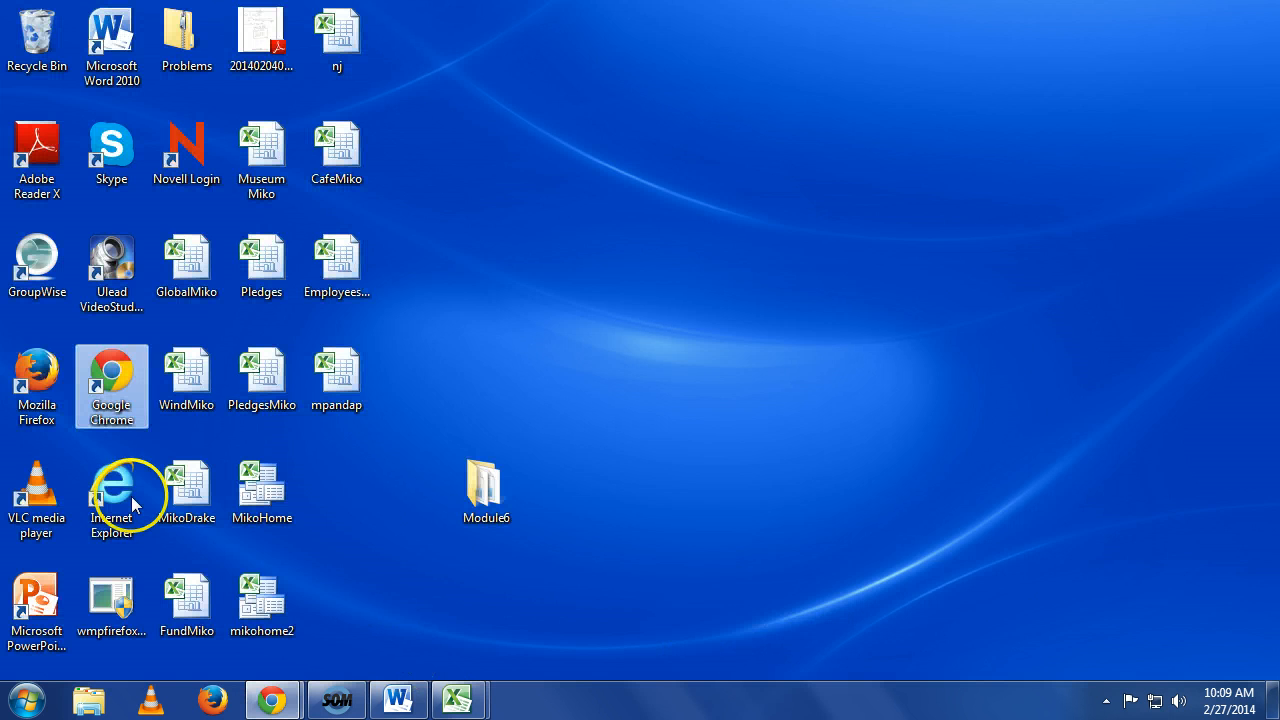
double_click(29, 286)
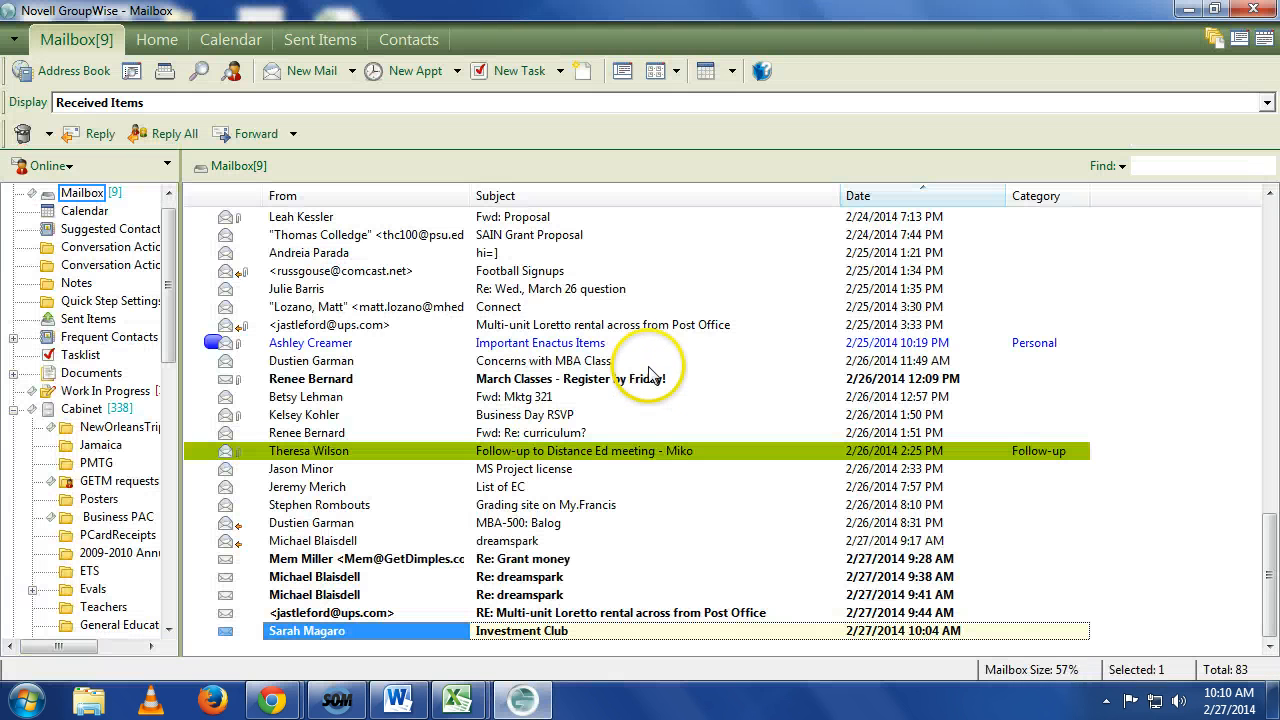
double_click(604, 576)
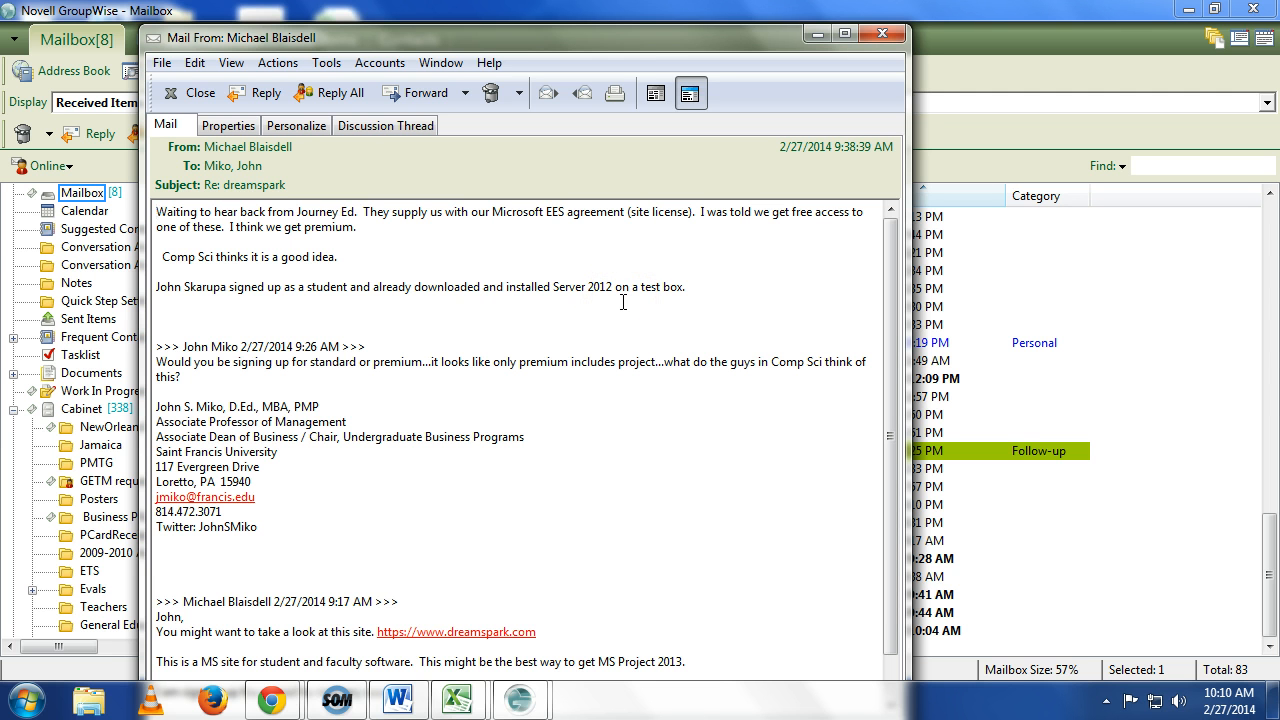
- Close the open message, then read and close the 9:41 AM "Re: dreamspark" and 9:44 AM "RE: Multi-unit Loretto rental across from Post Office" messages
left_click(197, 96)
double_click(306, 518)
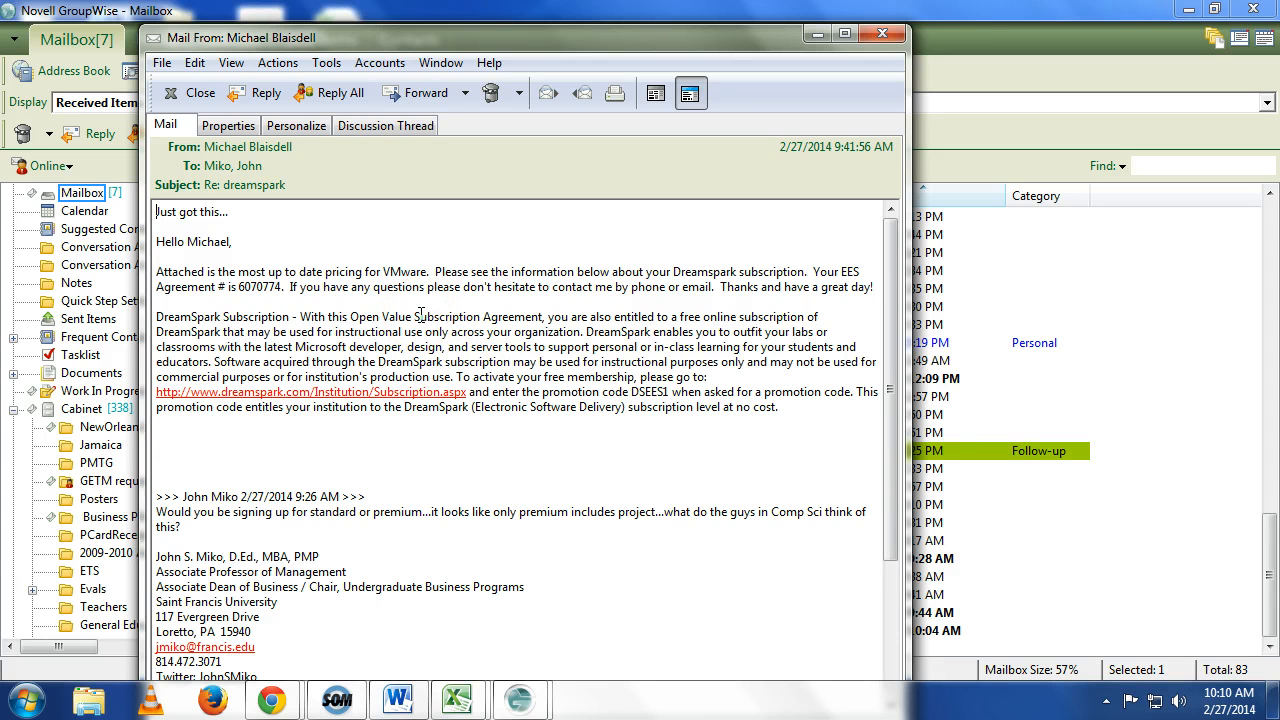
left_click(188, 97)
left_click(407, 617)
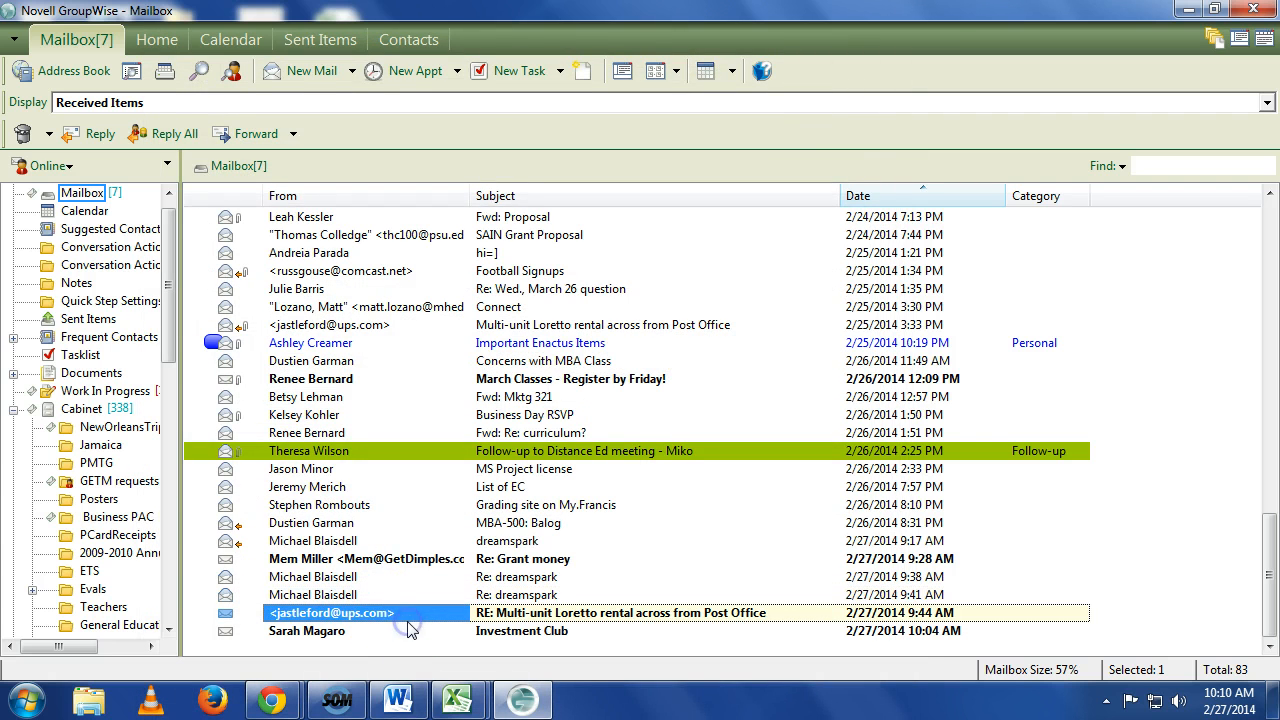
double_click(408, 625)
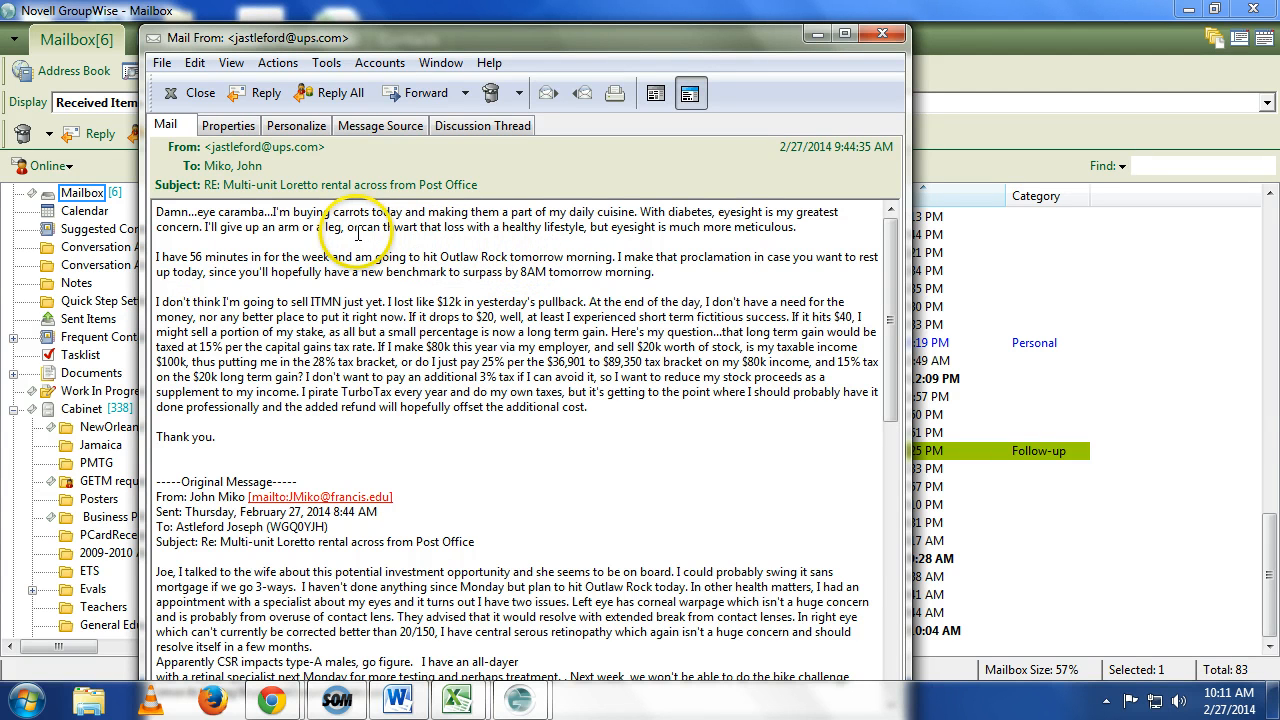
left_click(193, 93)
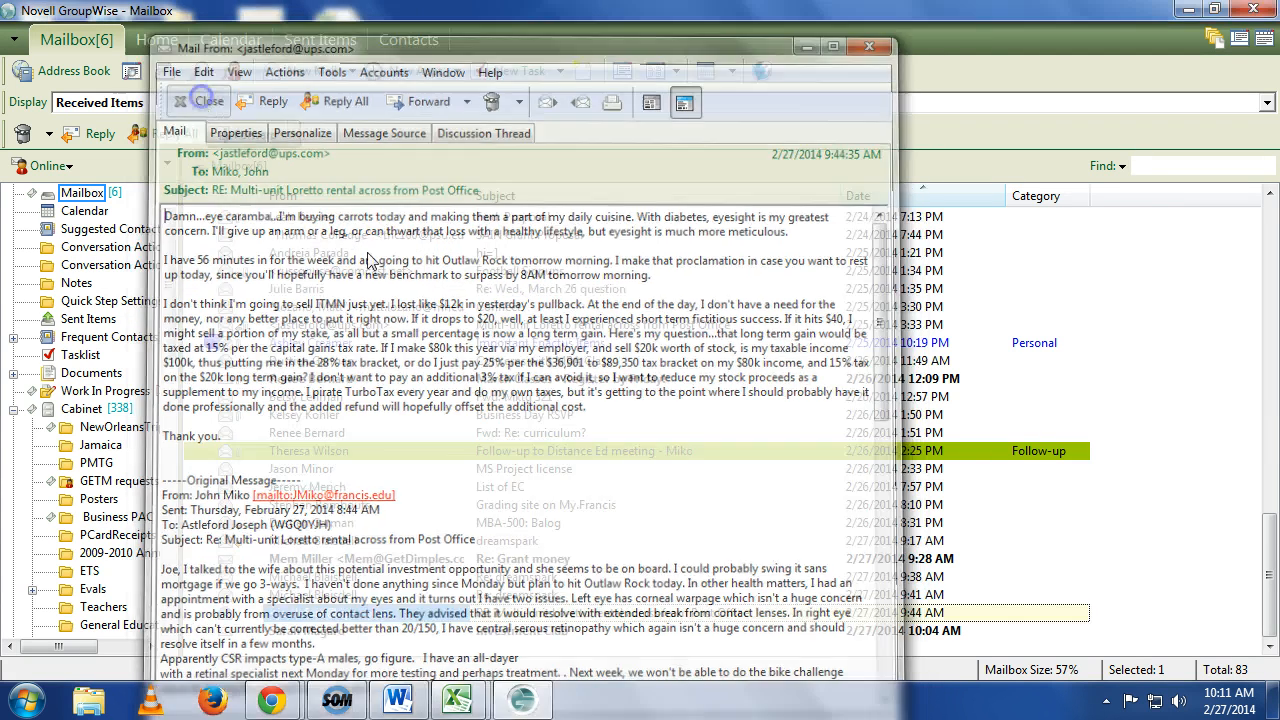
- Open the 10:04 AM "Investment Club" message and delete it from the mailbox
double_click(612, 631)
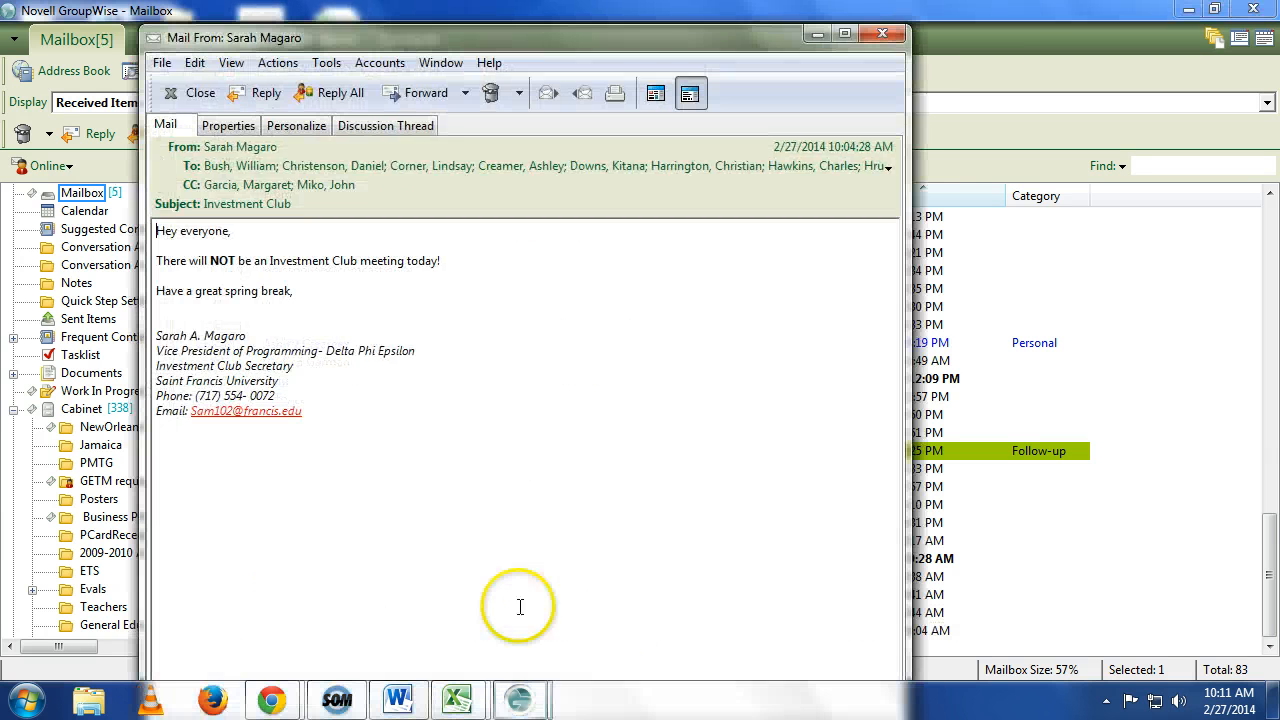
left_click(491, 93)
- Switch back to Blackboard in Chrome and open the ch11 folder inside Book Excel Files
mouse_move(393, 713)
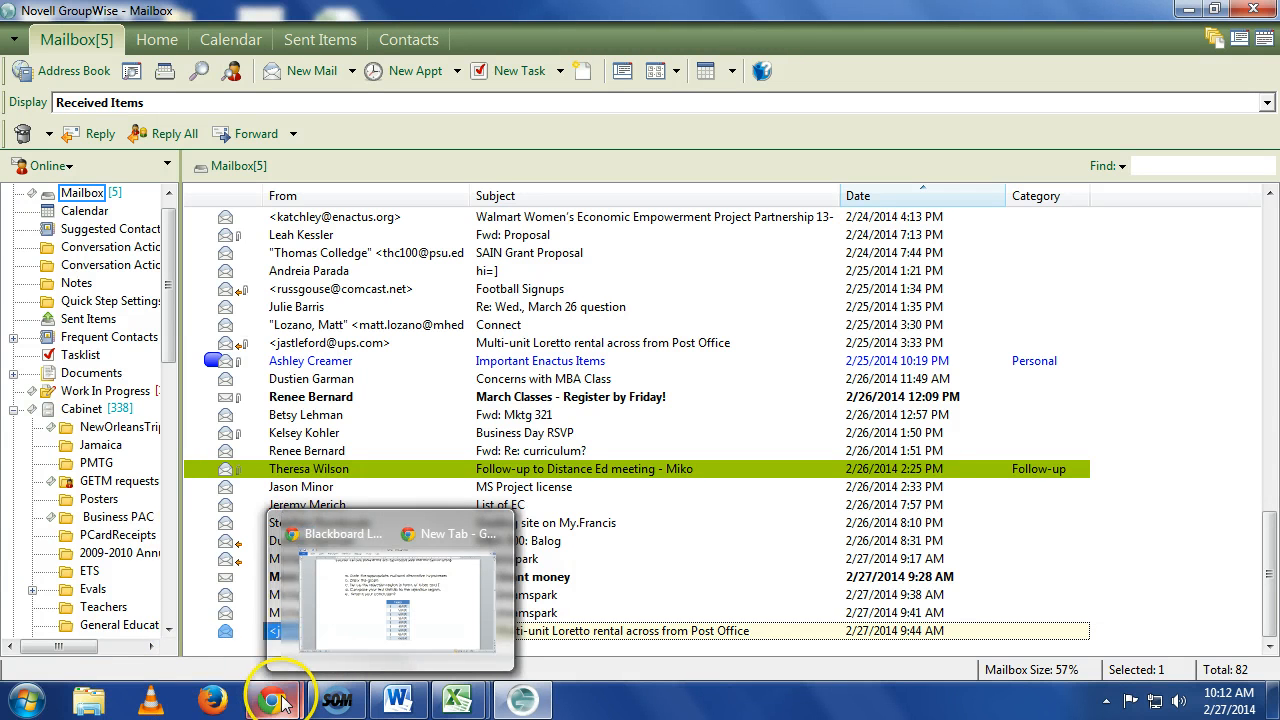
mouse_move(268, 702)
left_click(205, 608)
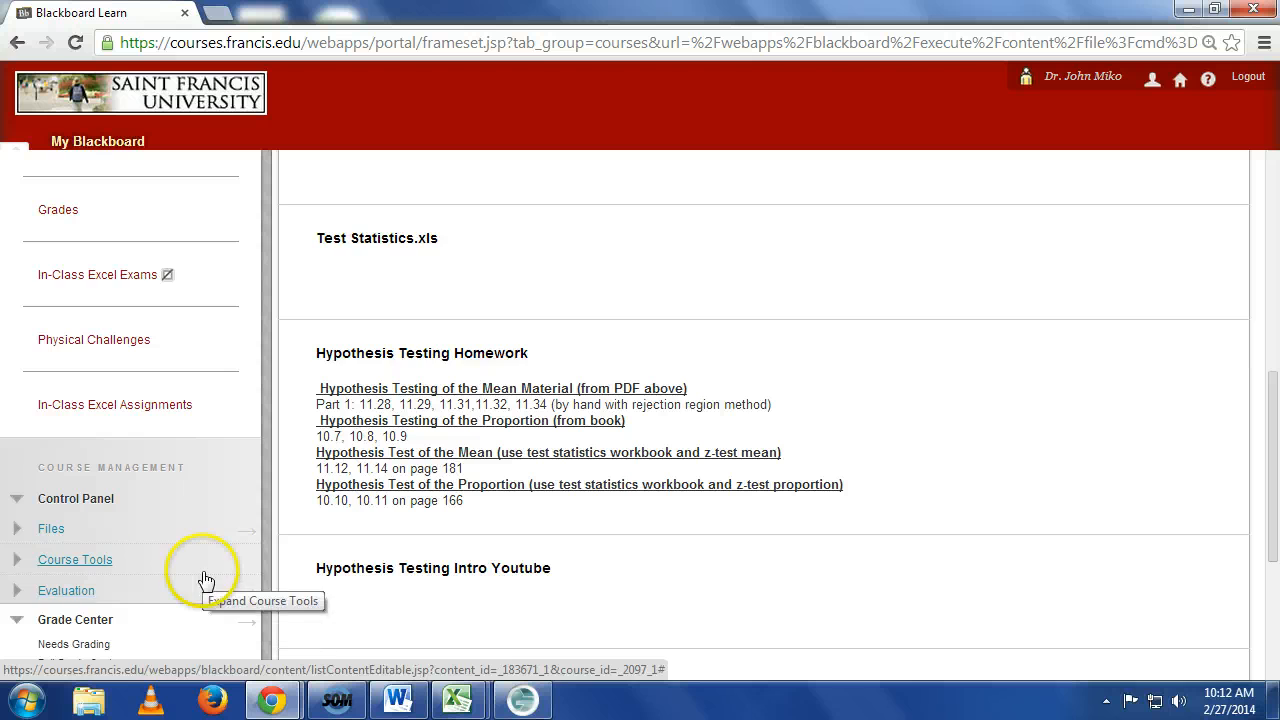
scroll(83, 597, "up", 5)
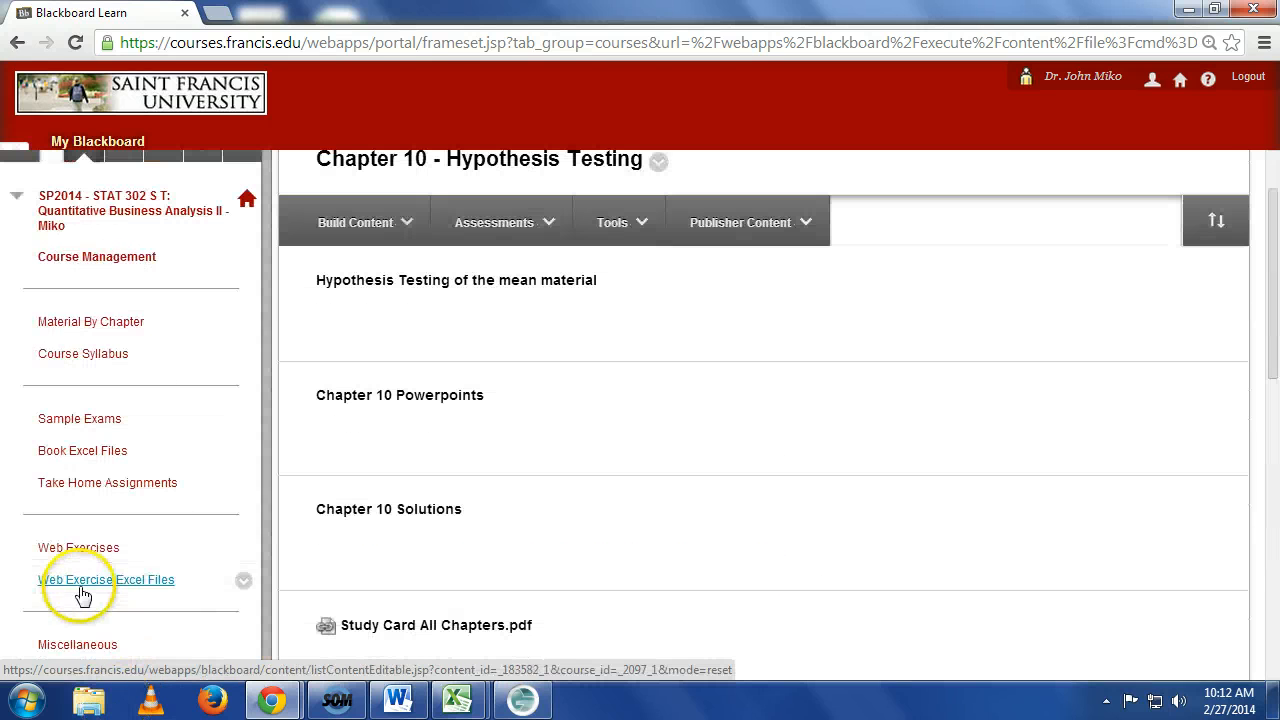
left_click(102, 453)
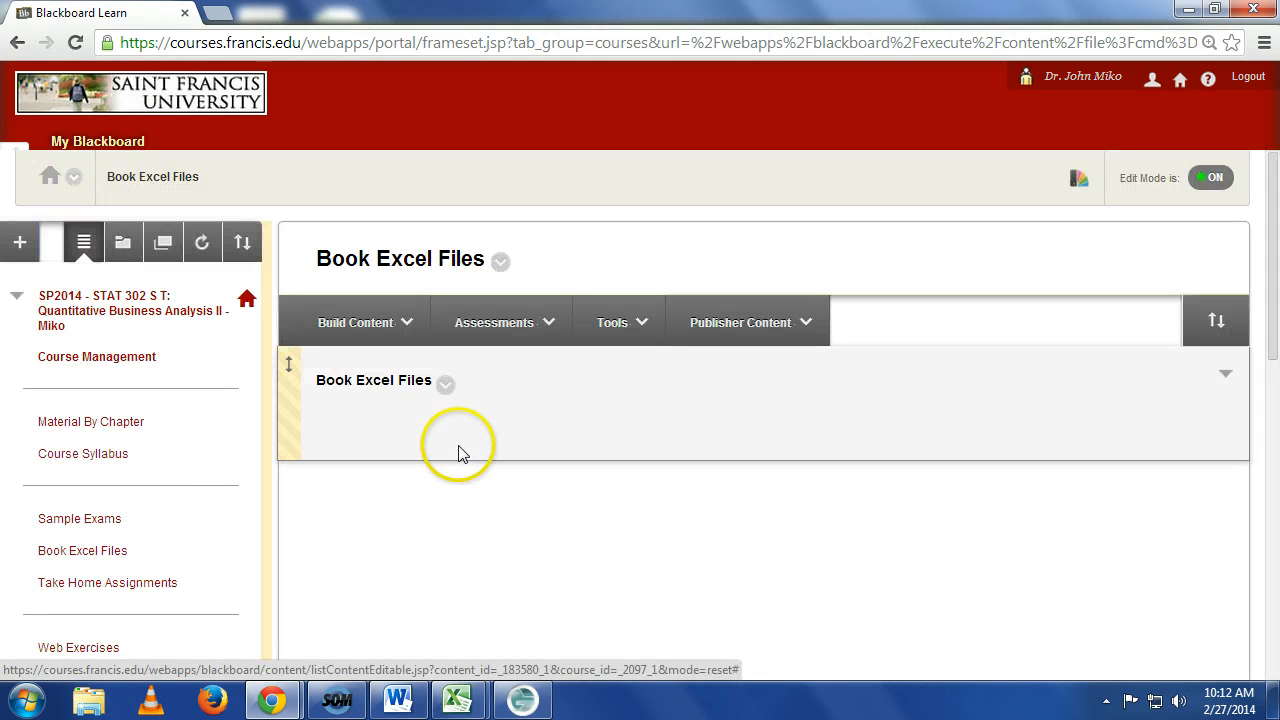
left_click(412, 388)
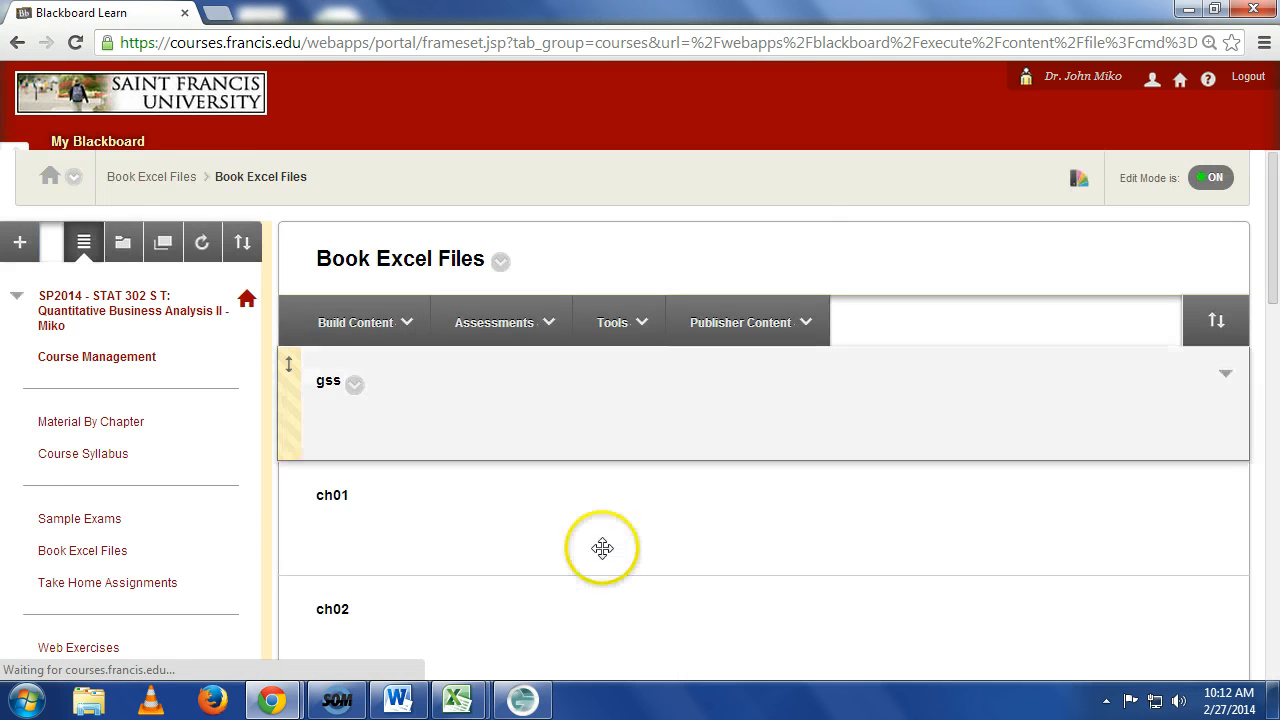
scroll(600, 549, "down", 4)
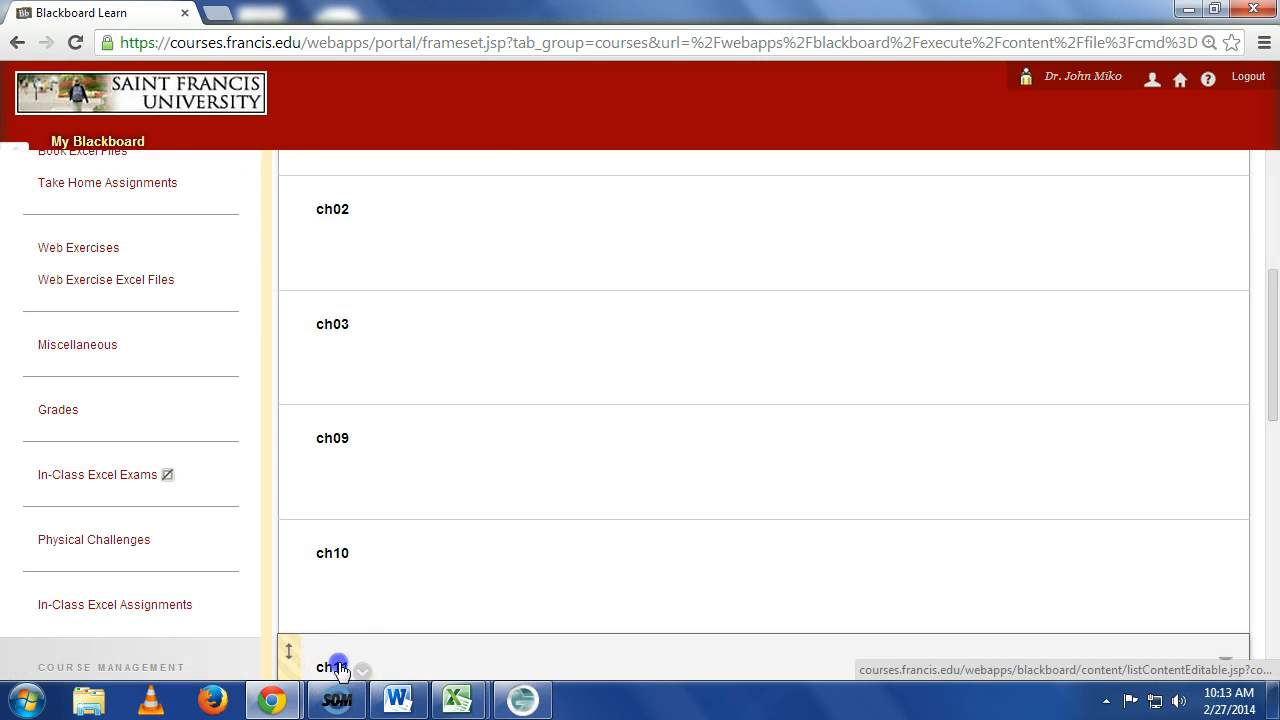
left_click(333, 667)
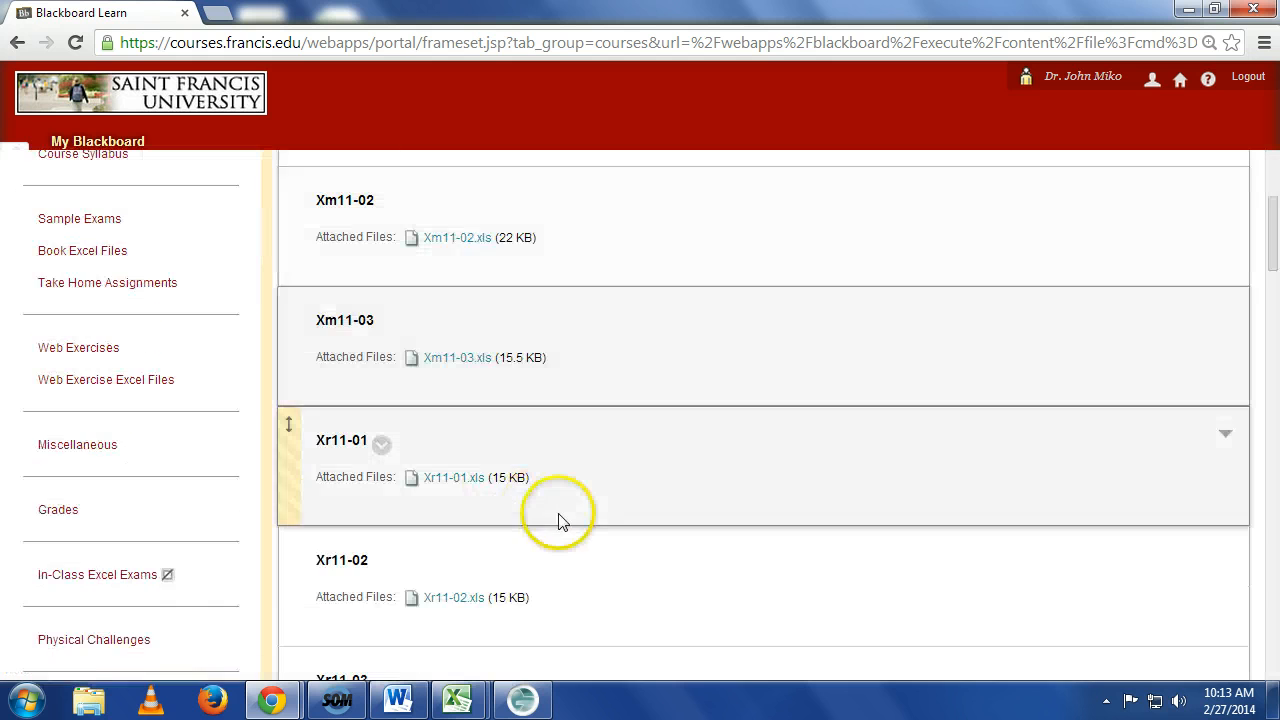
- Open the attached file Xr11-14.xls from the ch11 list in Excel and enable editing
scroll(556, 528, "down", 1)
scroll(557, 529, "down", 10)
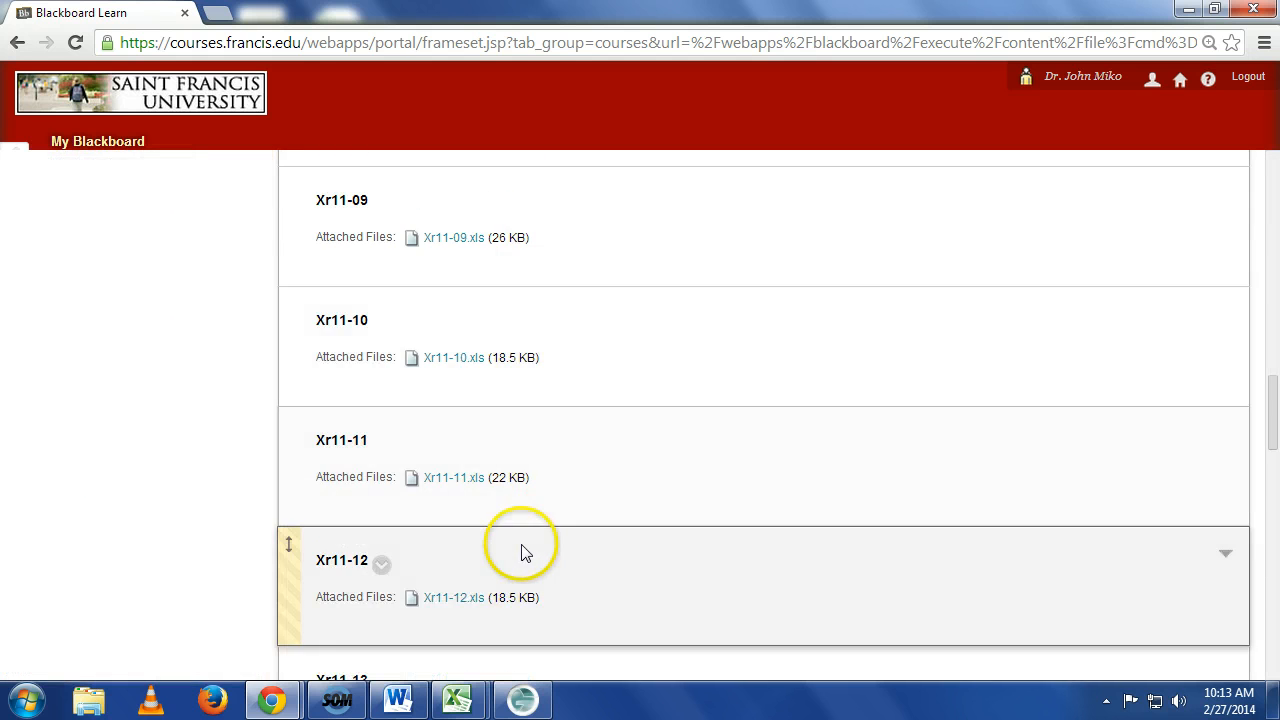
scroll(521, 553, "down", 3)
left_click(457, 543)
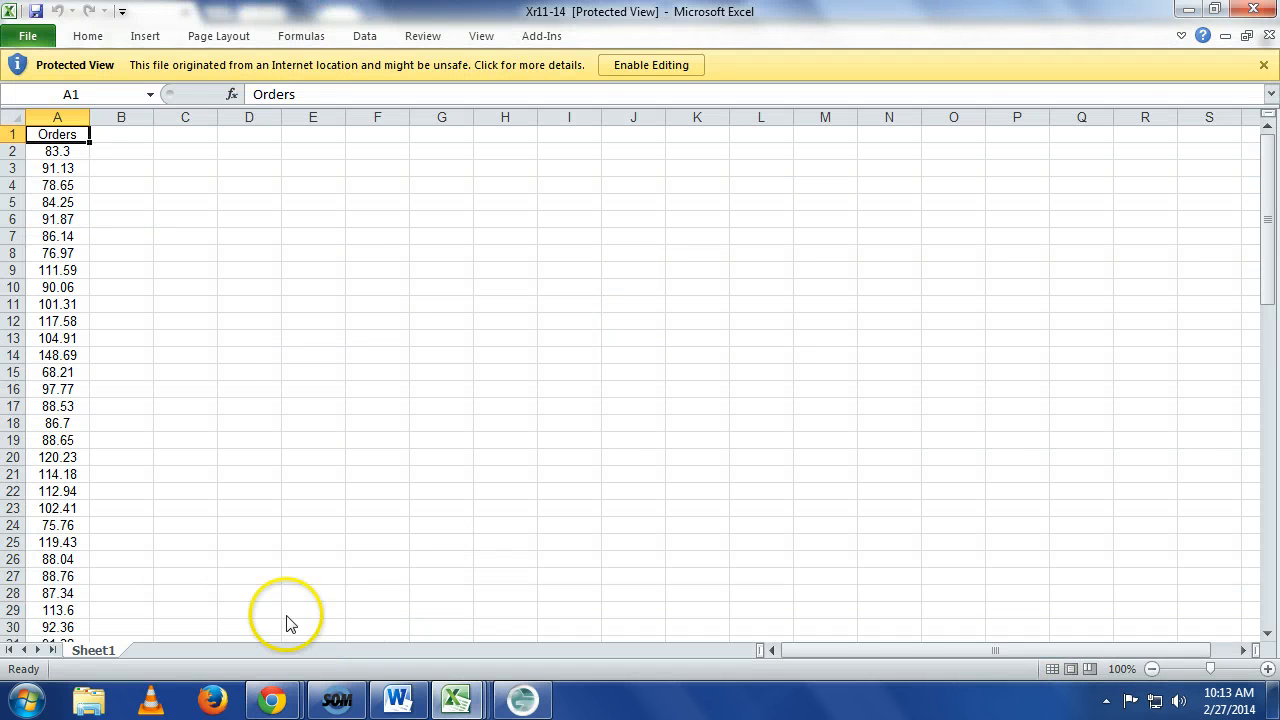
left_click(643, 65)
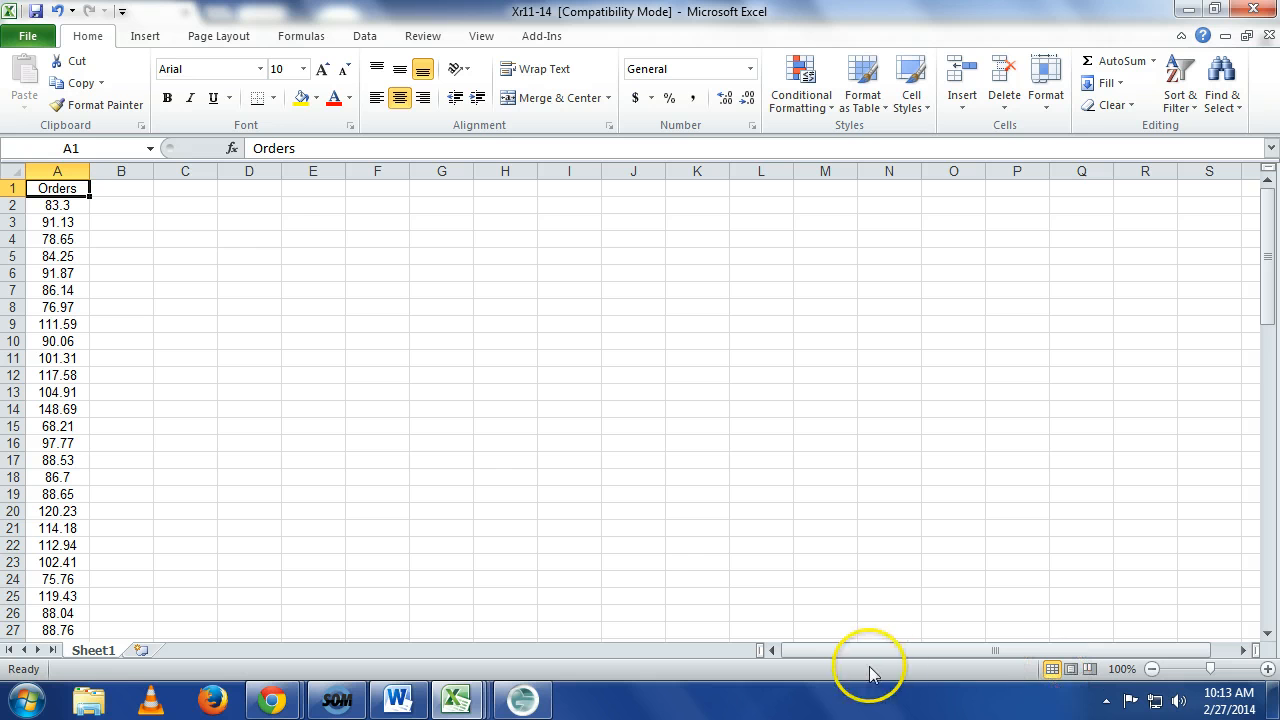
- Run Descriptive Statistics on the Orders data in A1:A86 with first-row labels and summary statistics, output to a new worksheet
left_click(366, 38)
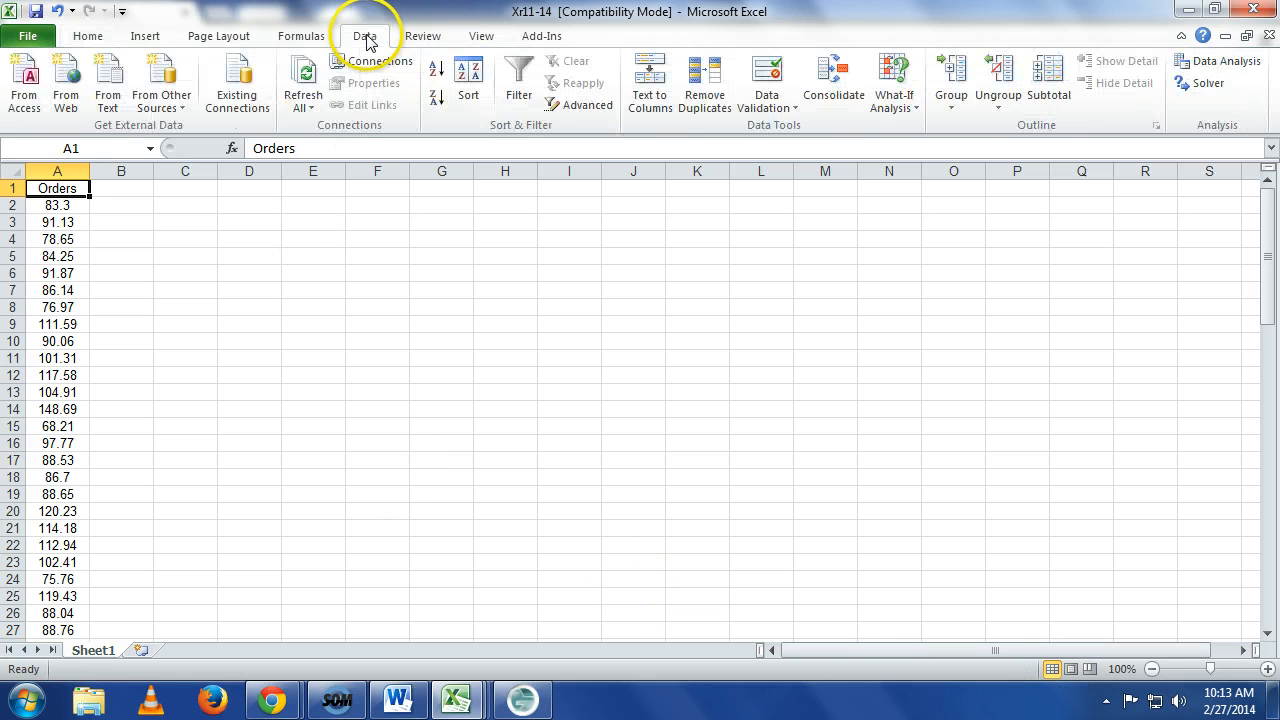
left_click(1220, 60)
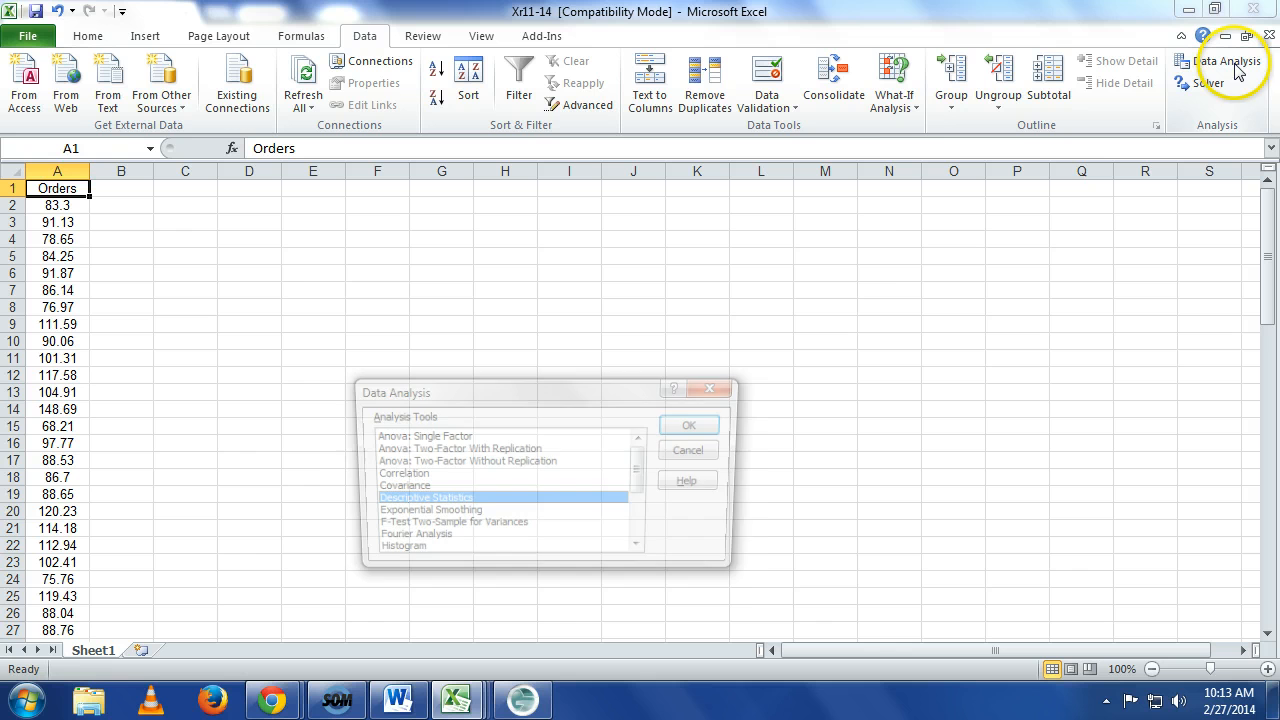
left_click(696, 425)
left_click(630, 357)
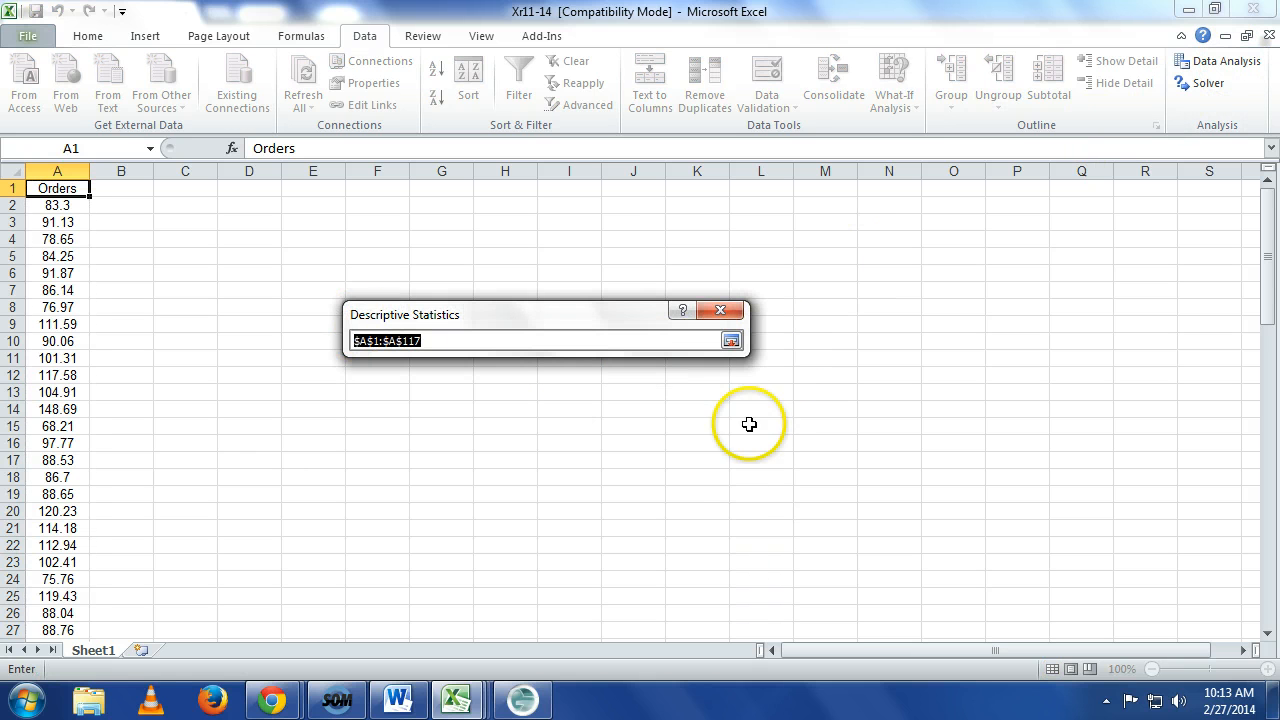
left_click_drag(70, 180, 22, 688)
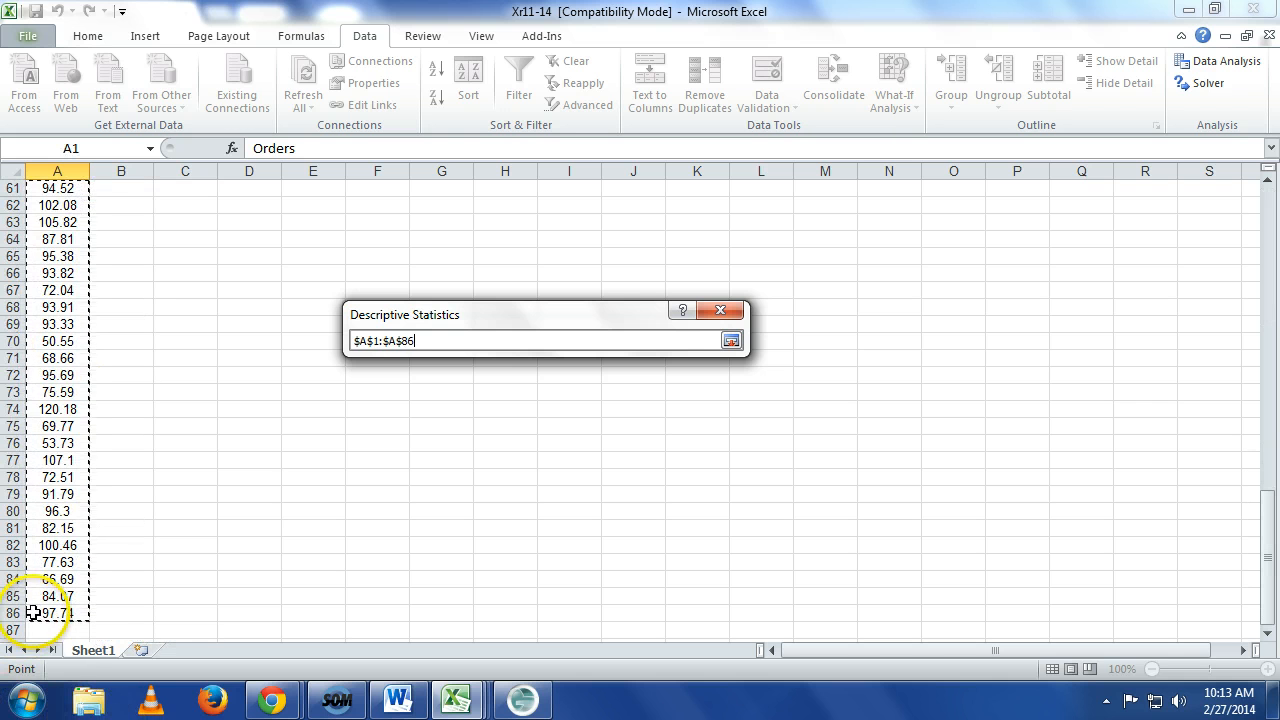
left_click(730, 341)
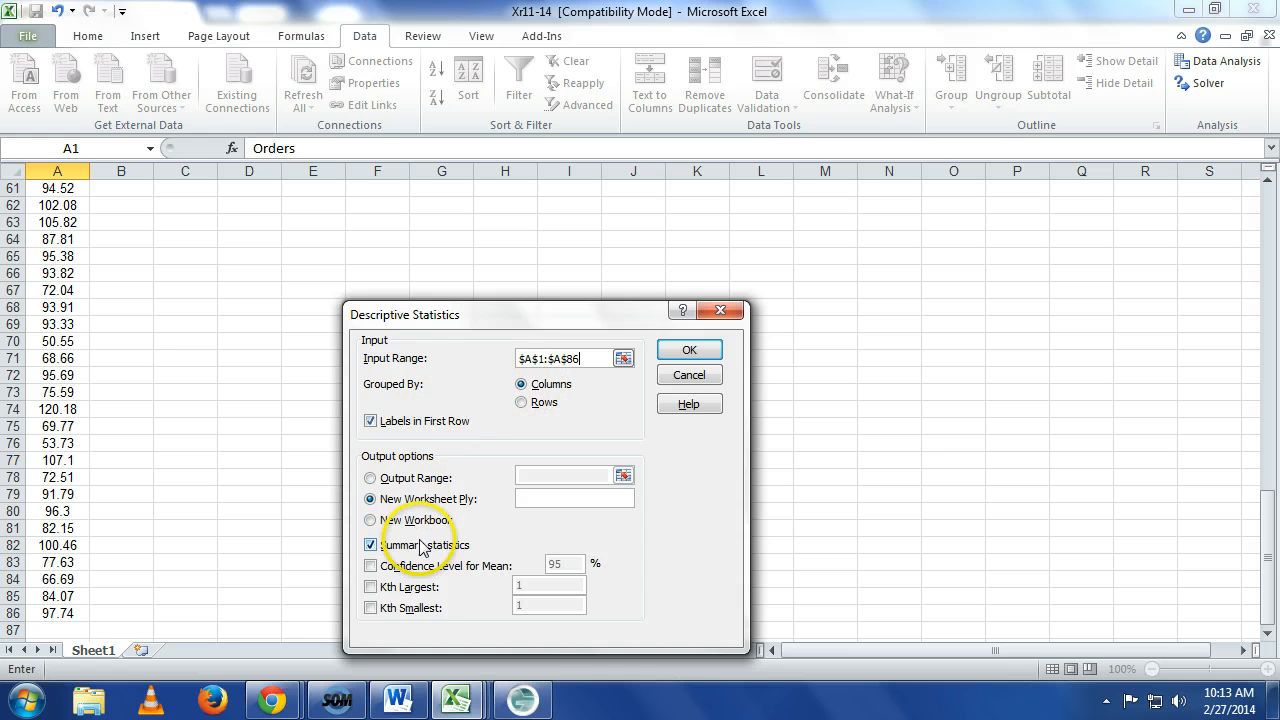
left_click(689, 349)
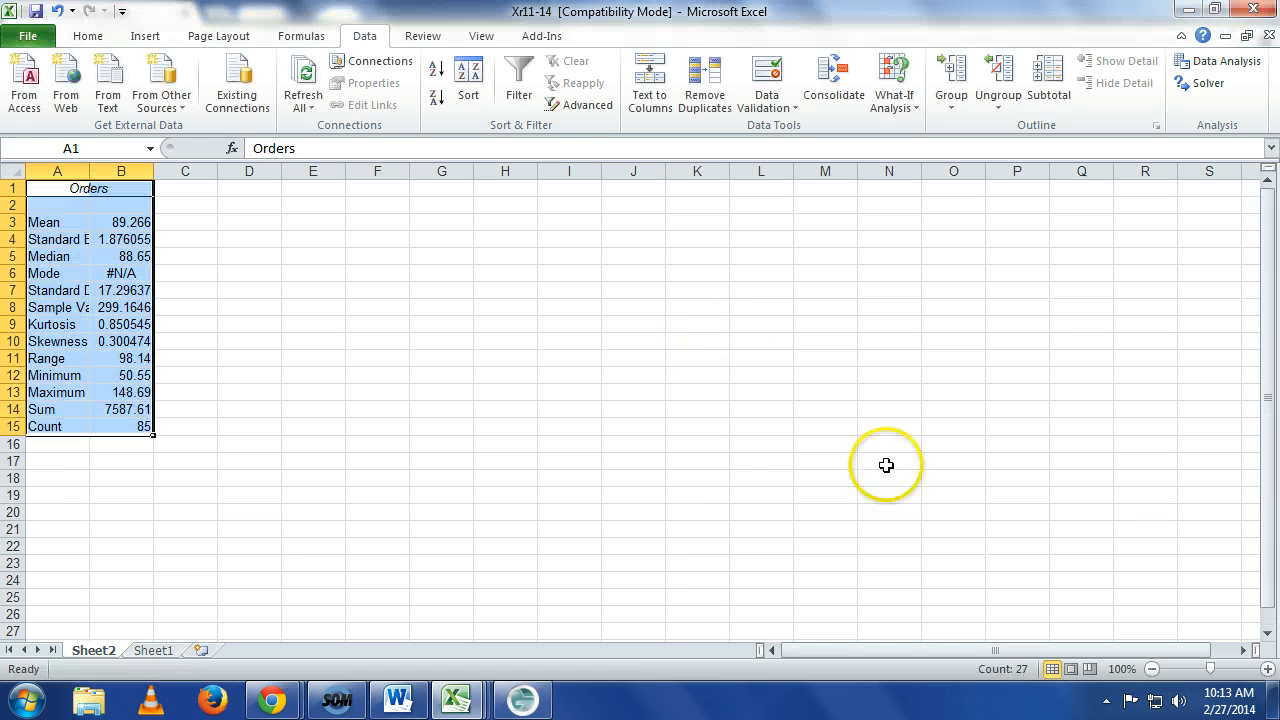
- Zoom the statistics sheet to 140% and widen column A so its labels fit completely
left_click(1267, 669)
left_click(1267, 669)
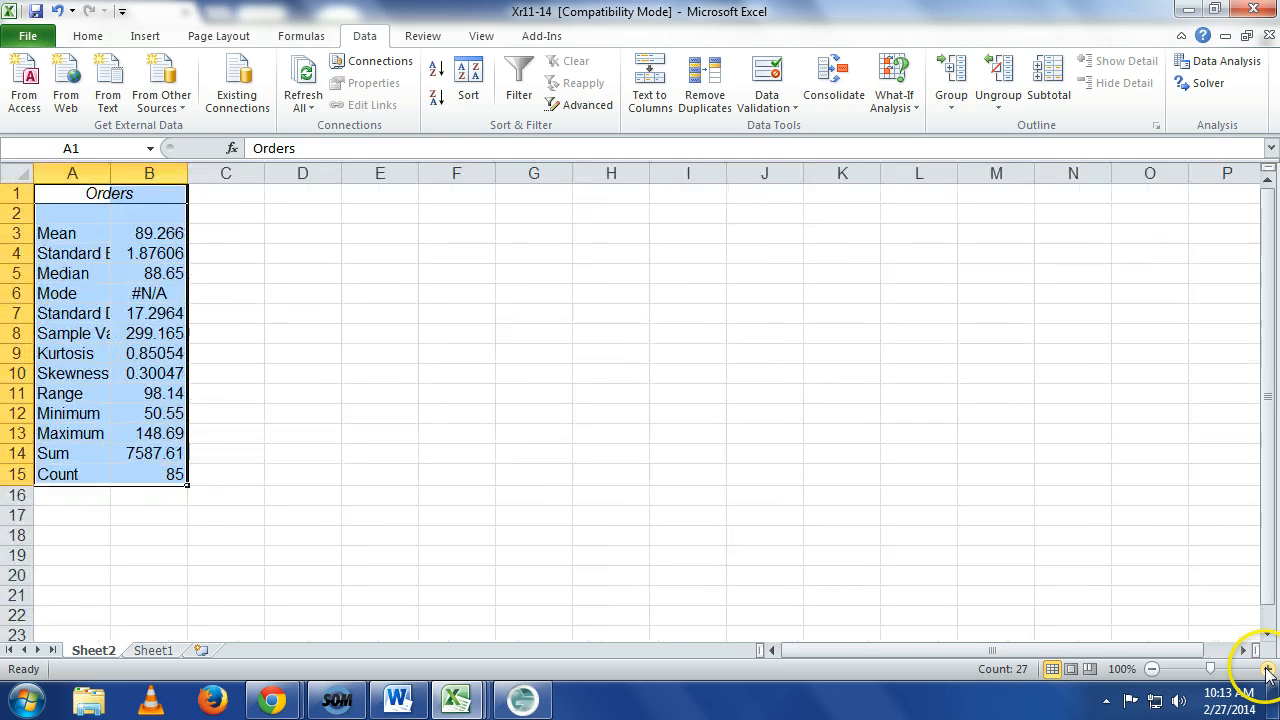
left_click(1267, 669)
left_click(1267, 669)
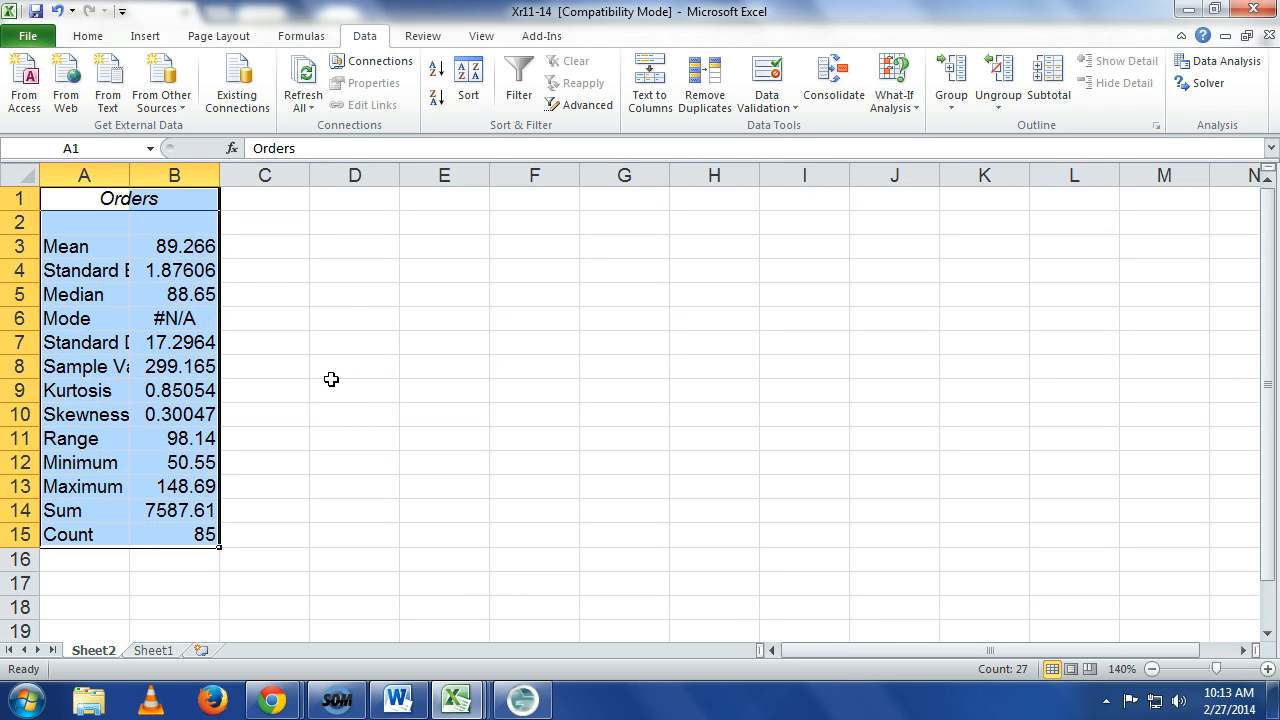
left_click_drag(130, 175, 237, 175)
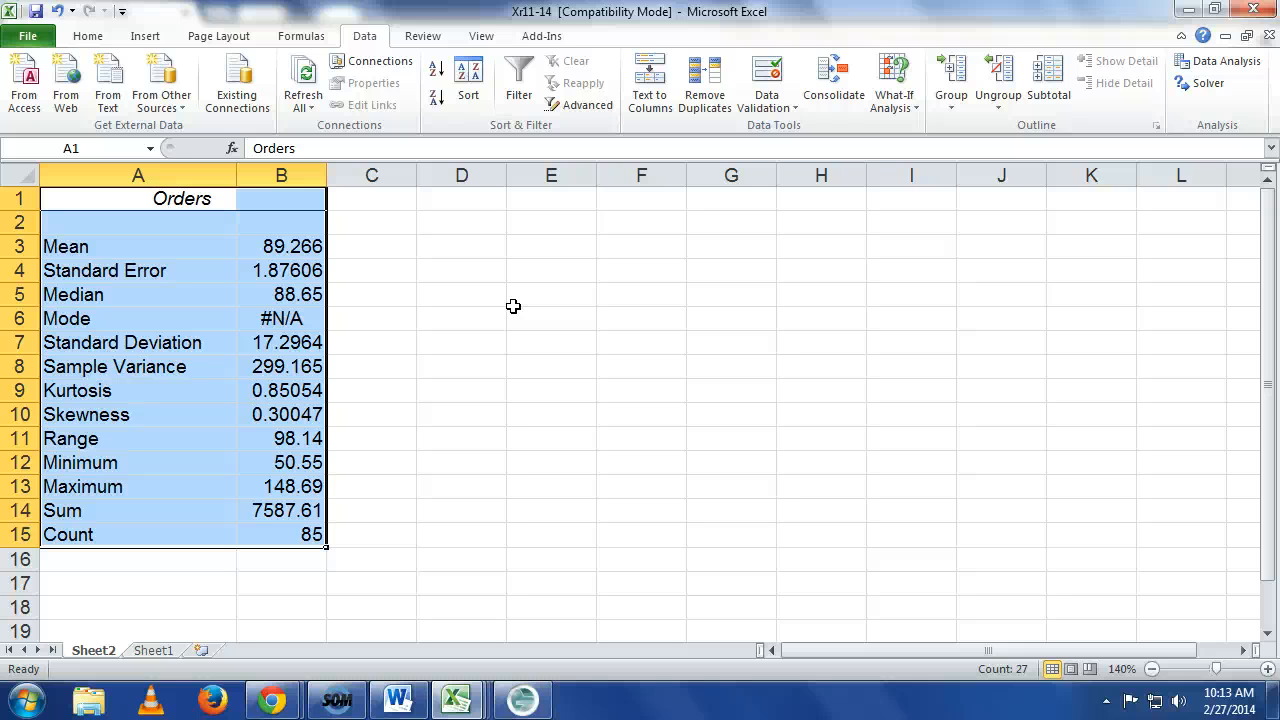
- Switch to the Test Statistics (8) workbook and set the z-test's sample mean to 89.26 and population standard deviation to 17.29
left_click(458, 699)
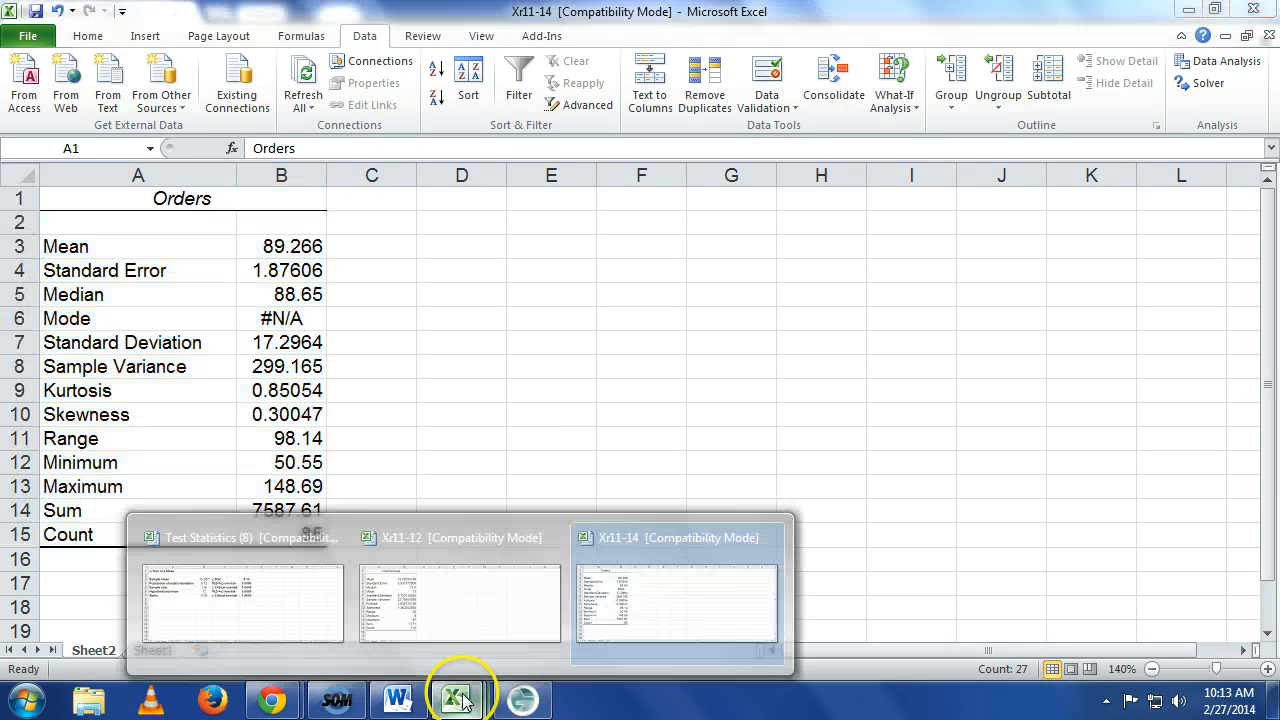
left_click(295, 606)
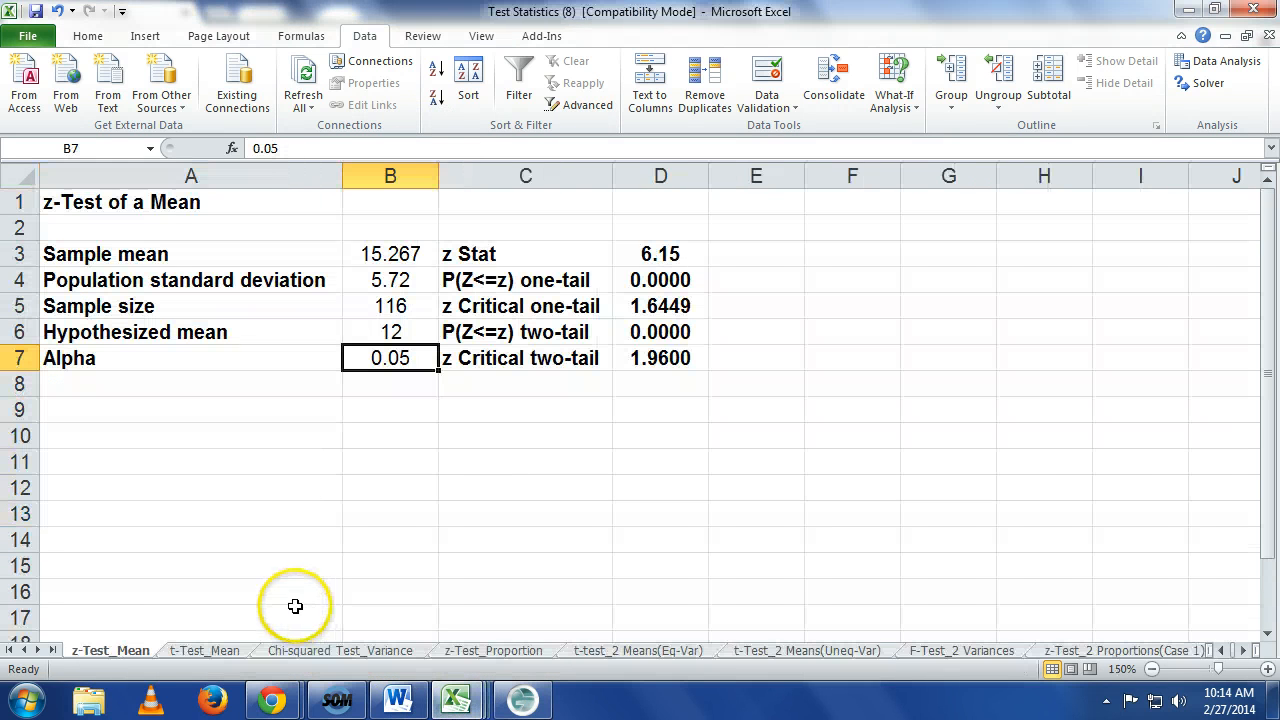
left_click(417, 256)
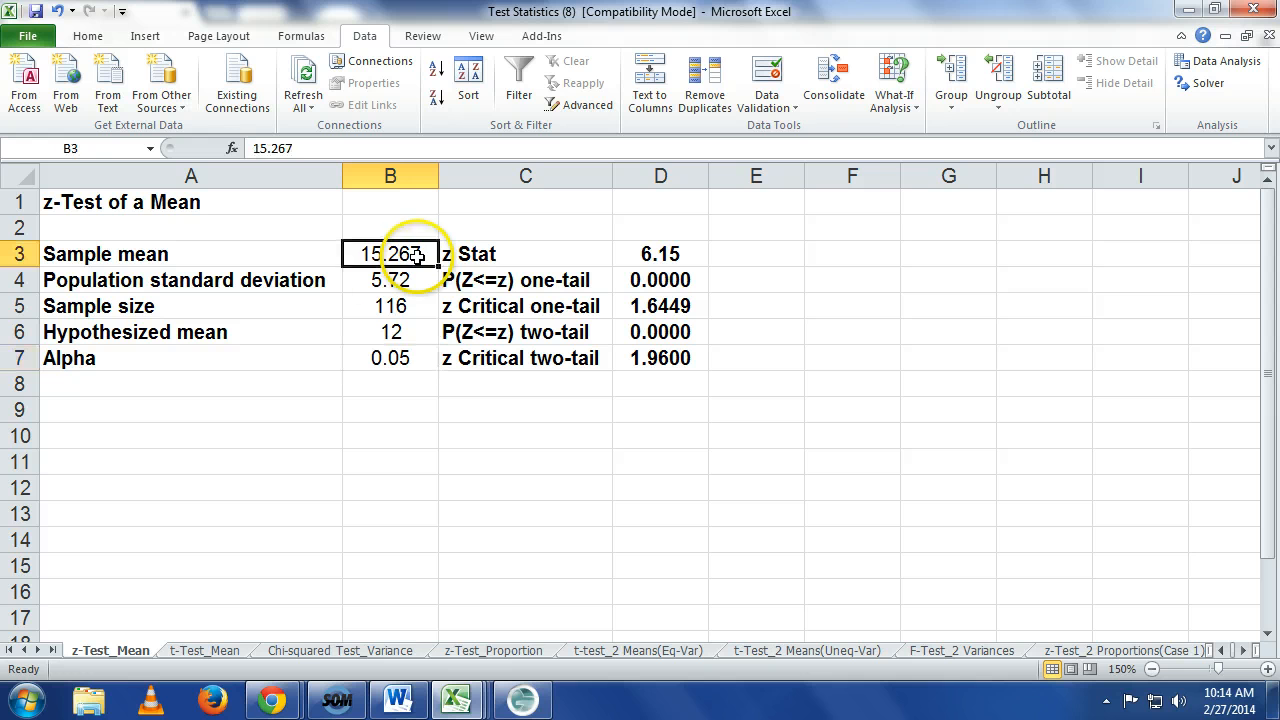
type("89.26")
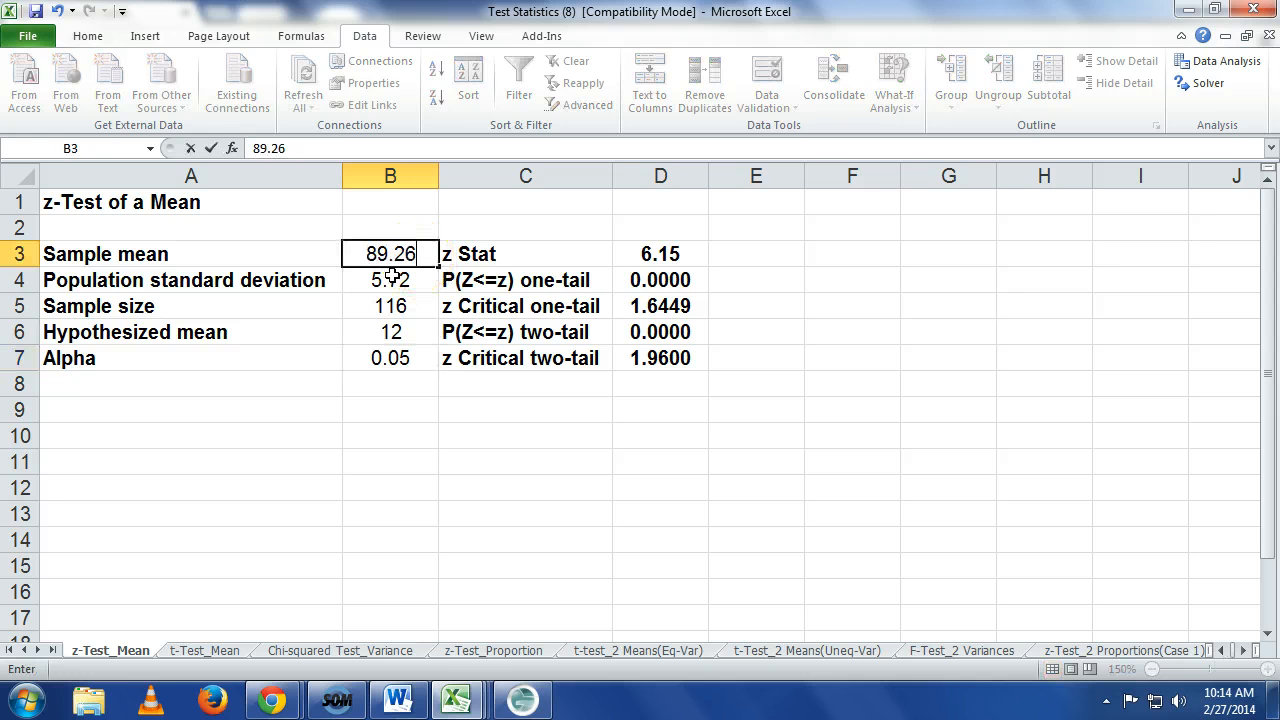
key("Return")
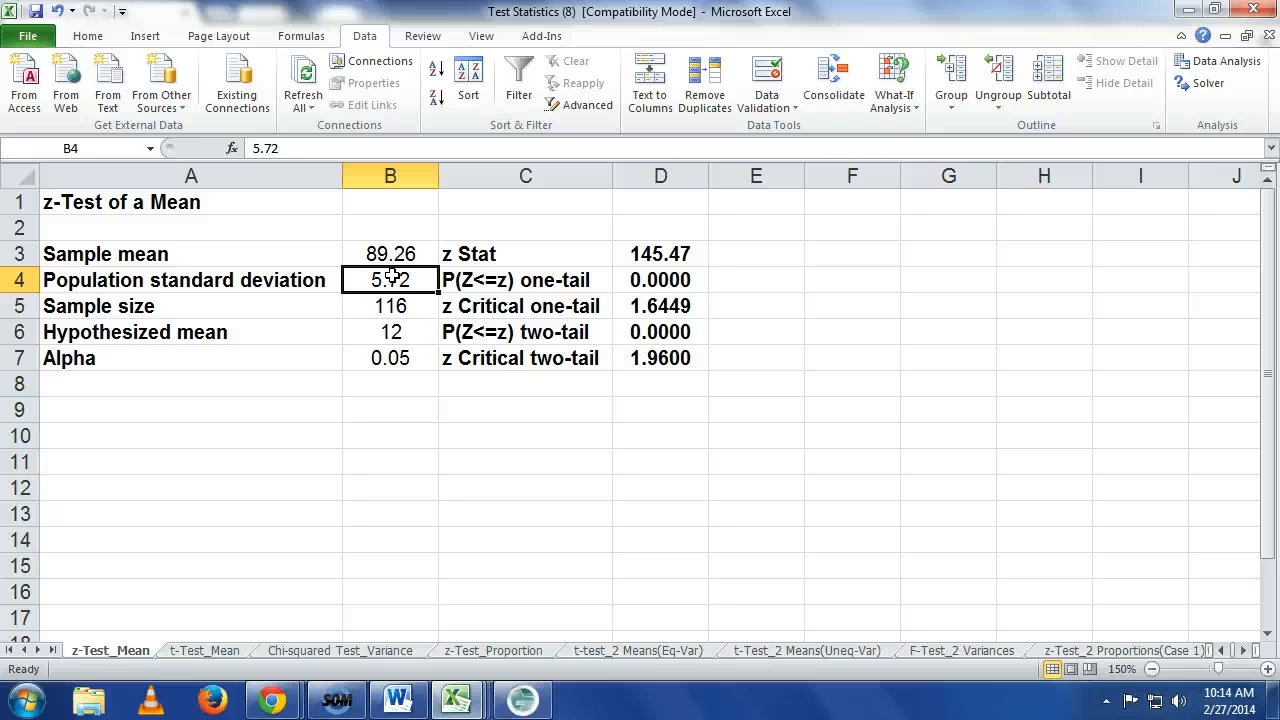
type("17.29")
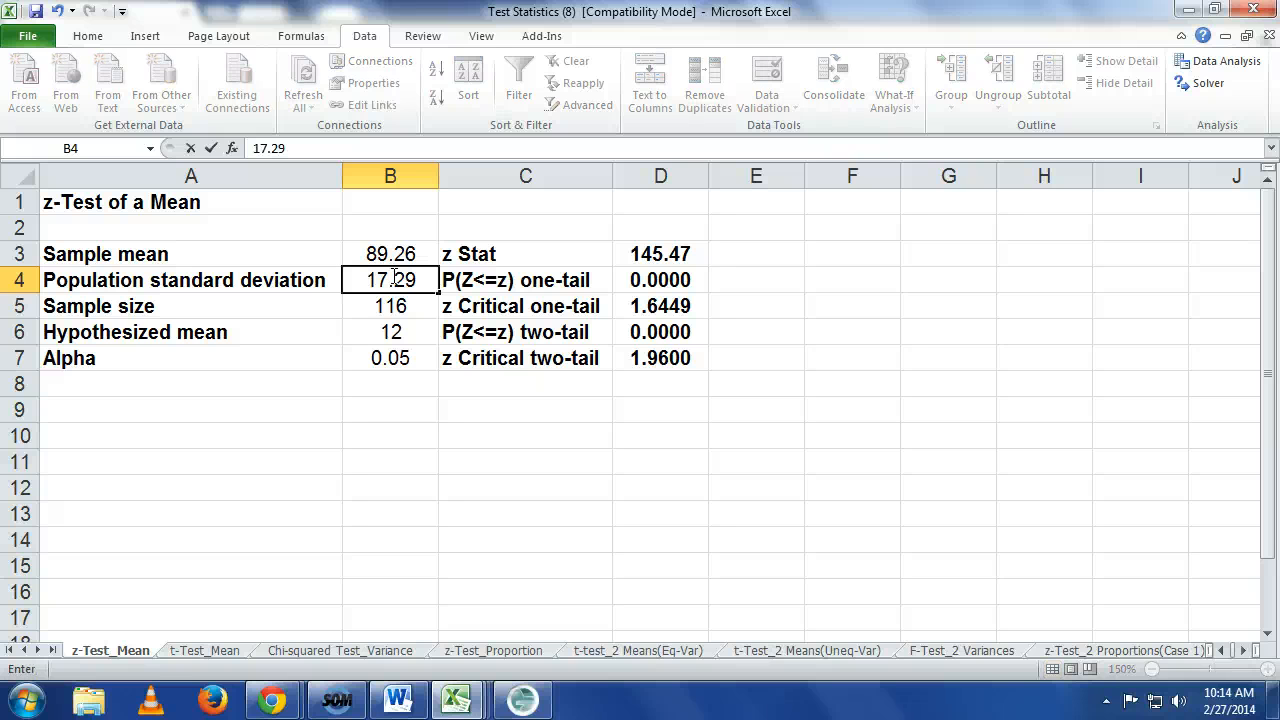
key("Return")
- Set both the sample size and the hypothesized mean of the z-test to 85
type("85")
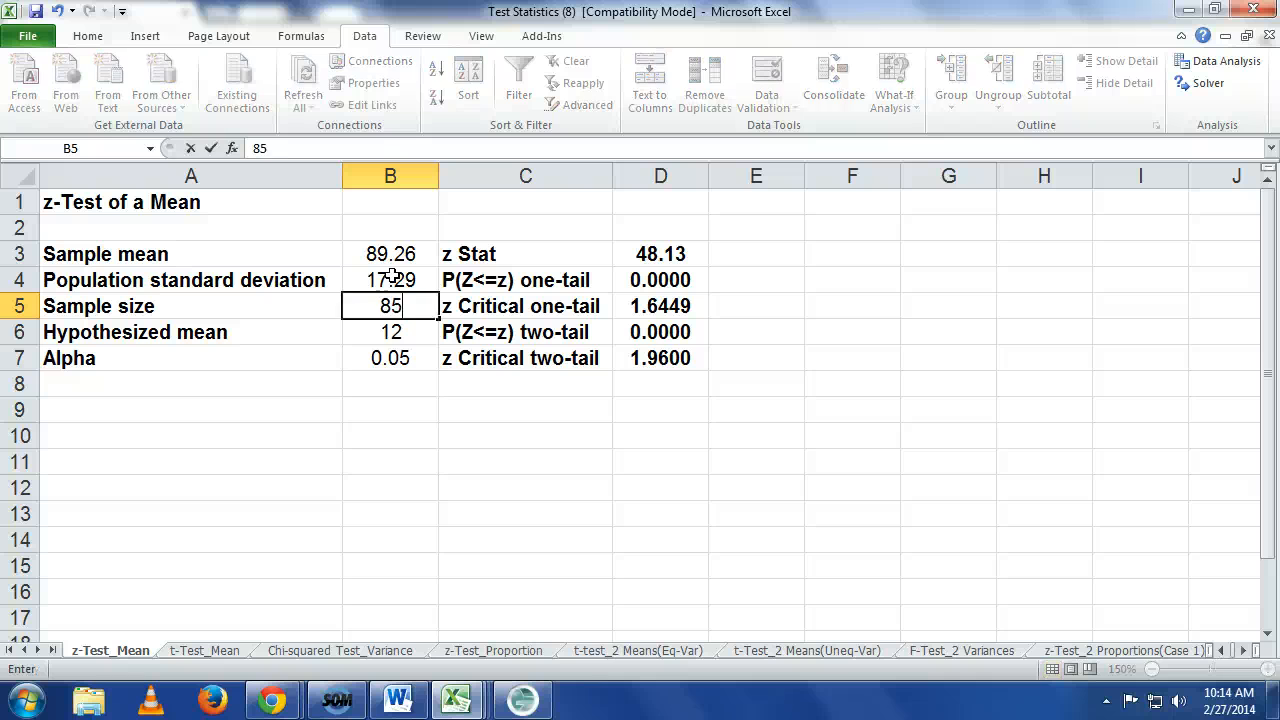
key("Return")
type("85")
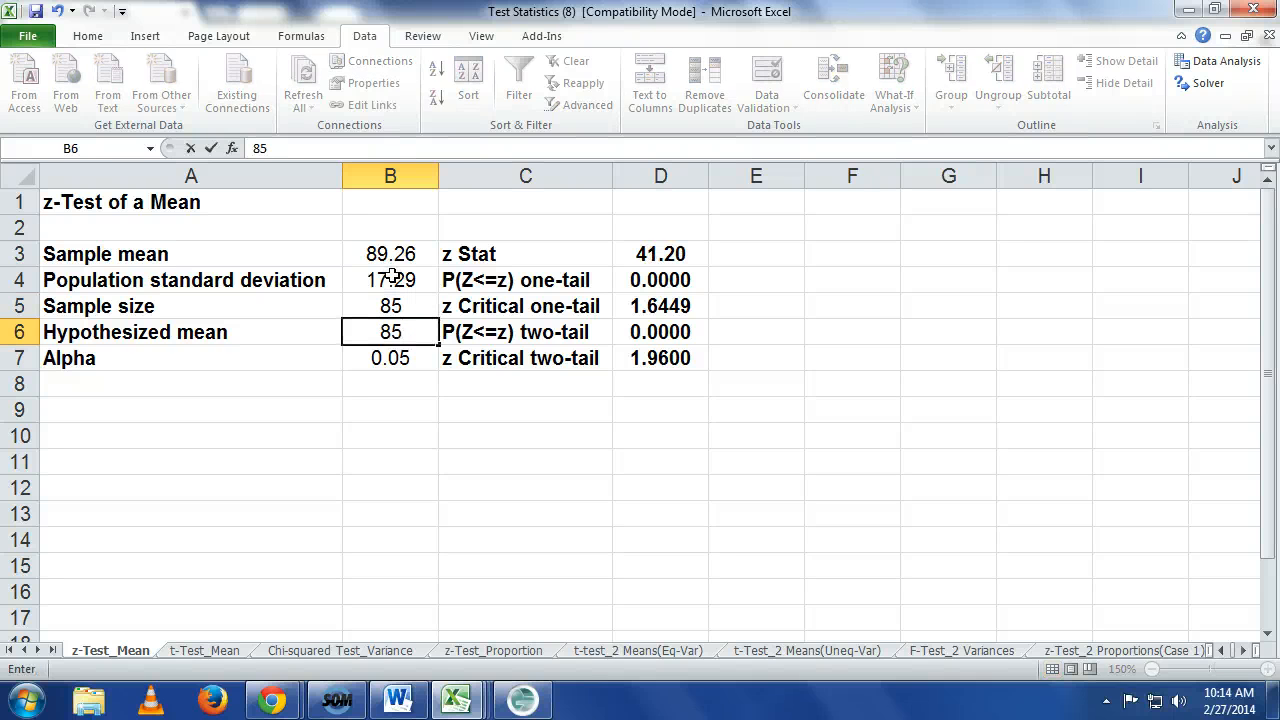
key("Return")
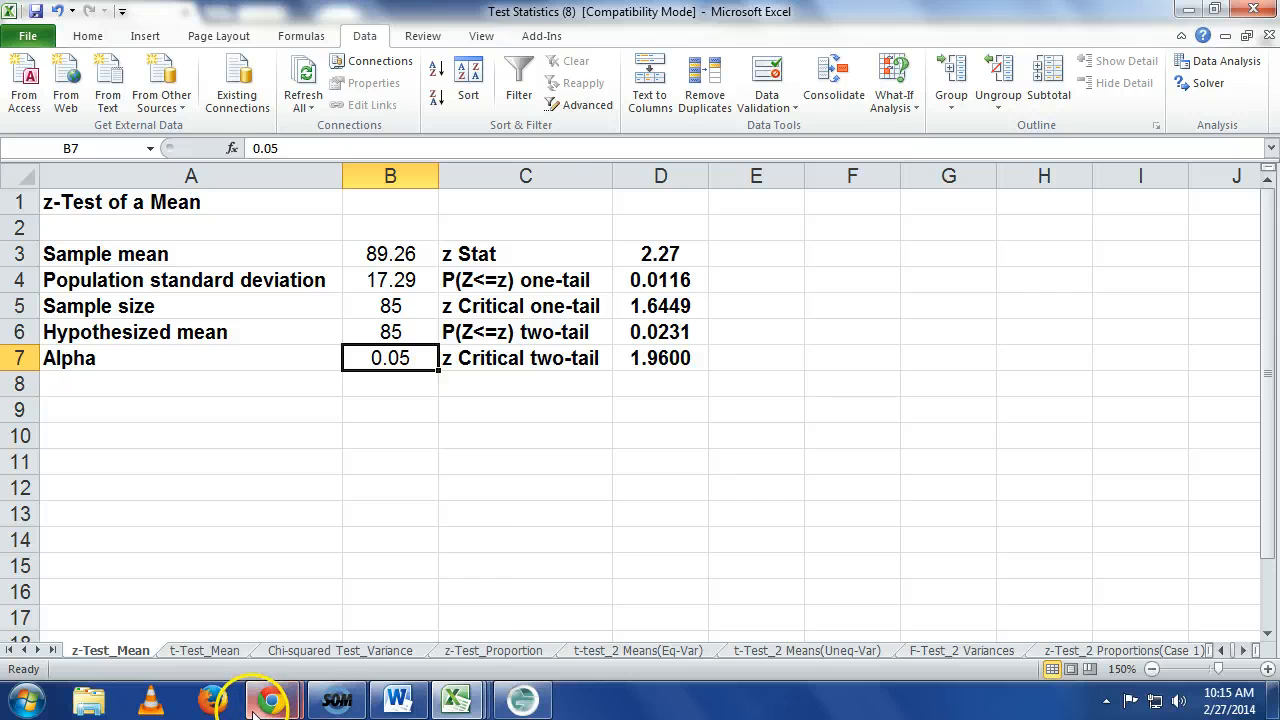
- Switch to the Blackboard course in Chrome and view the Hypothesis Testing Homework list in the Chapter 10 - Hypothesis Testing material
mouse_move(270, 703)
left_click(200, 603)
scroll(225, 537, "up", 20)
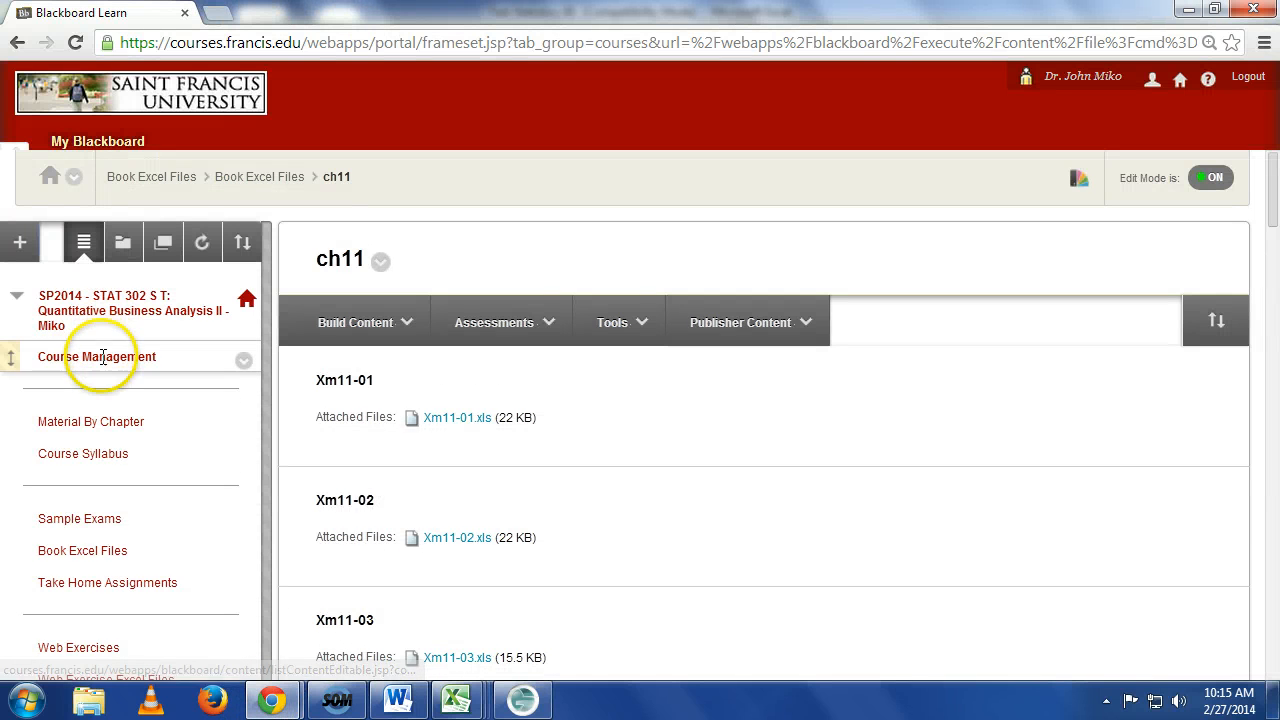
left_click(108, 424)
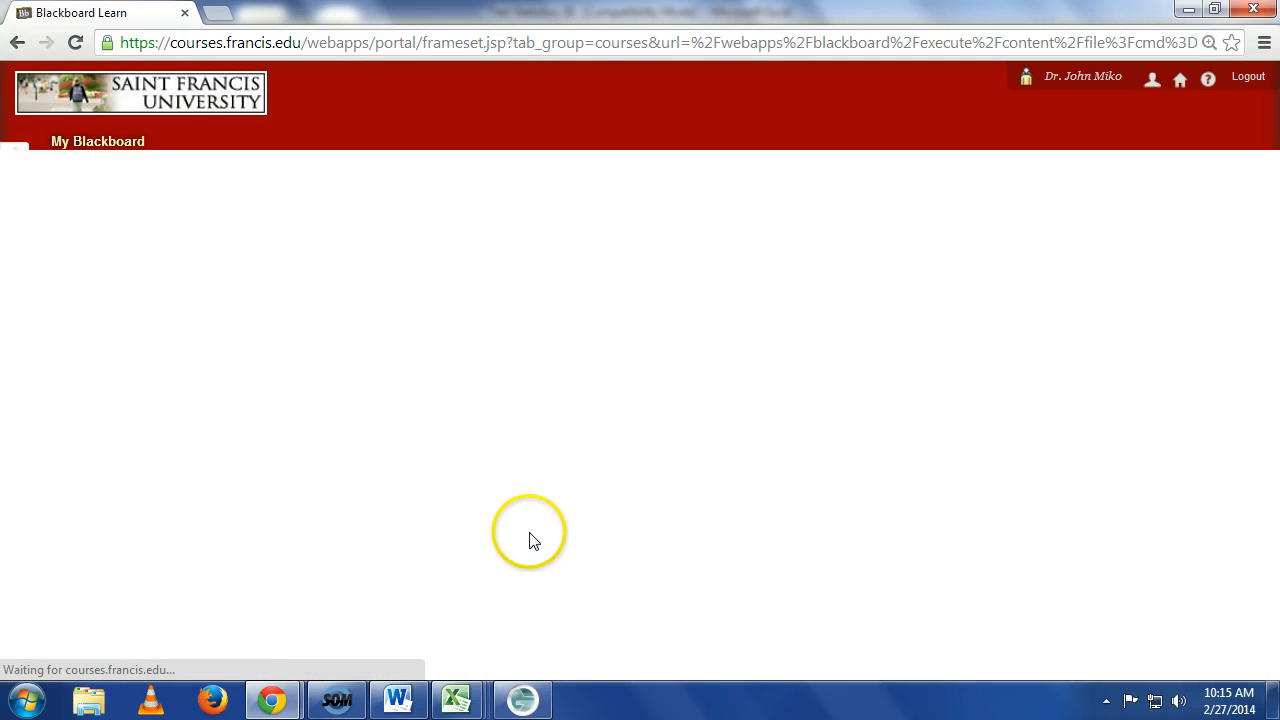
scroll(525, 525, "down", 4)
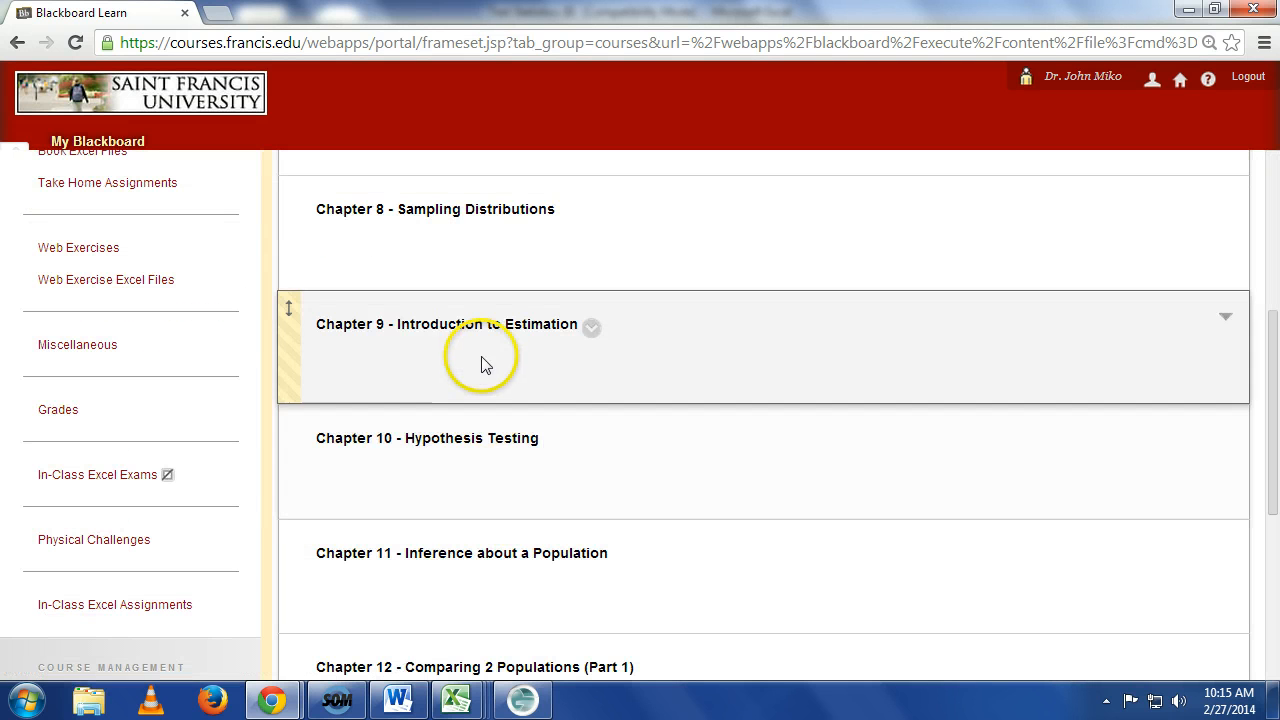
left_click(483, 442)
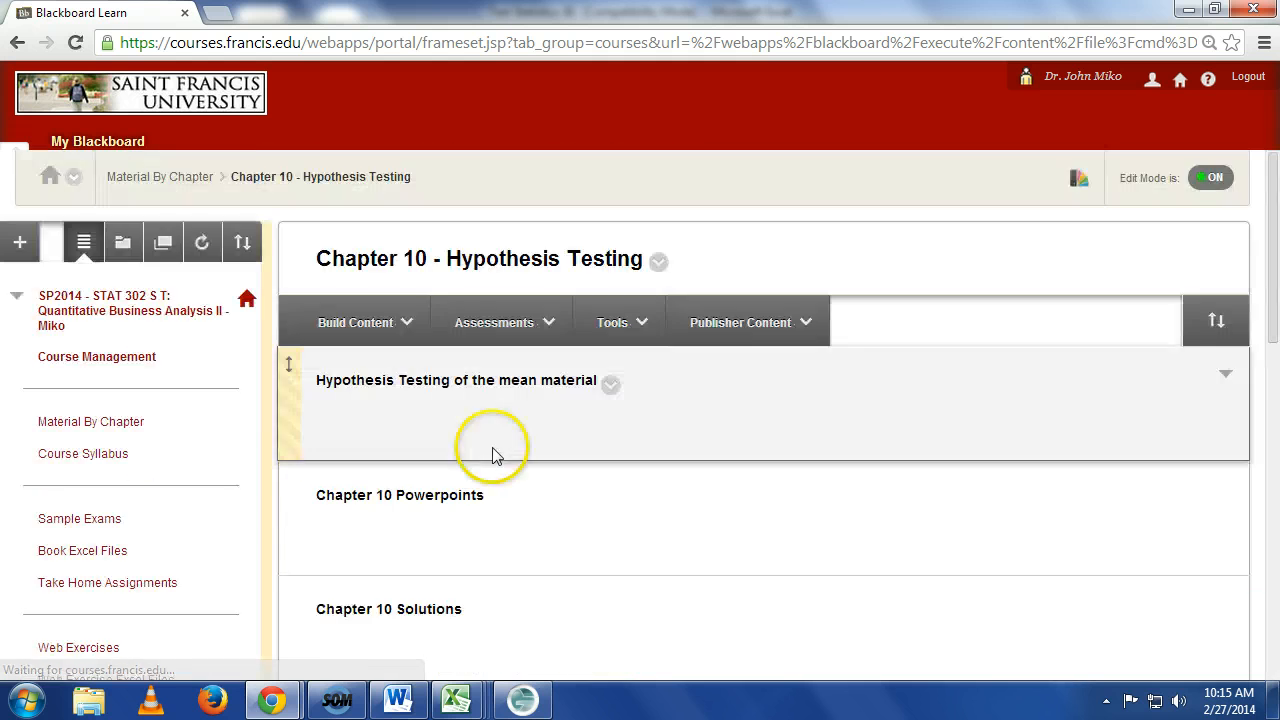
scroll(500, 460, "down", 10)
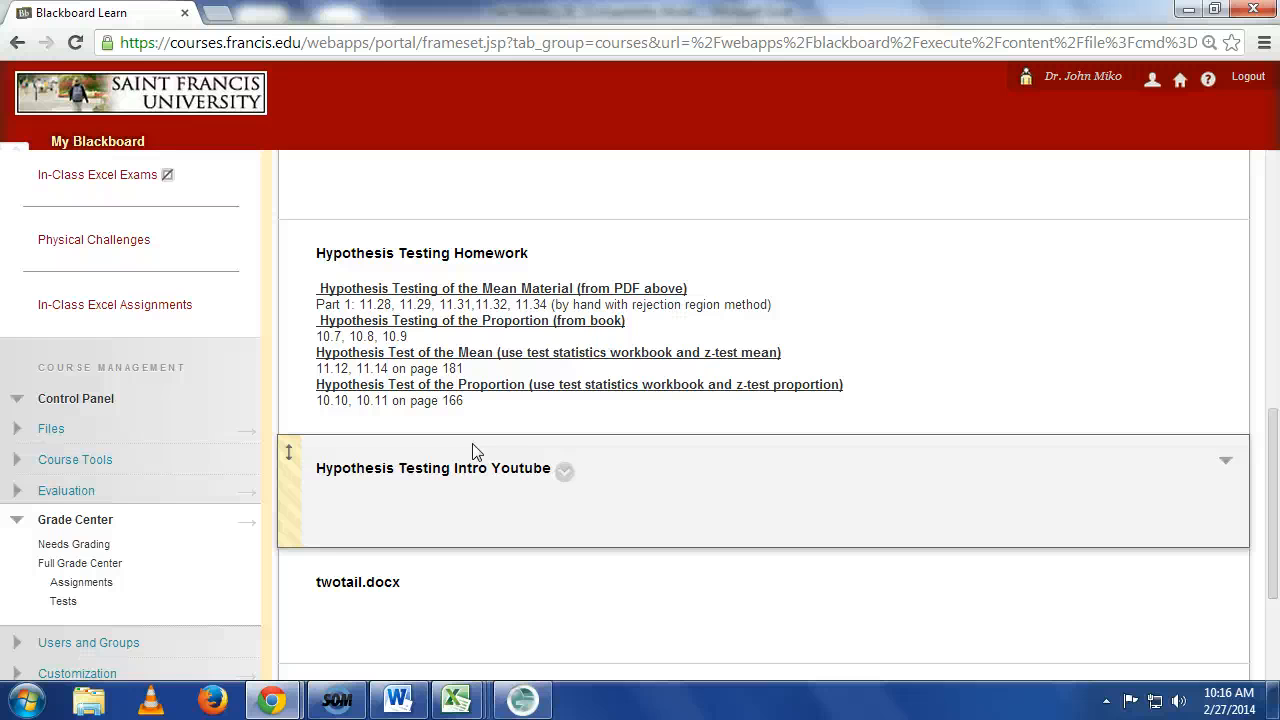
- Switch to the Test Statistics (8) workbook, open the z-Test_Proportion sheet and zoom it to 170%
left_click(457, 697)
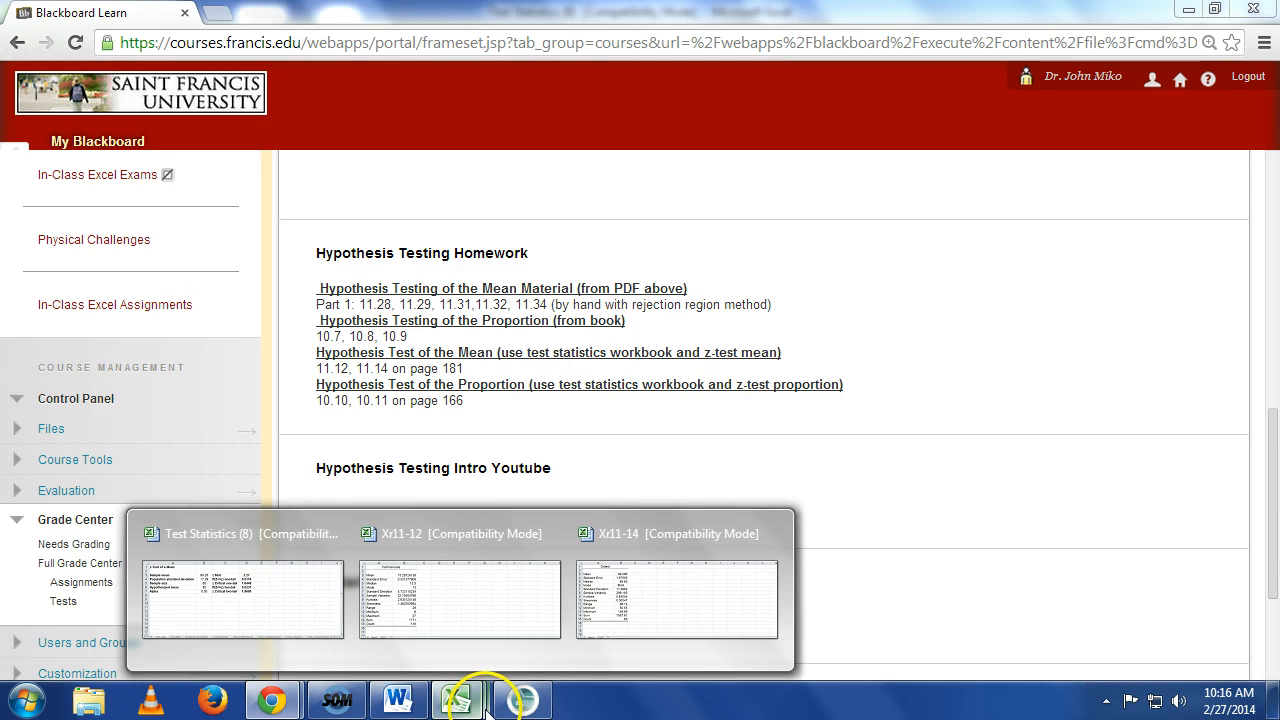
left_click(322, 605)
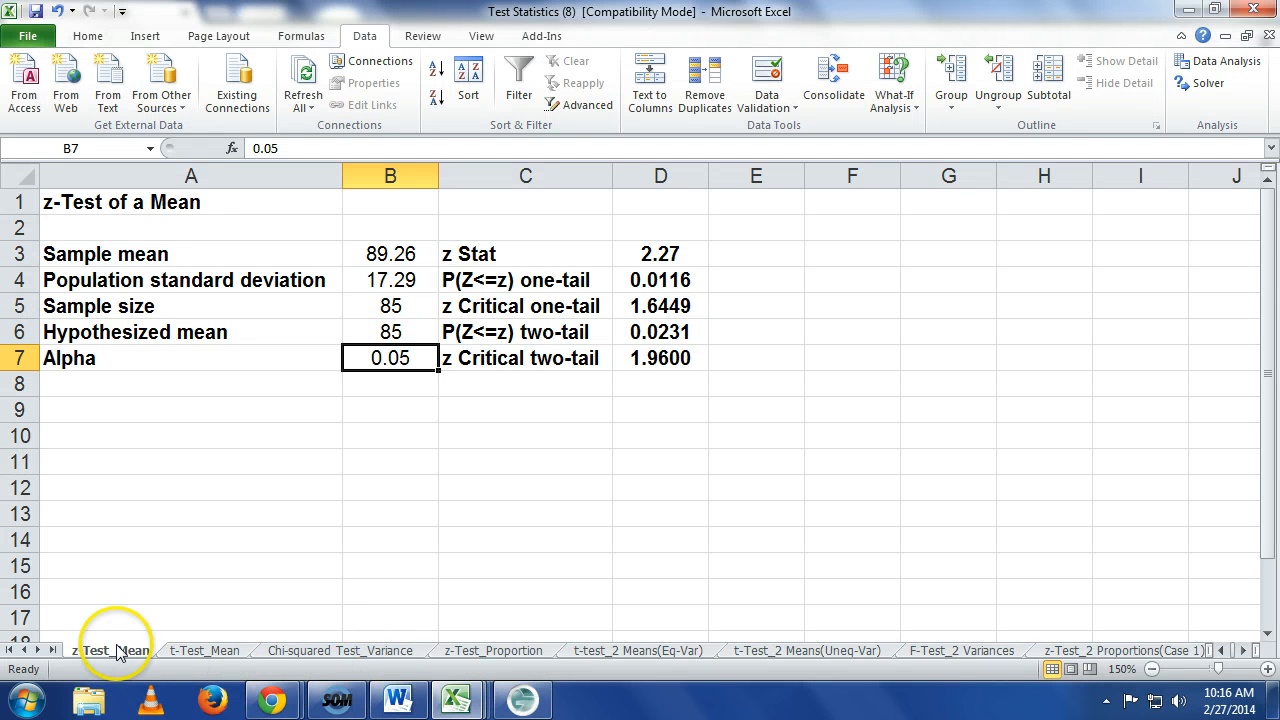
left_click(471, 651)
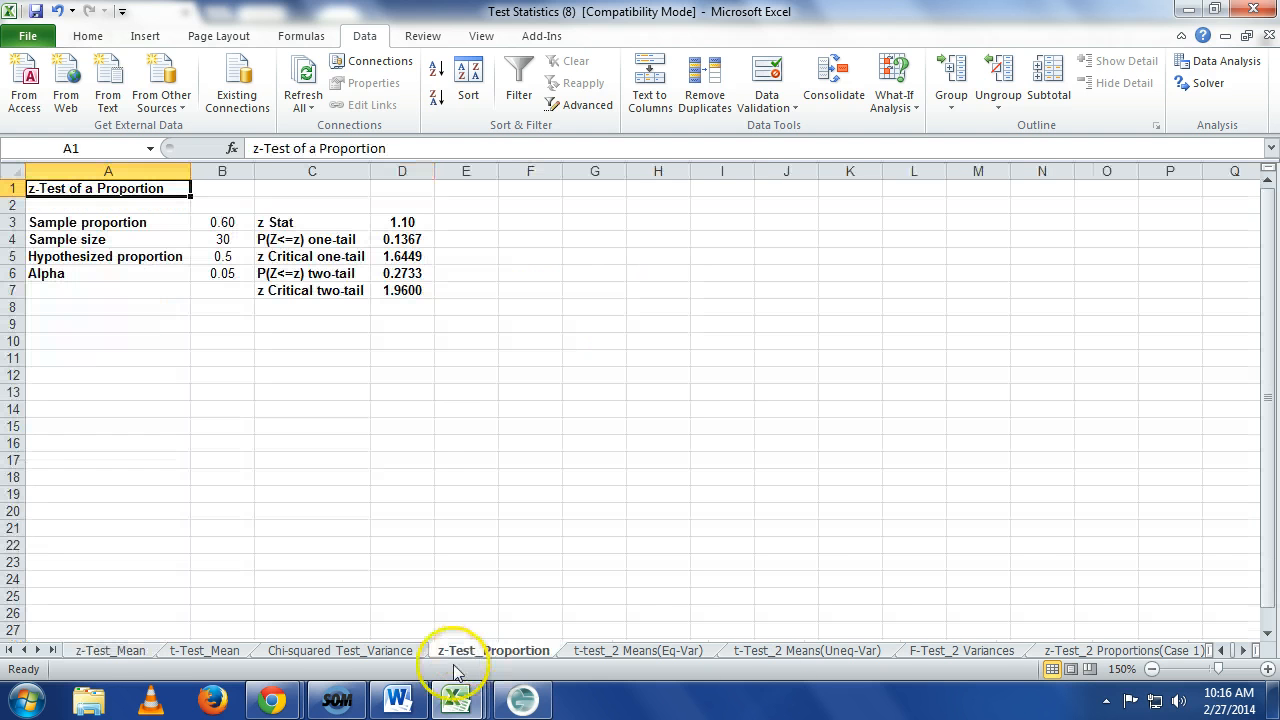
left_click(1268, 669)
left_click(1268, 669)
left_click(1268, 669)
left_click(1268, 669)
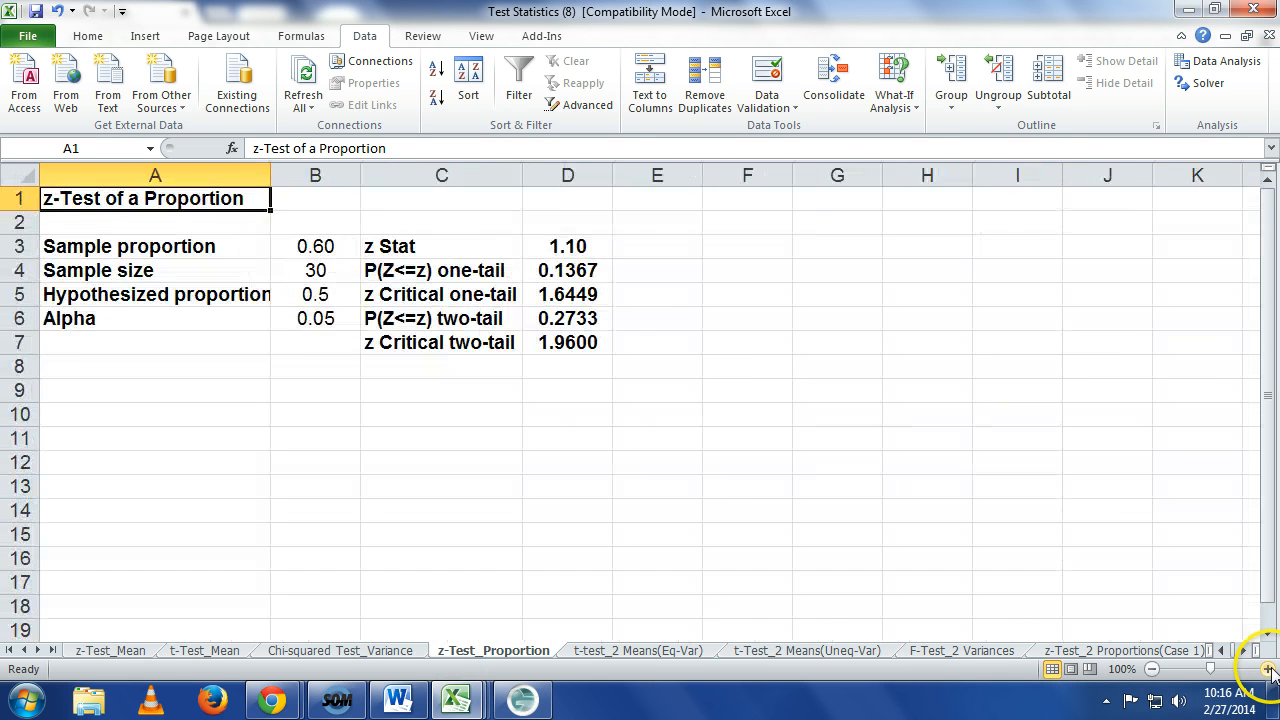
left_click(1268, 669)
left_click(1268, 669)
left_click(1269, 670)
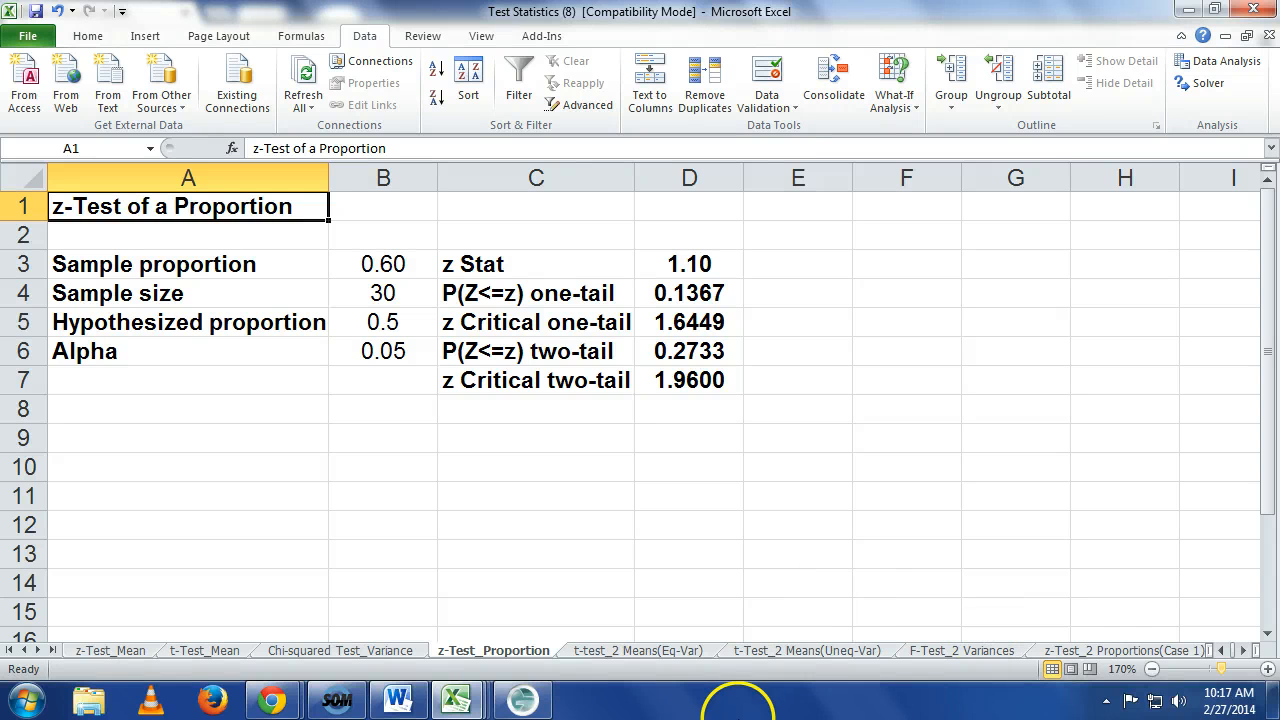
- Switch back to Blackboard in Chrome and open the ch10 folder within Book Excel Files
left_click(280, 703)
left_click(243, 648)
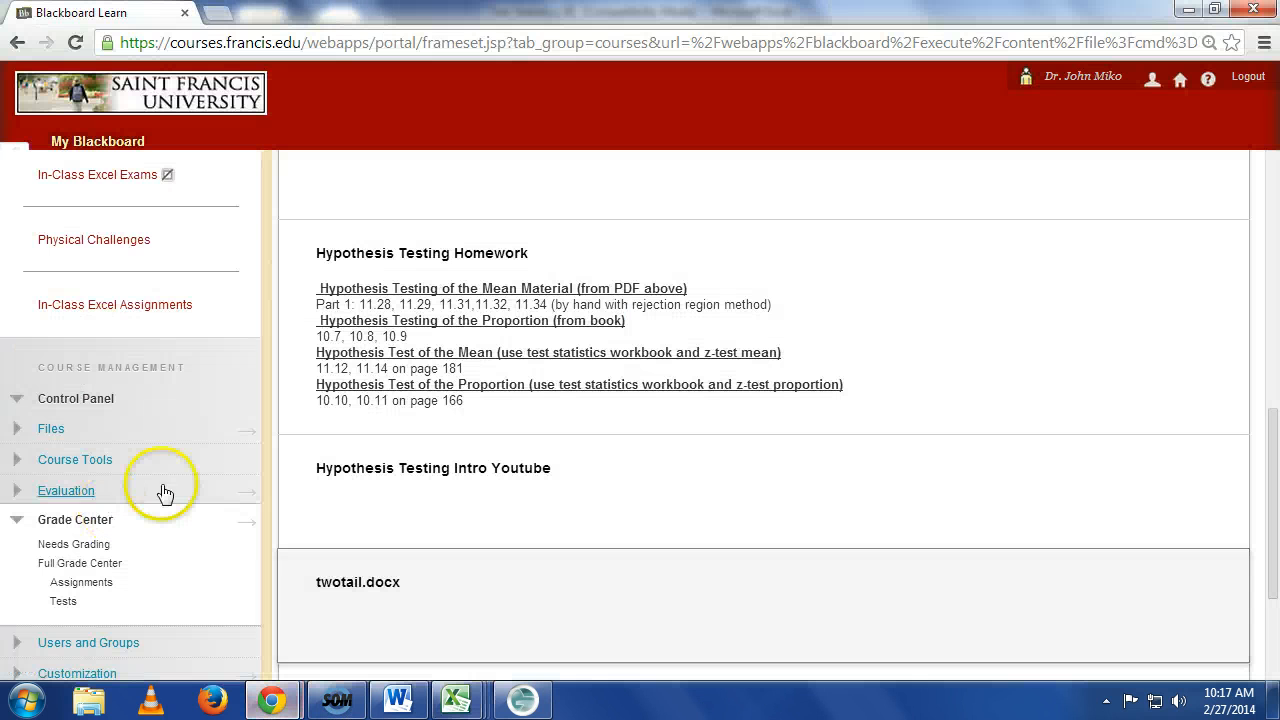
scroll(180, 500, "up", 10)
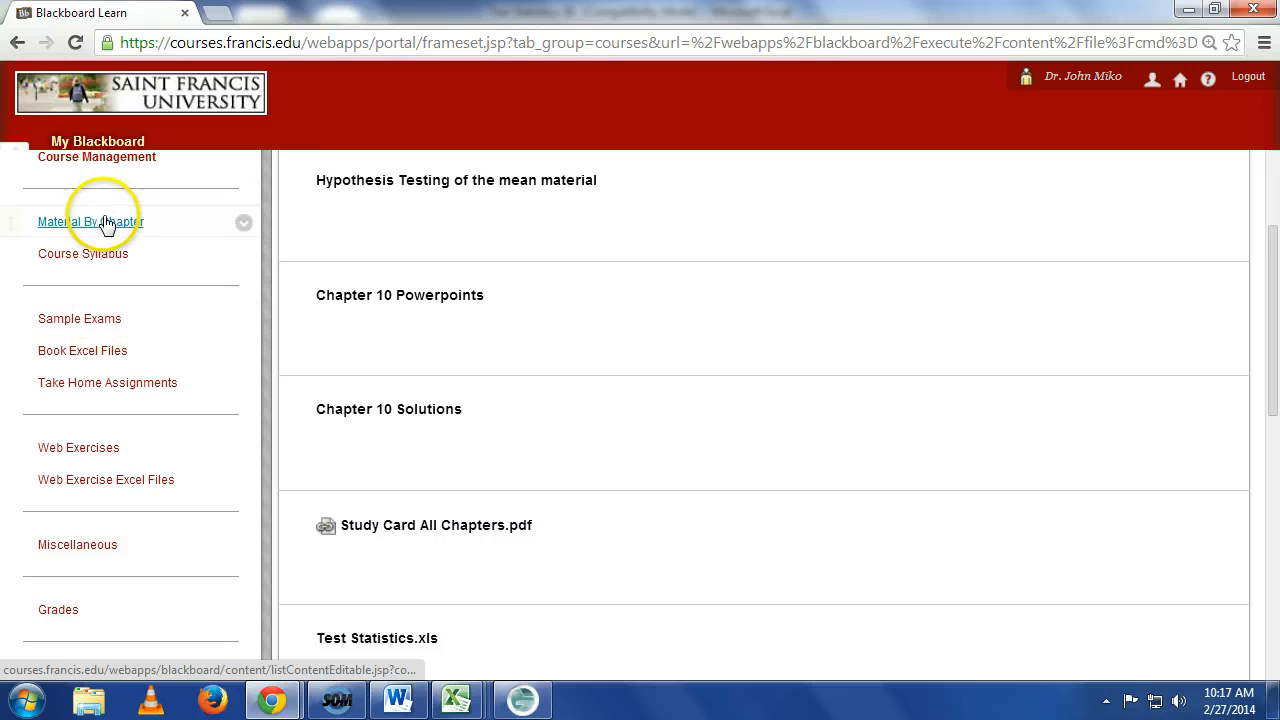
scroll(107, 250, "up", 2)
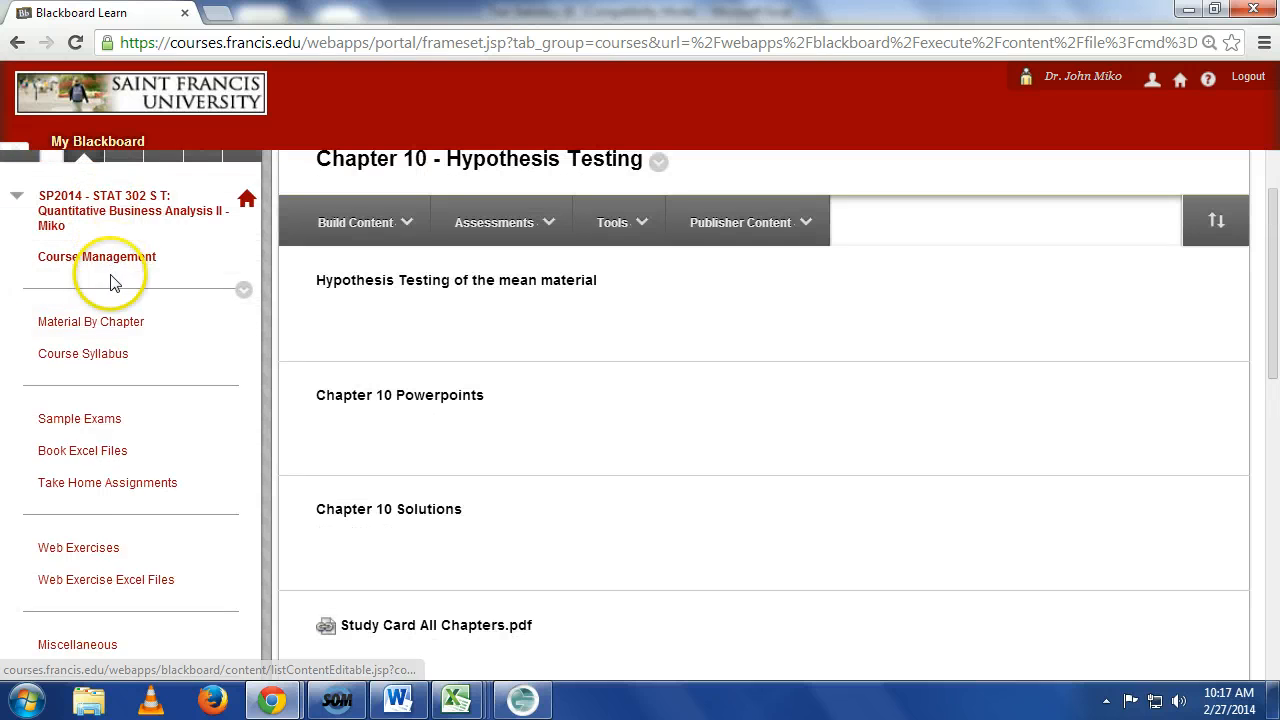
left_click(115, 461)
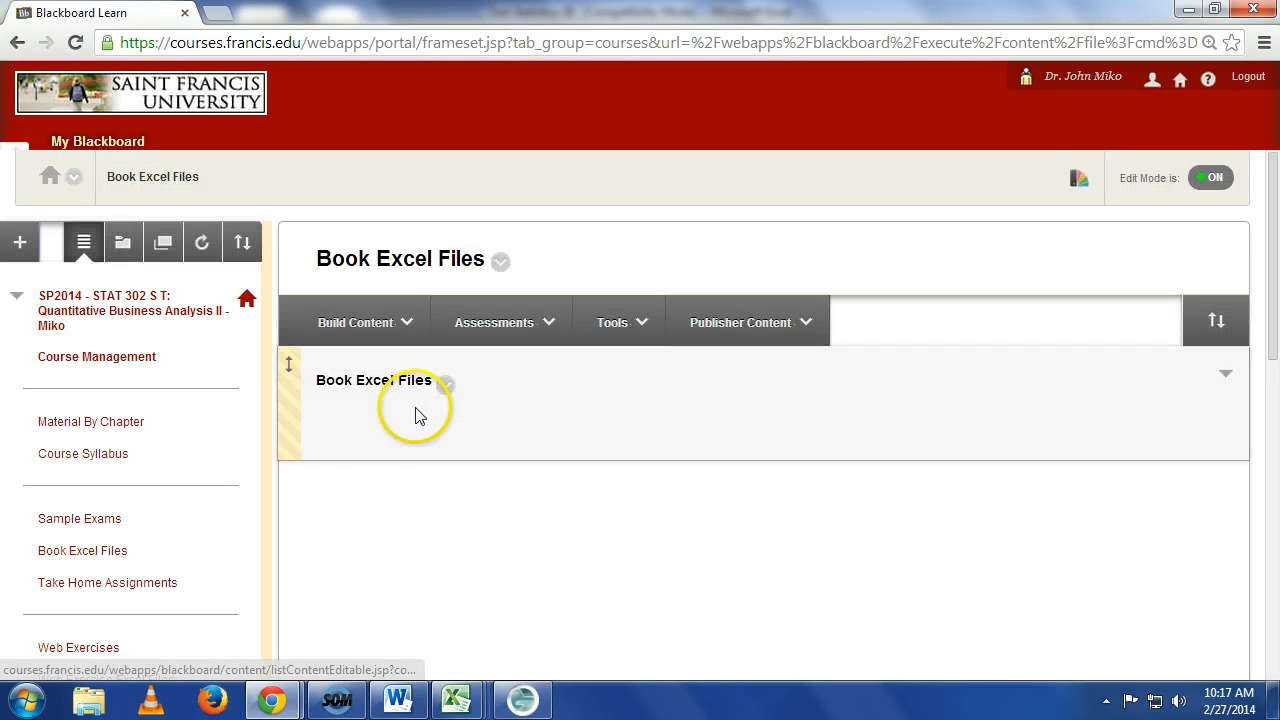
left_click(403, 380)
scroll(480, 520, "down", 10)
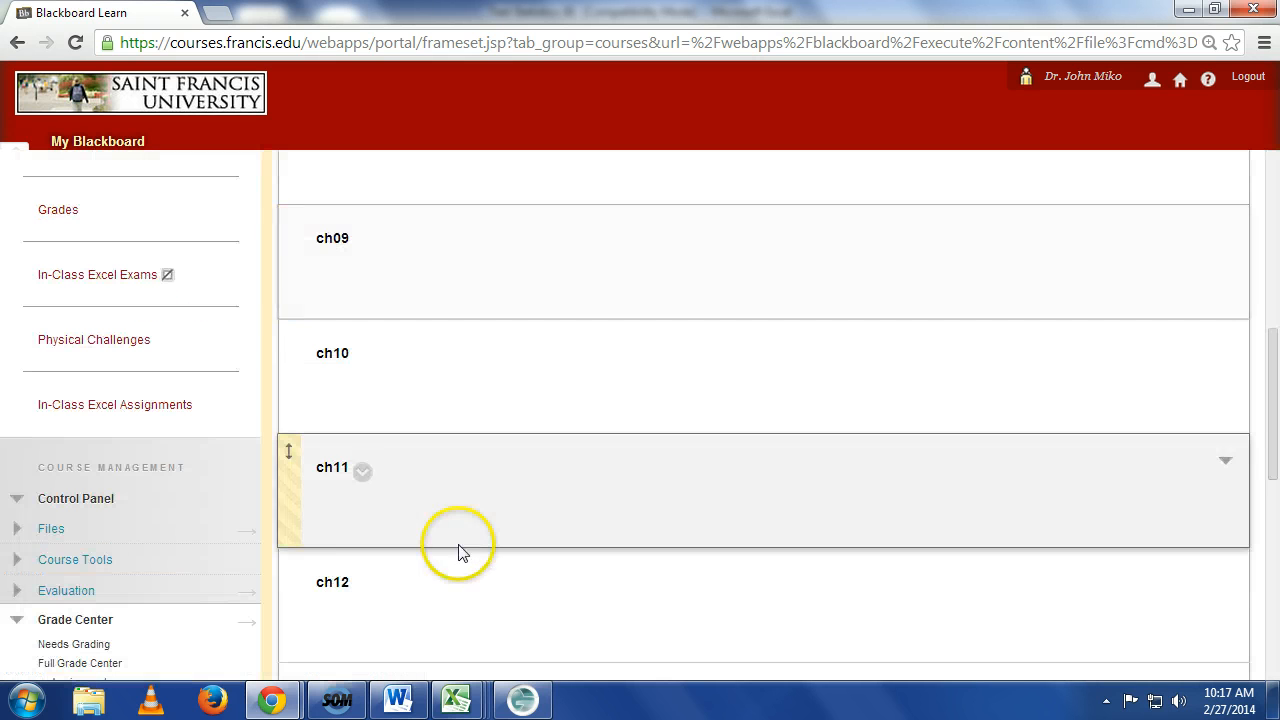
left_click(333, 353)
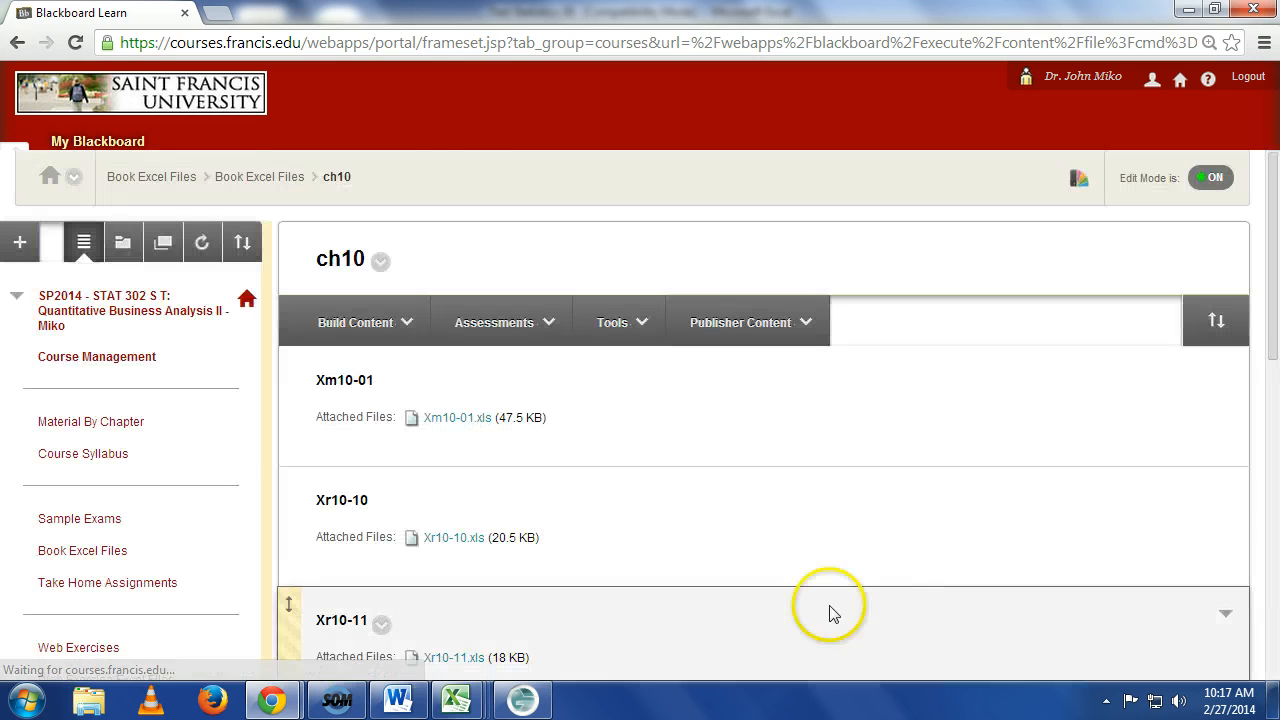
- Download Xr10-10.xls, open it in Excel and enable editing
scroll(760, 580, "down", 4)
scroll(577, 533, "up", 3)
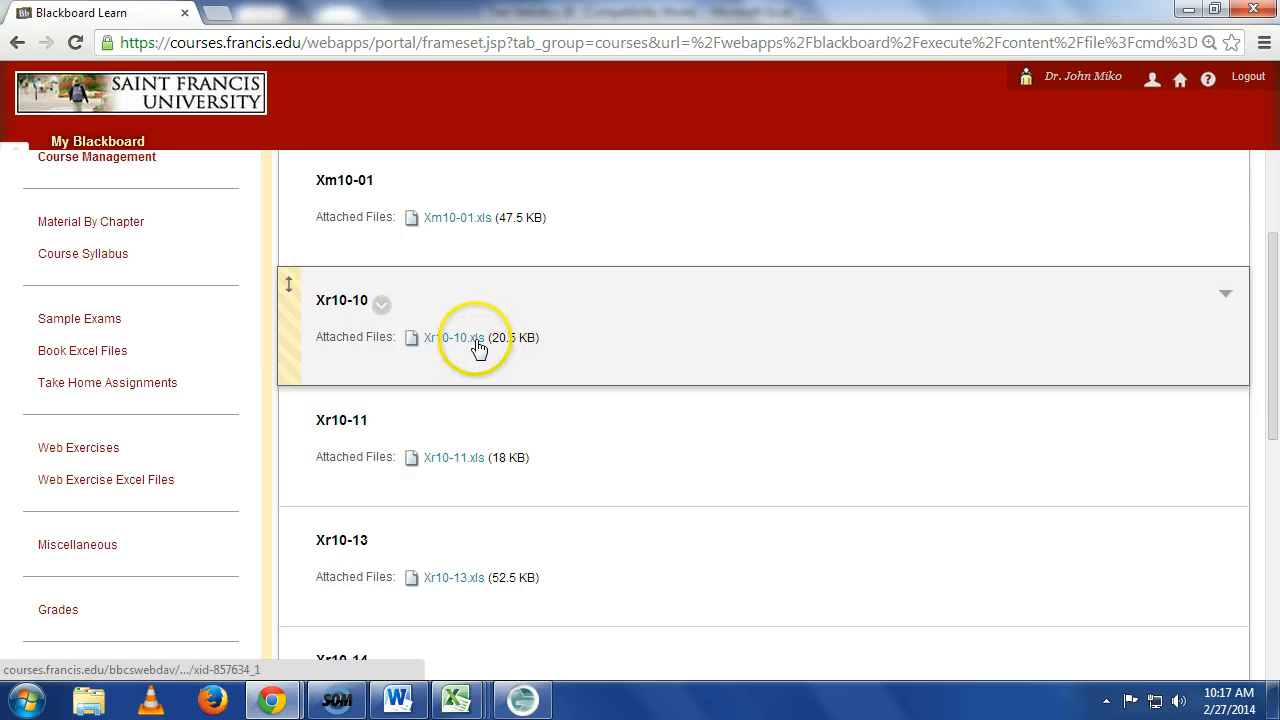
left_click(478, 340)
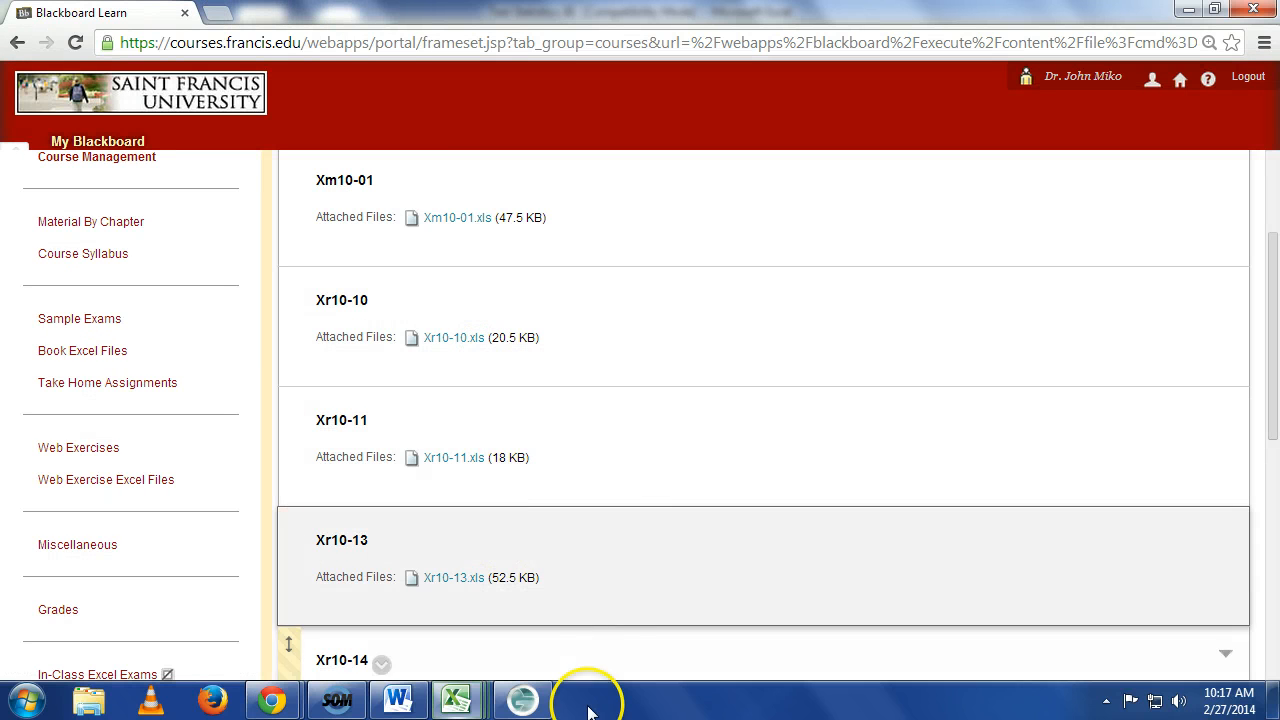
mouse_move(458, 700)
left_click(718, 578)
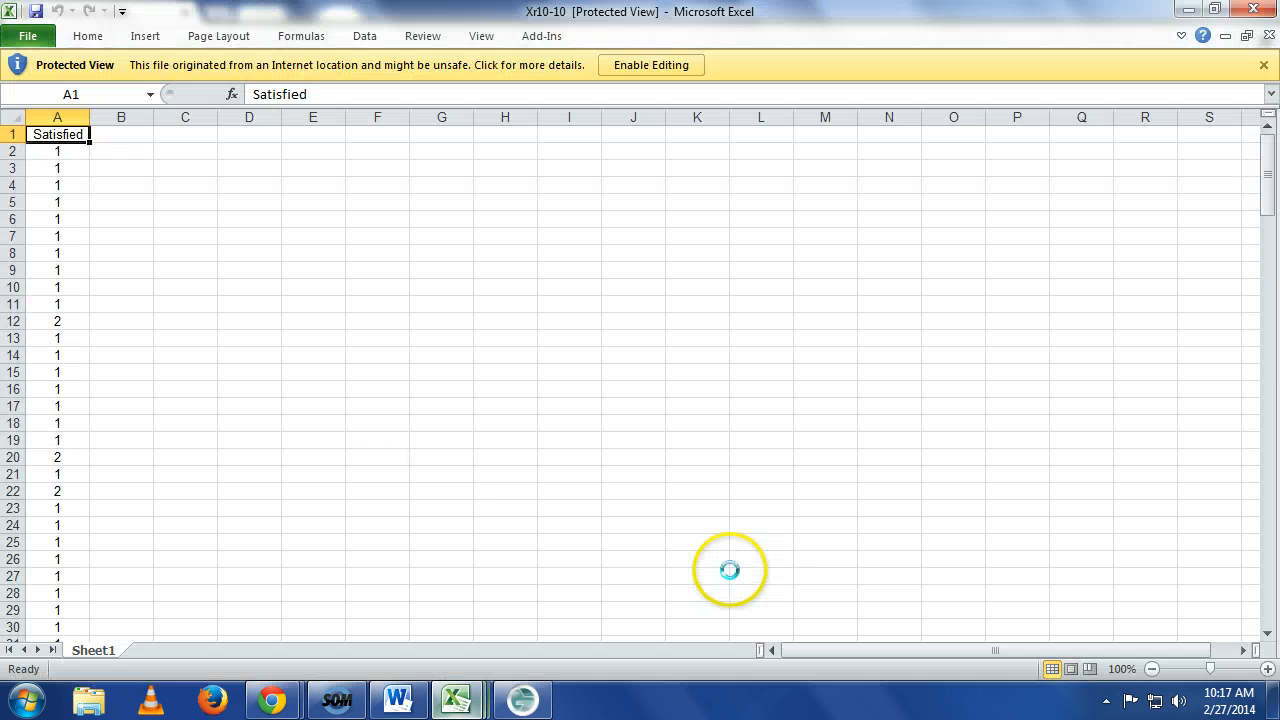
left_click(651, 65)
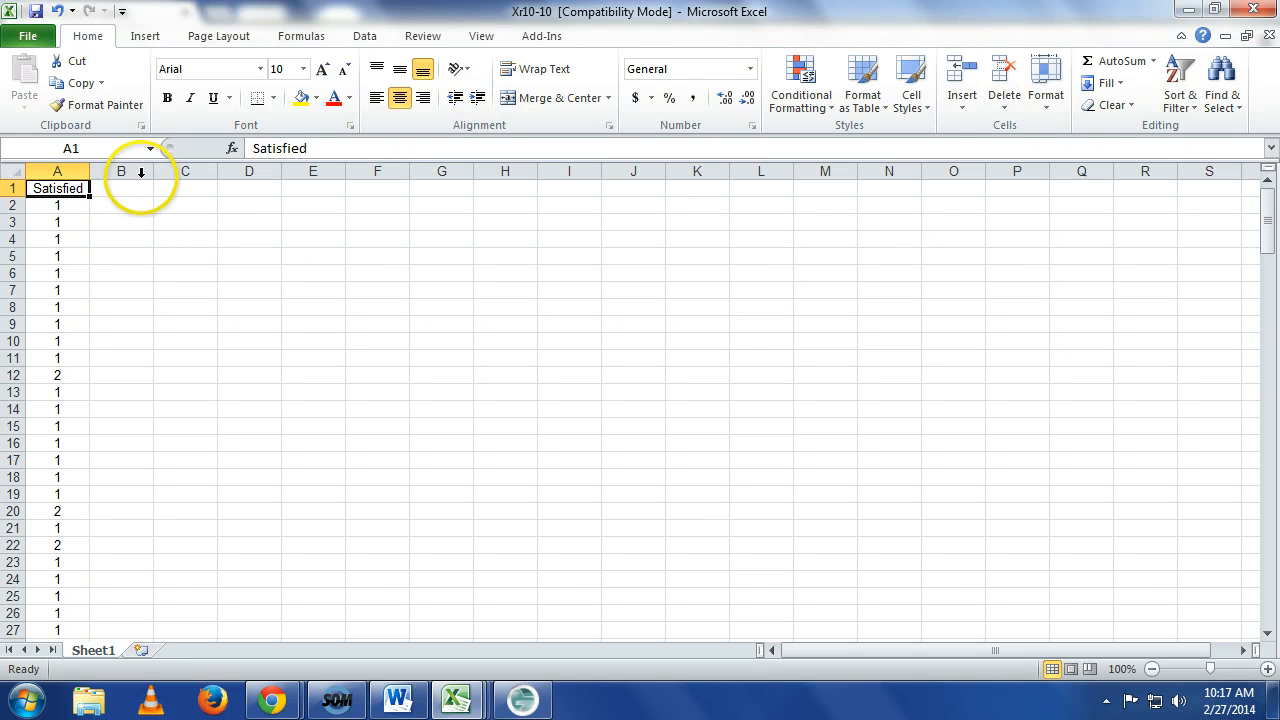
- Create a PivotTable from column A on a new worksheet, using Satisfied for both the row labels and the counted values
left_click(57, 172)
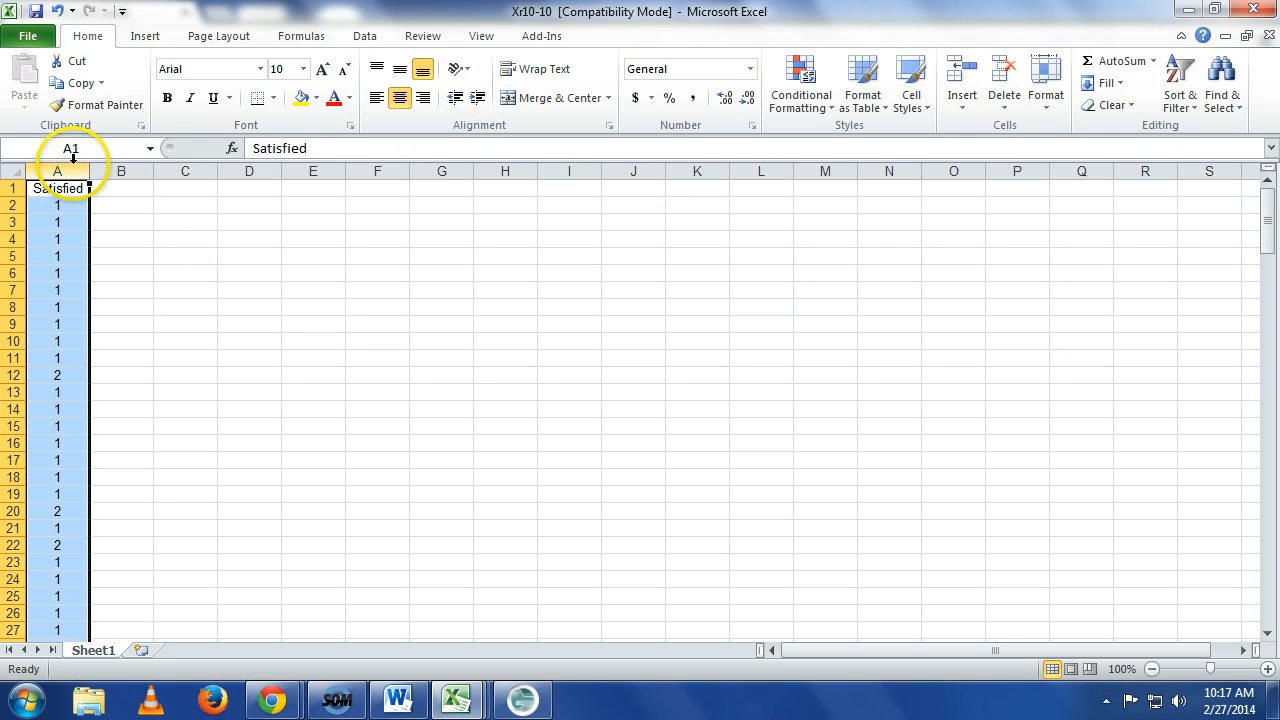
left_click(143, 38)
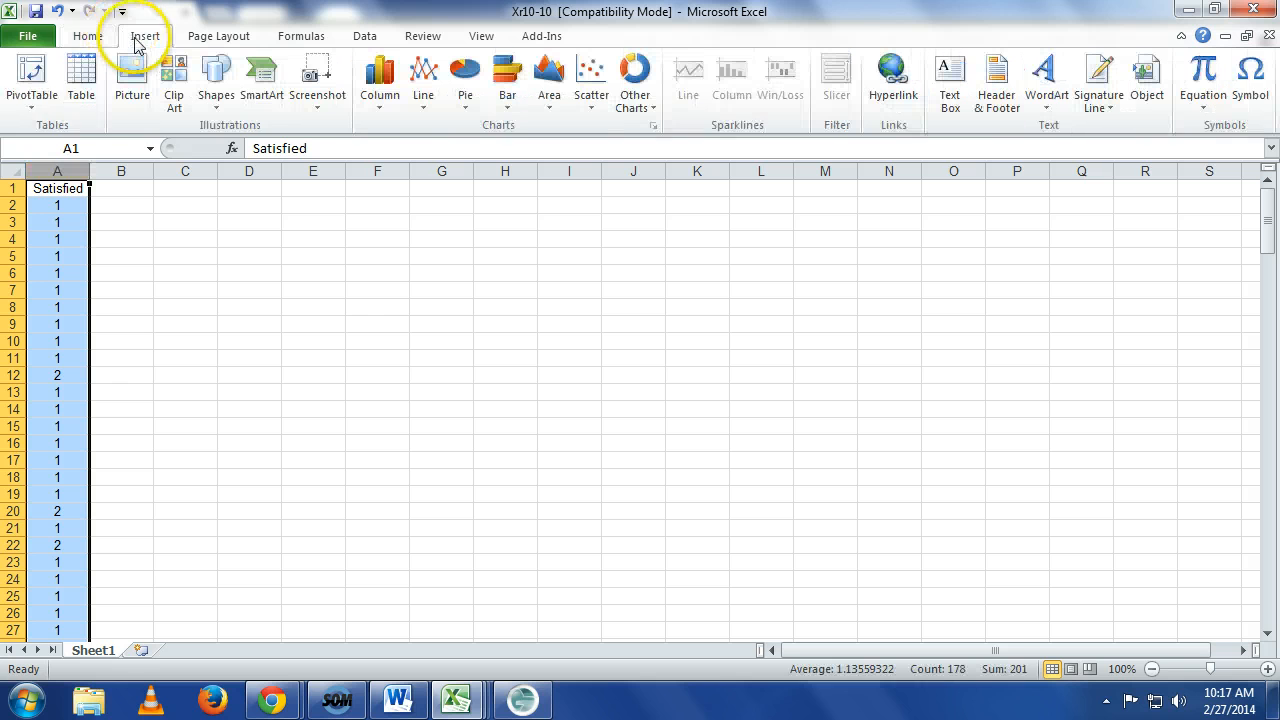
left_click(35, 96)
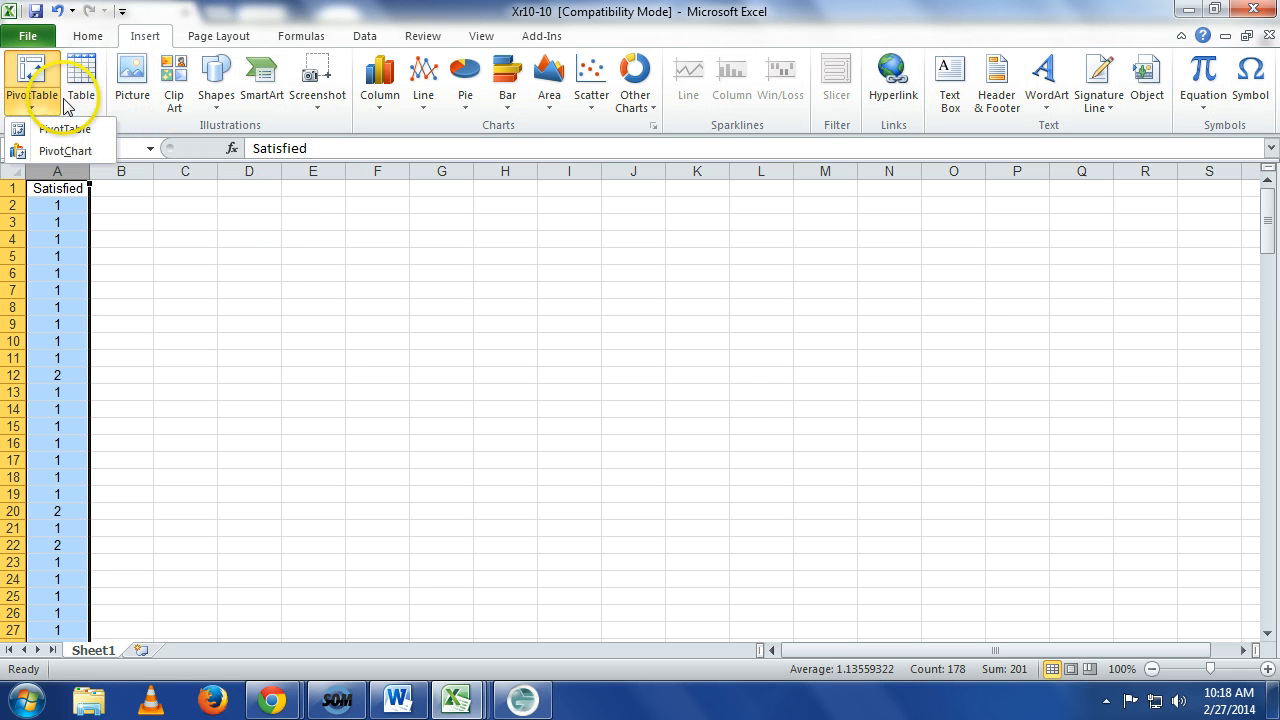
left_click(64, 129)
left_click(606, 592)
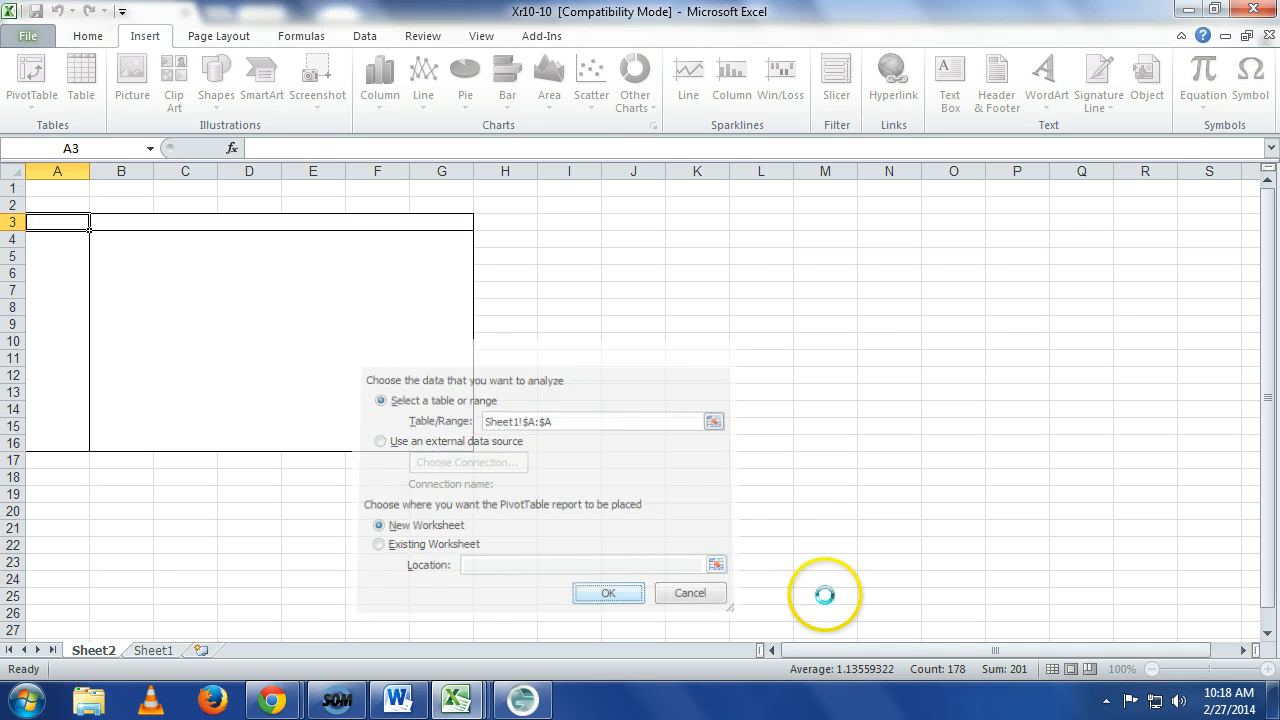
left_click_drag(1080, 232, 50, 330)
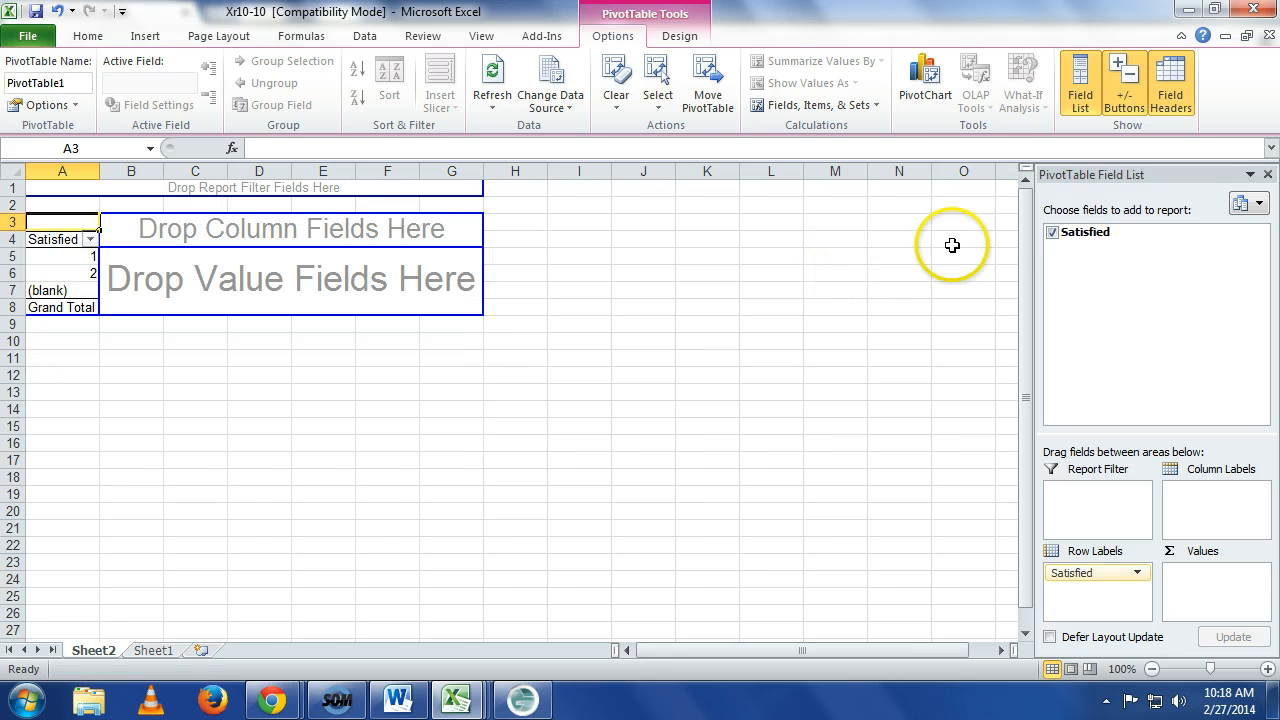
left_click_drag(408, 257, 309, 277)
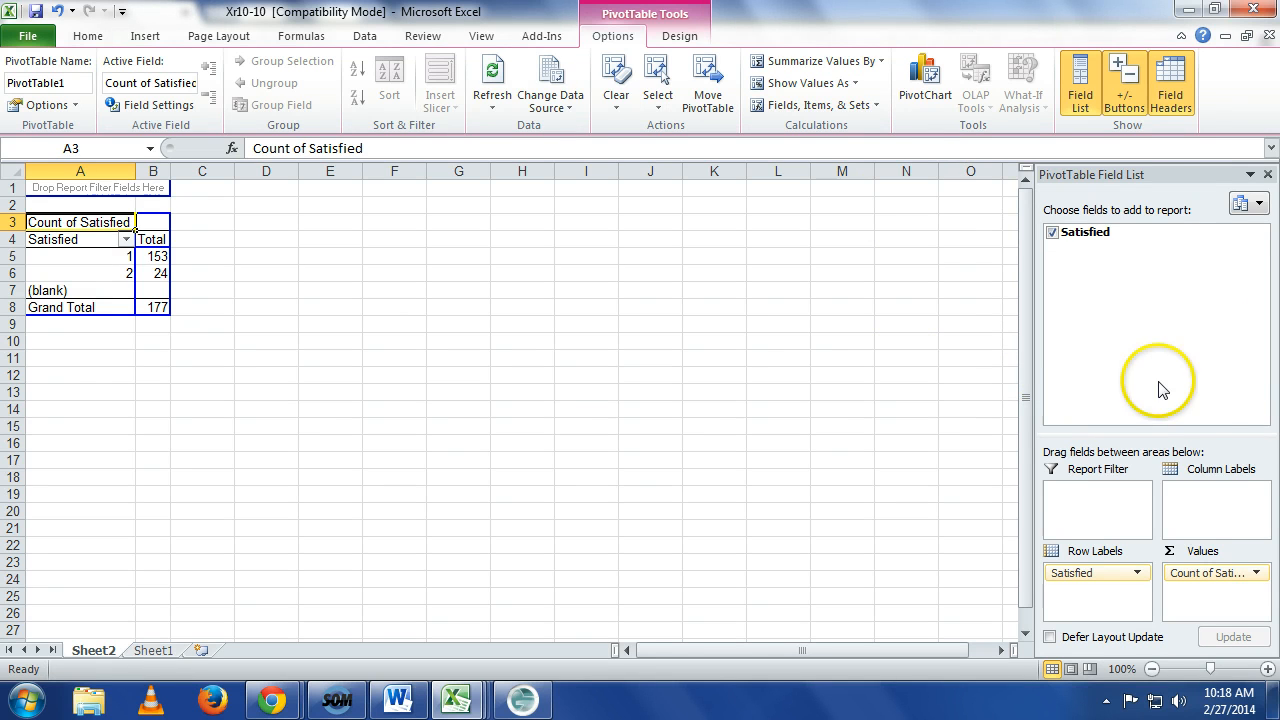
- Show the PivotTable's Count of Satisfied values as % of Grand Total
left_click(1250, 572)
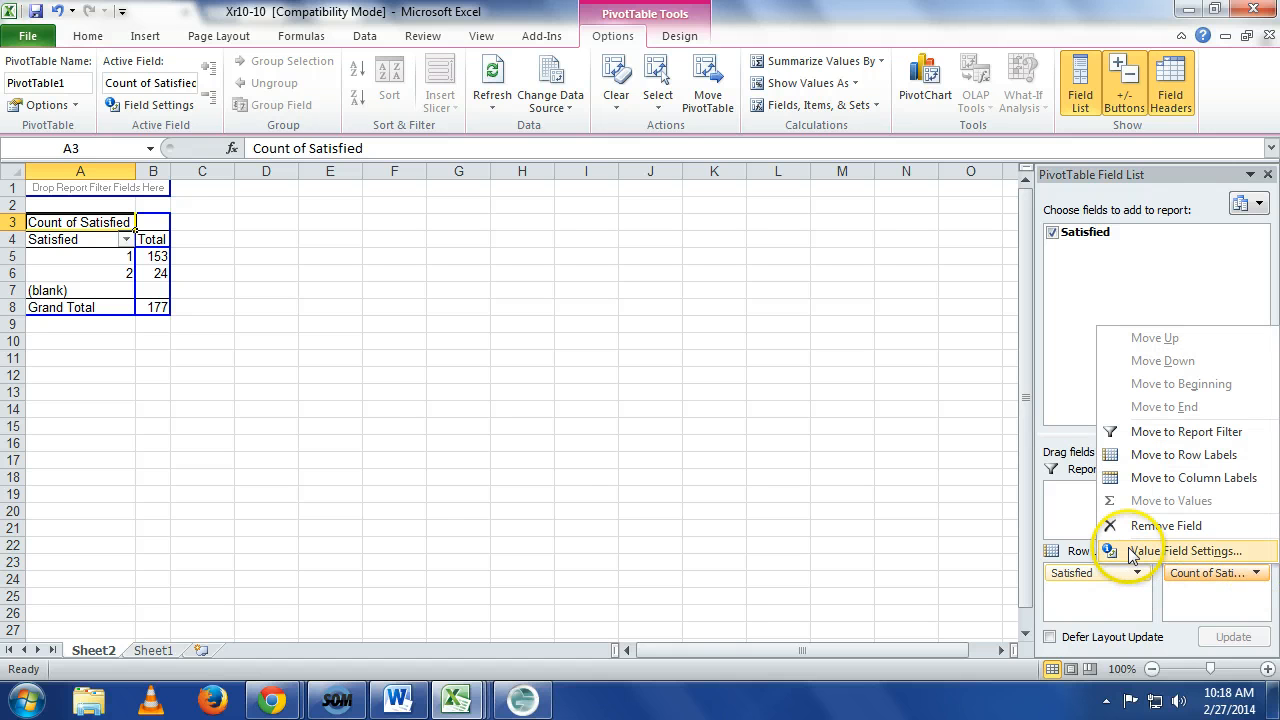
left_click(1130, 549)
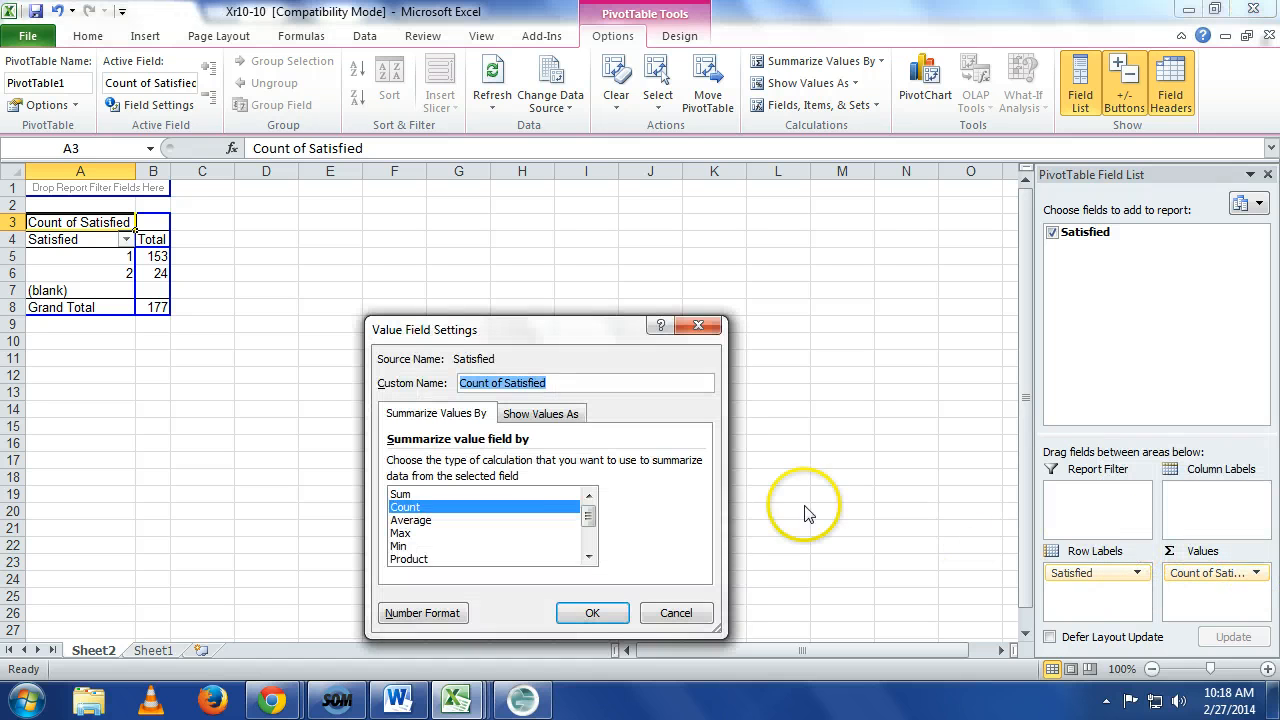
left_click(527, 418)
left_click(620, 464)
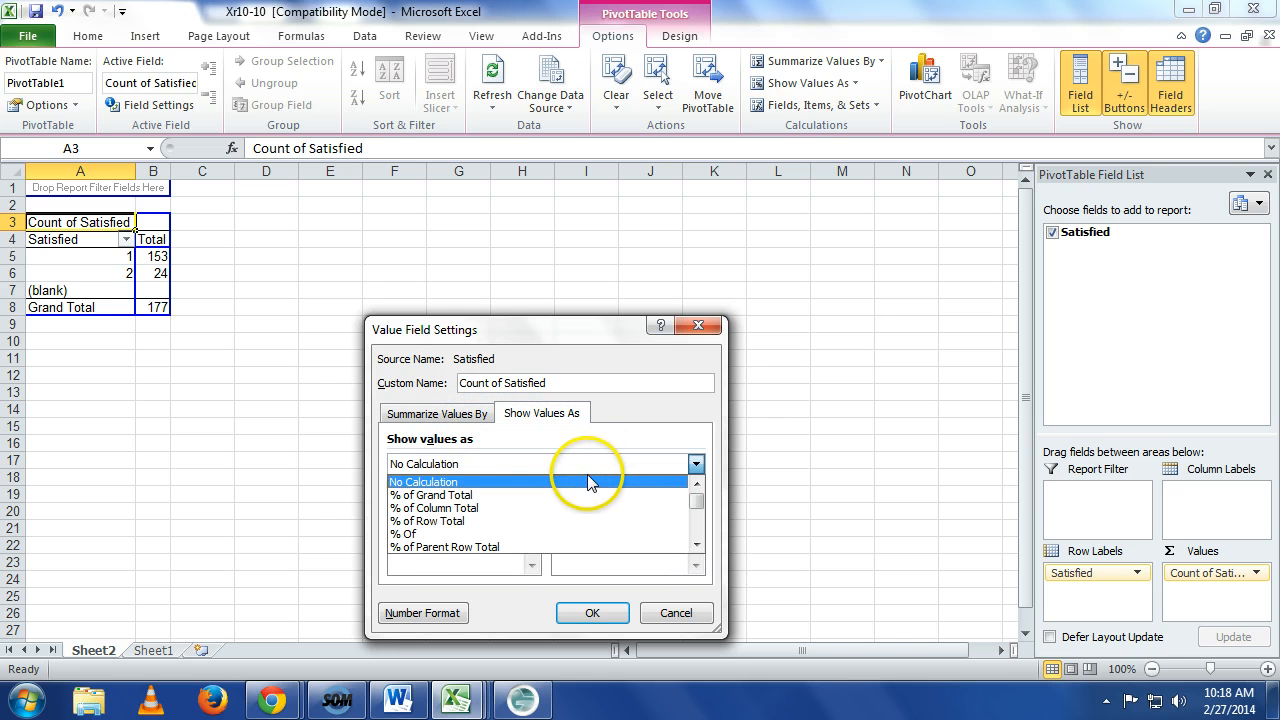
left_click(585, 496)
left_click(593, 612)
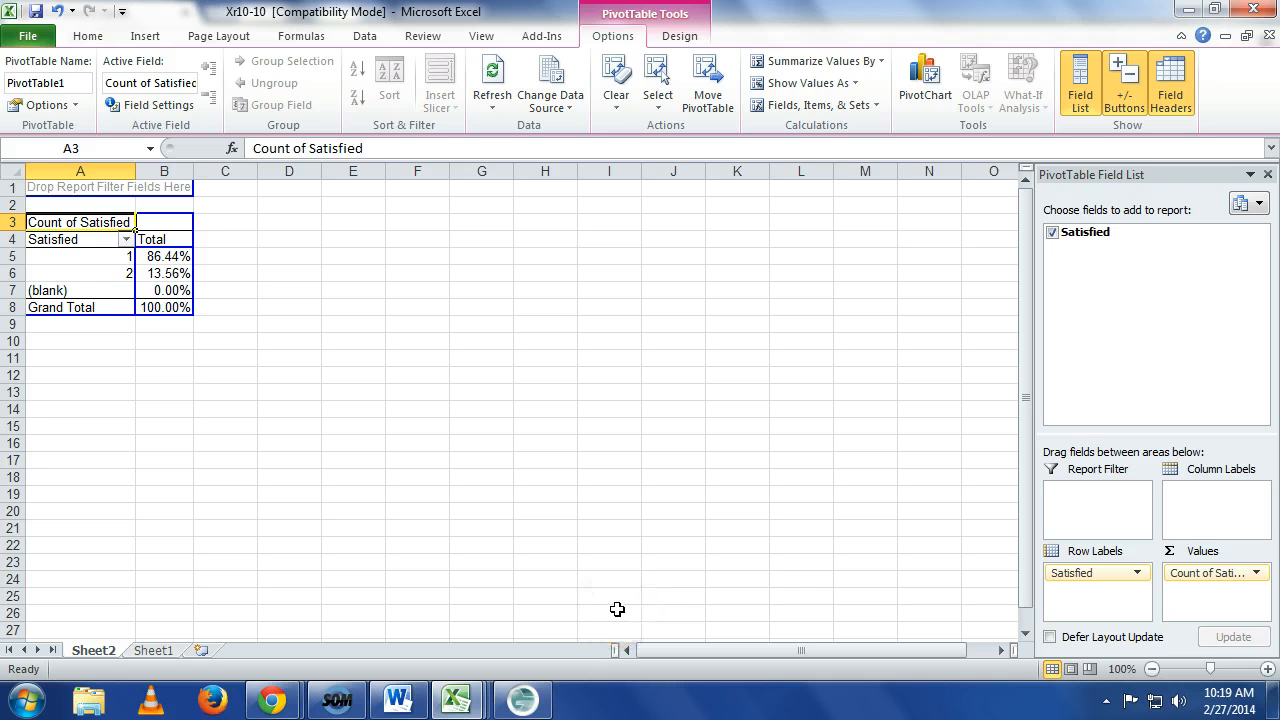
- Switch to the Test Statistics (8) workbook and set the proportion z-test's sample proportion in B3 to .8644
left_click(462, 702)
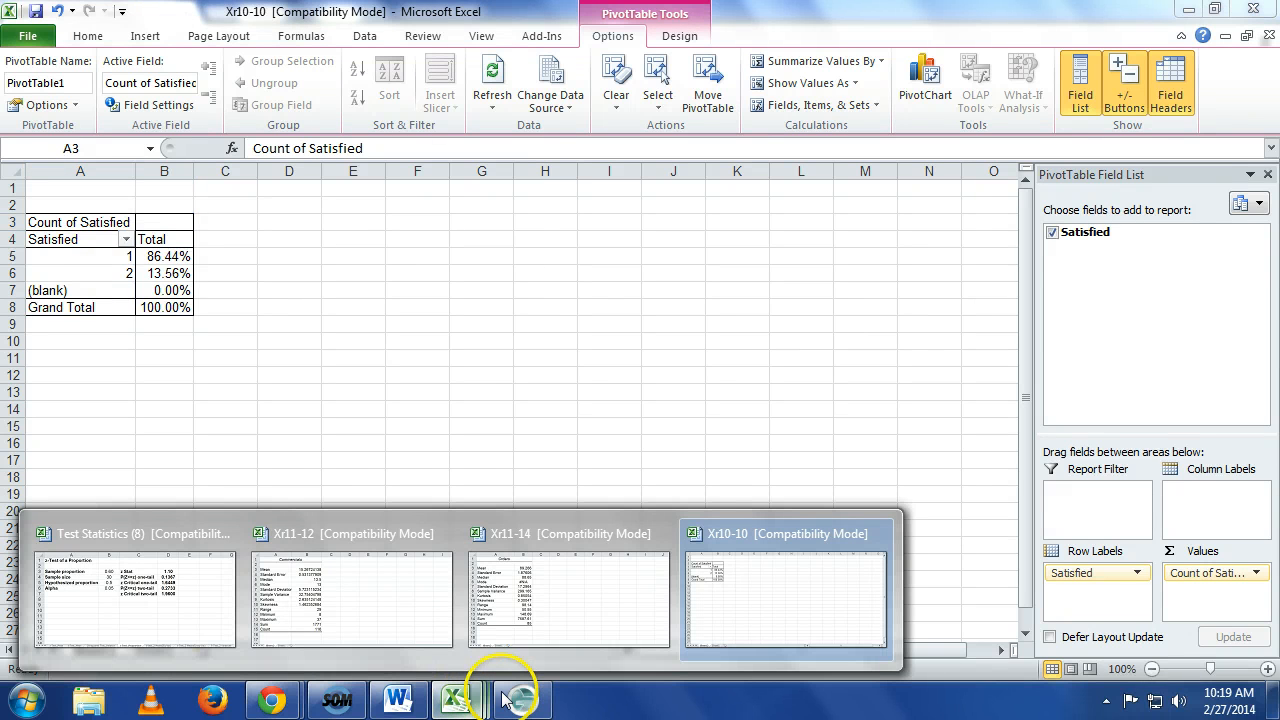
left_click(182, 607)
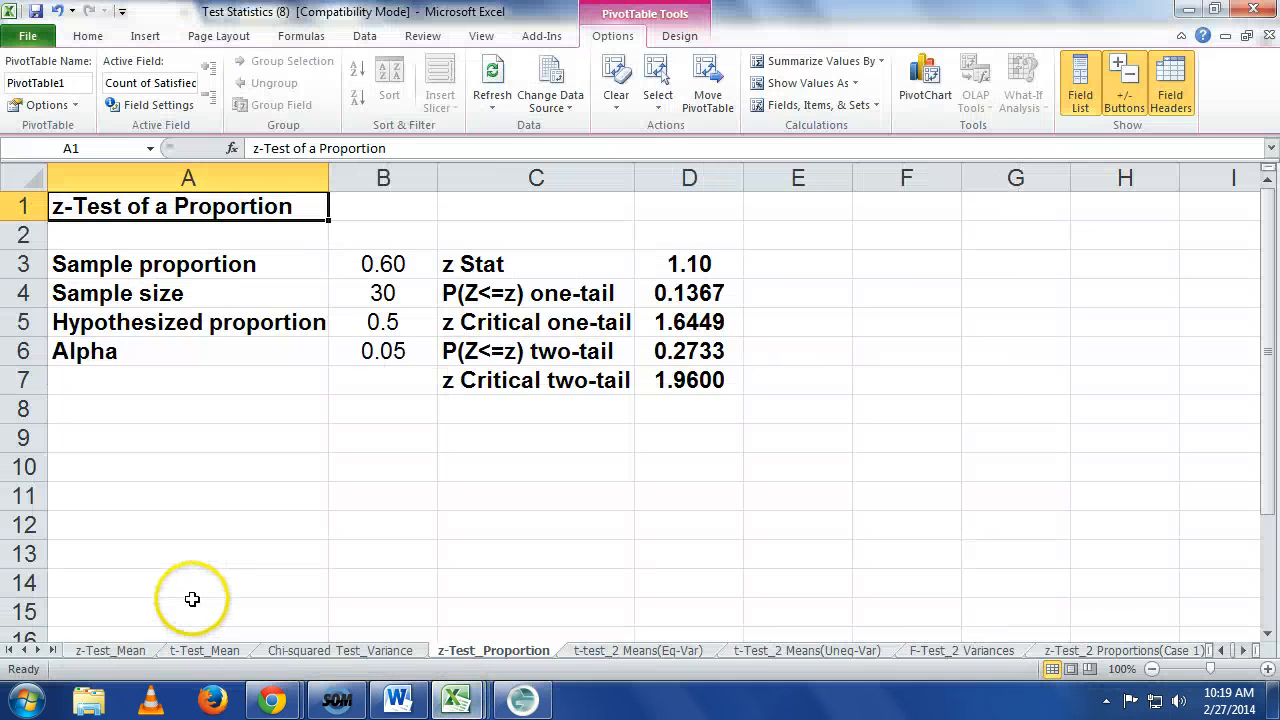
left_click(396, 268)
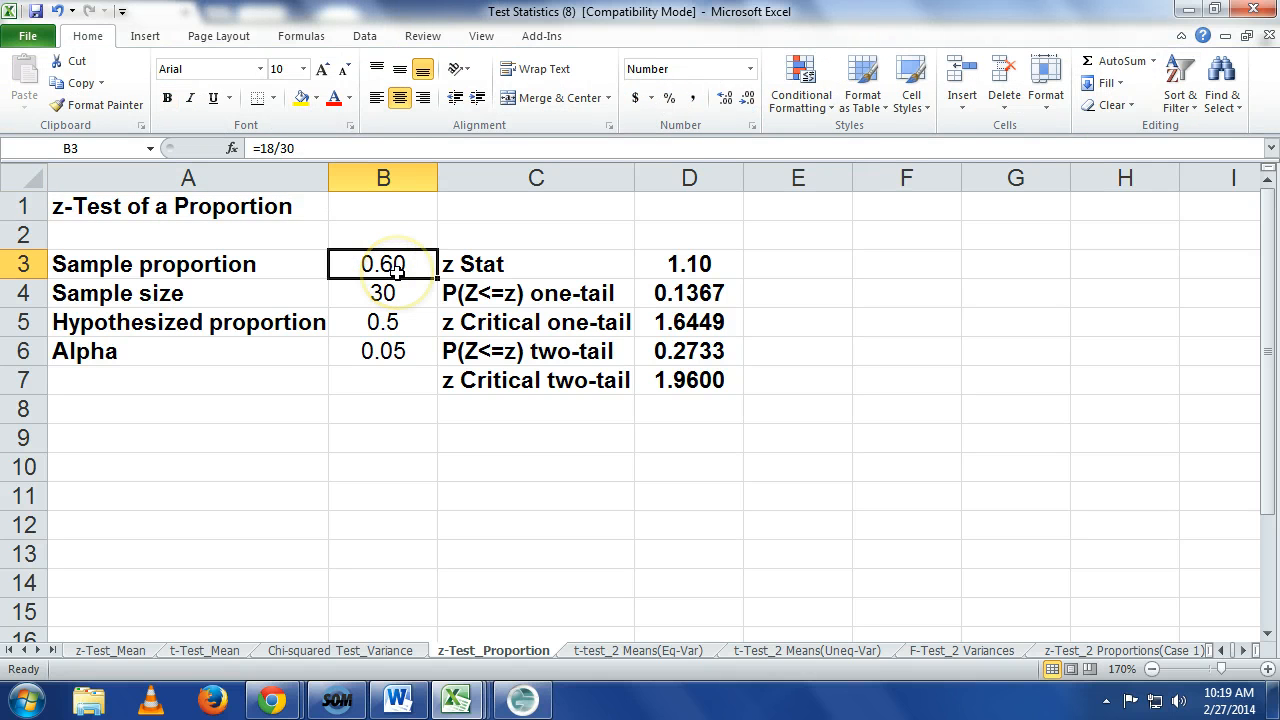
left_click(396, 268)
type(".8644")
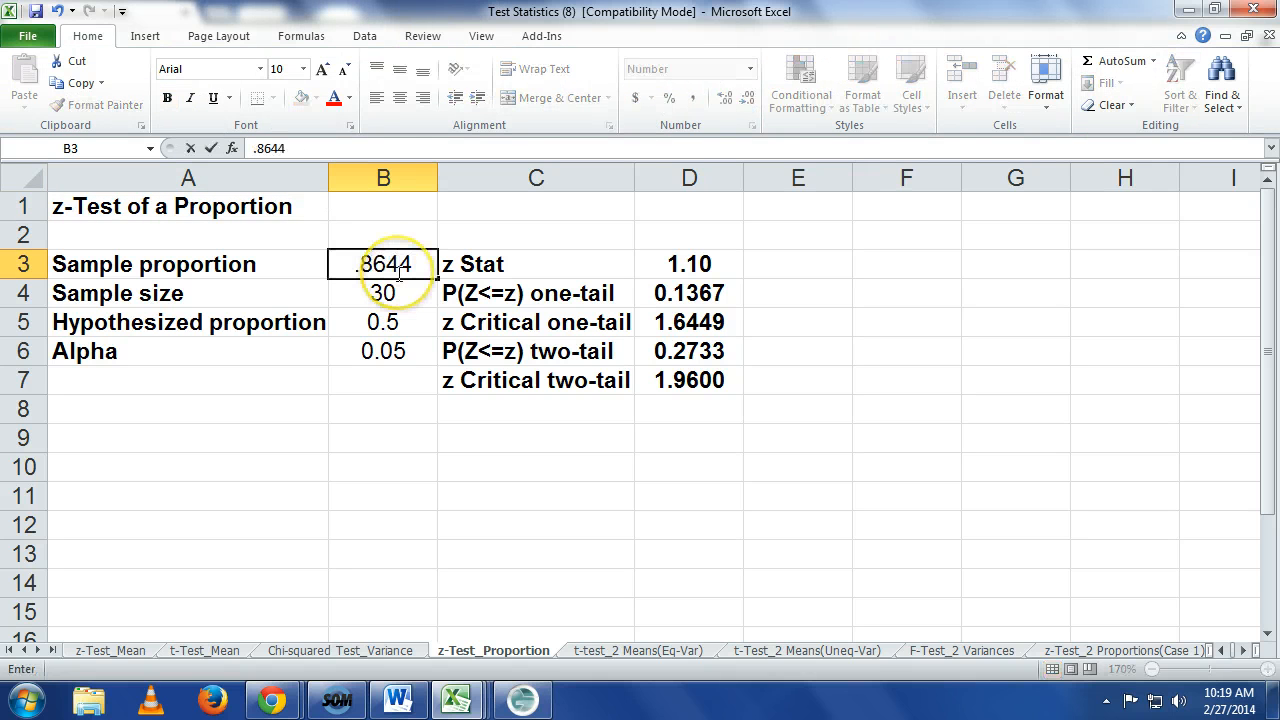
key("Return")
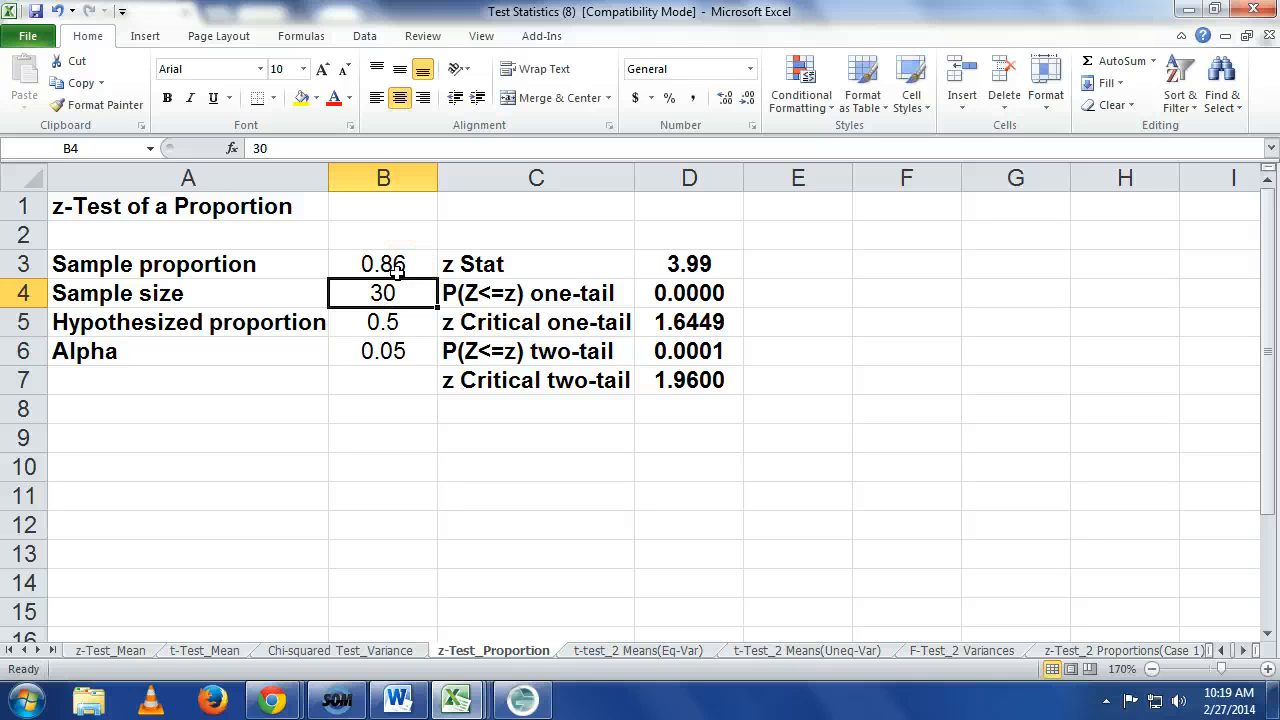
- Set the proportion z-test's sample size in B4 to 177 and its hypothesized proportion in B5 to .9
type("177")
key("Return")
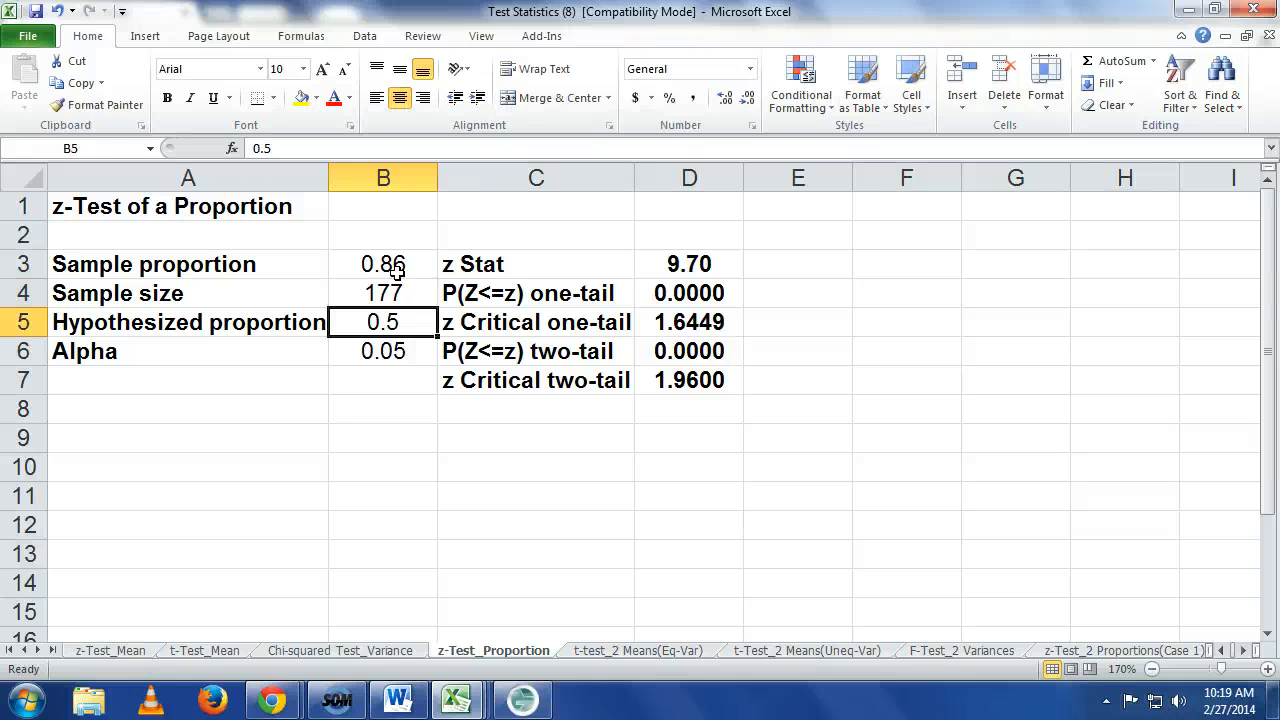
type(".9")
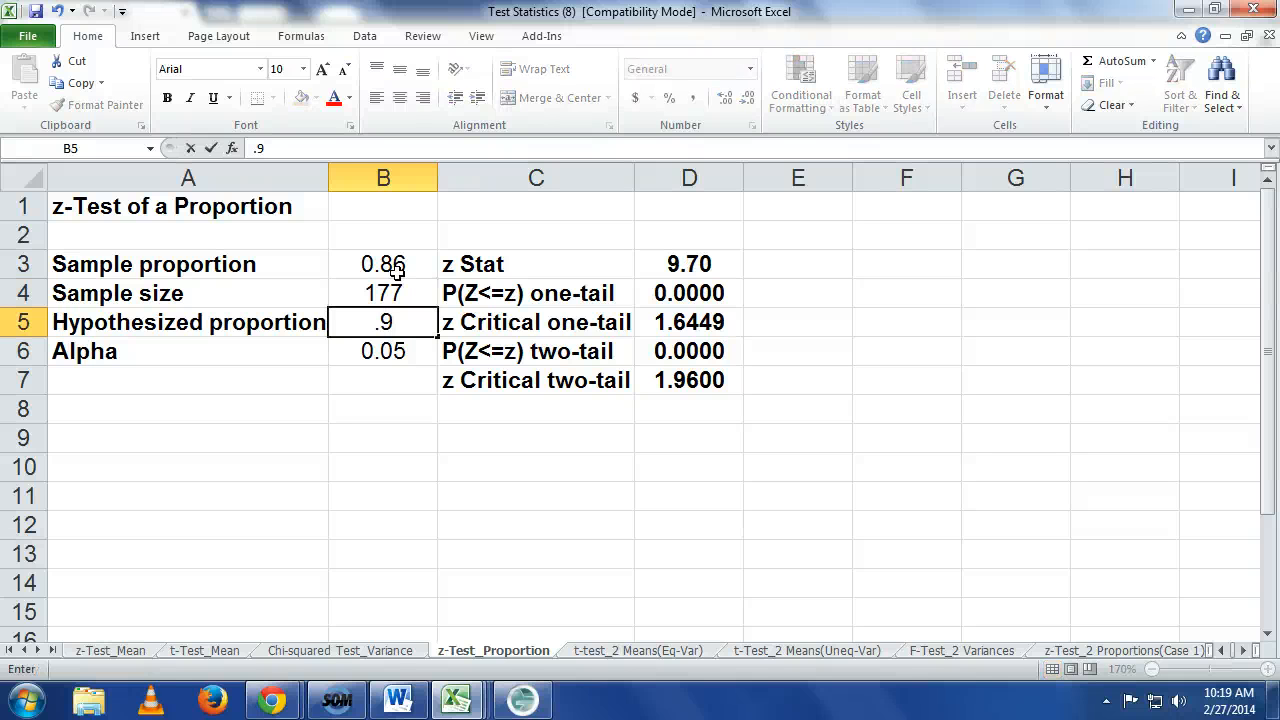
key("Return")
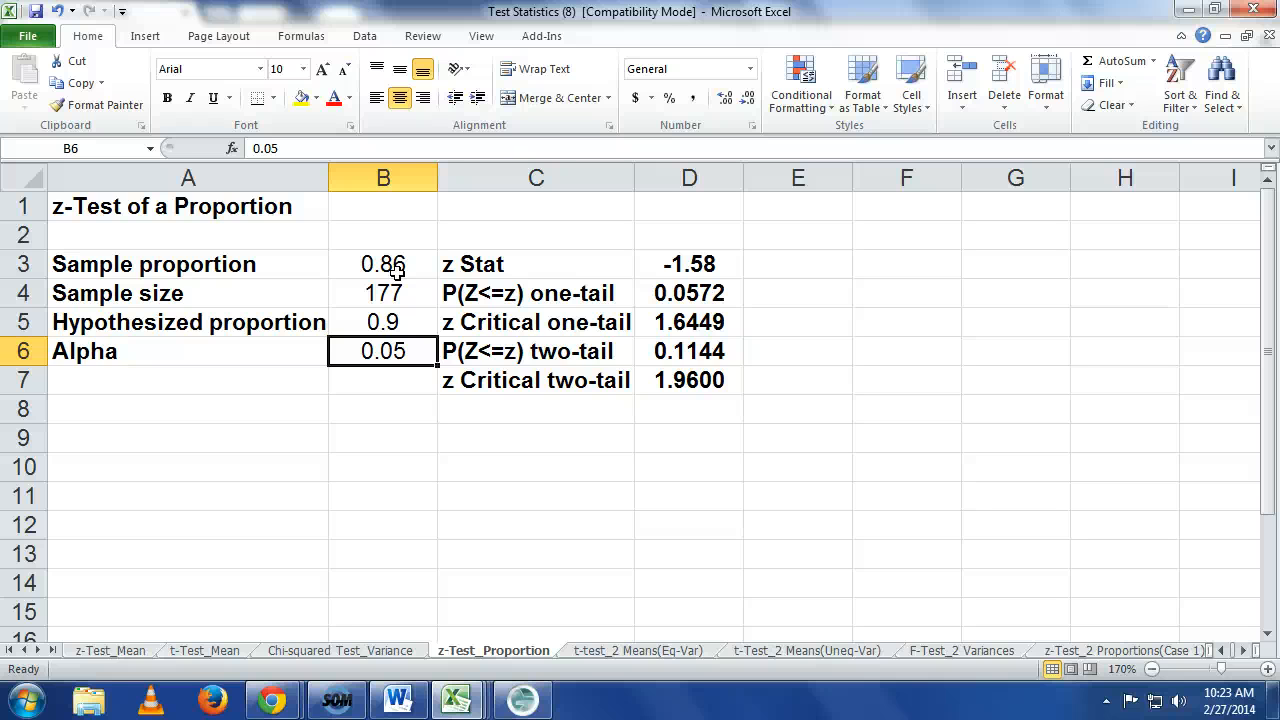
- Download Xr10-11.xls from the Blackboard page in Chrome, switch to it in Excel and enable editing
left_click(265, 692)
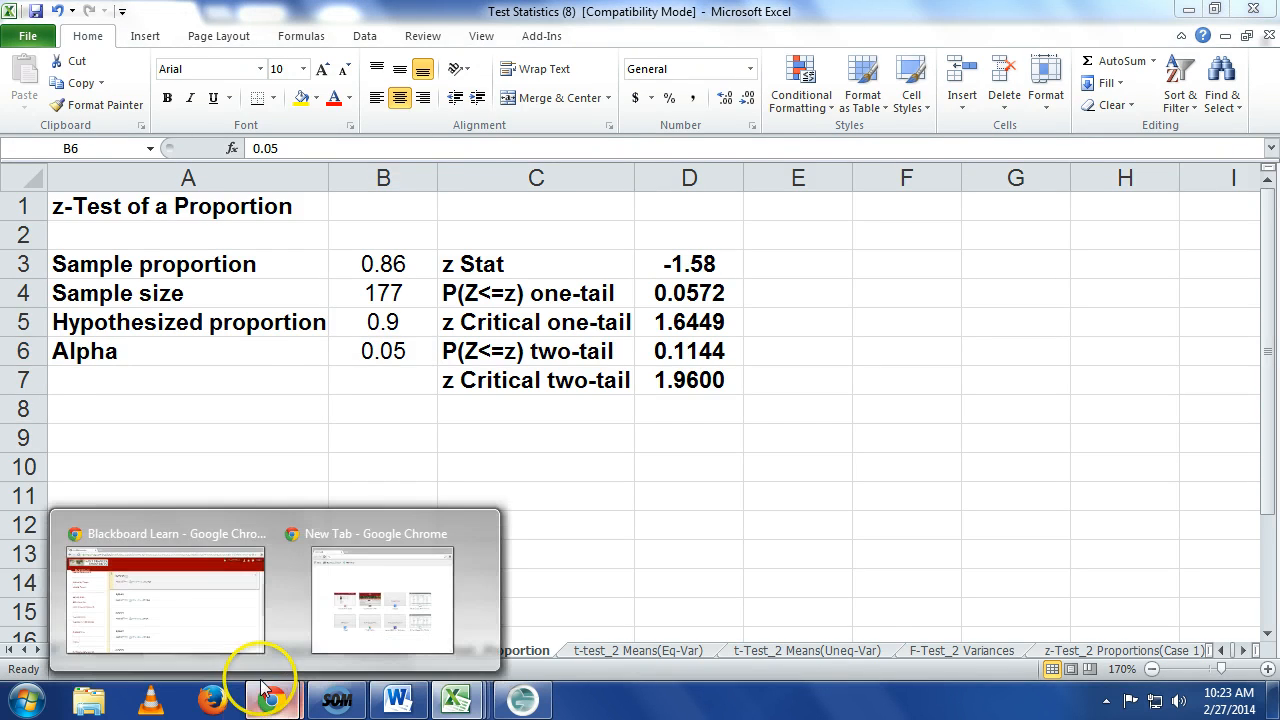
left_click(214, 555)
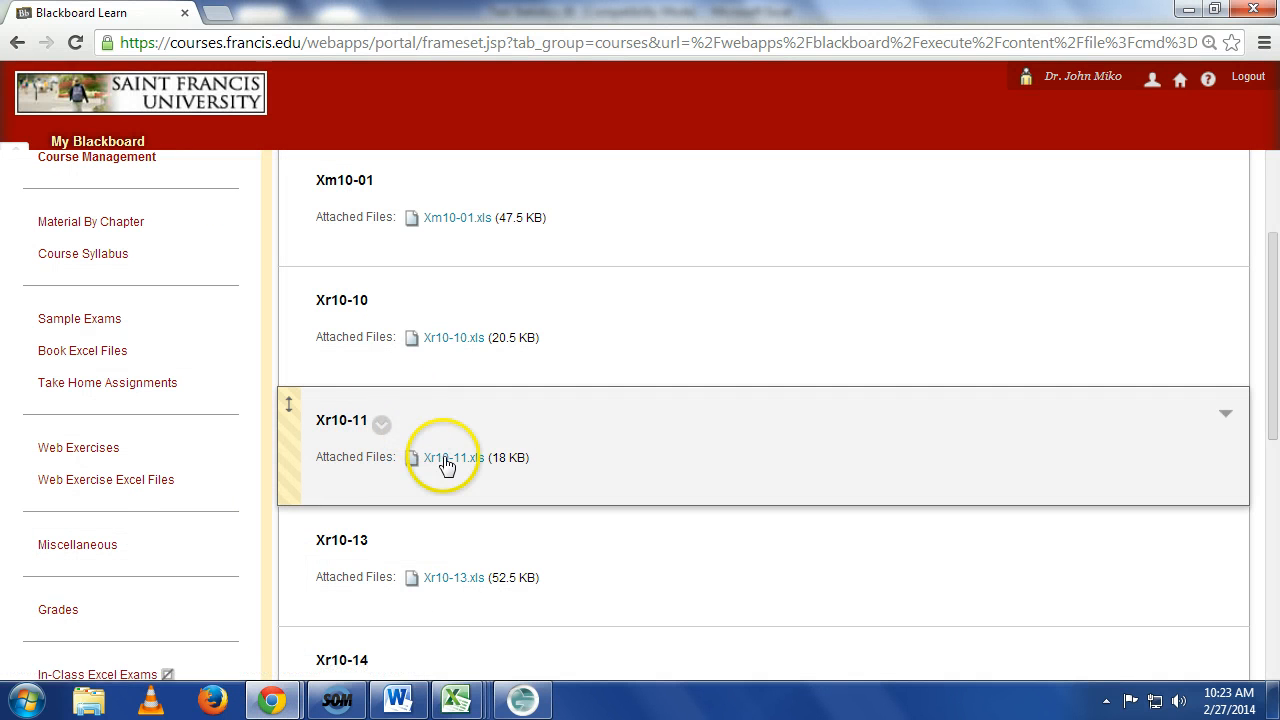
left_click(447, 464)
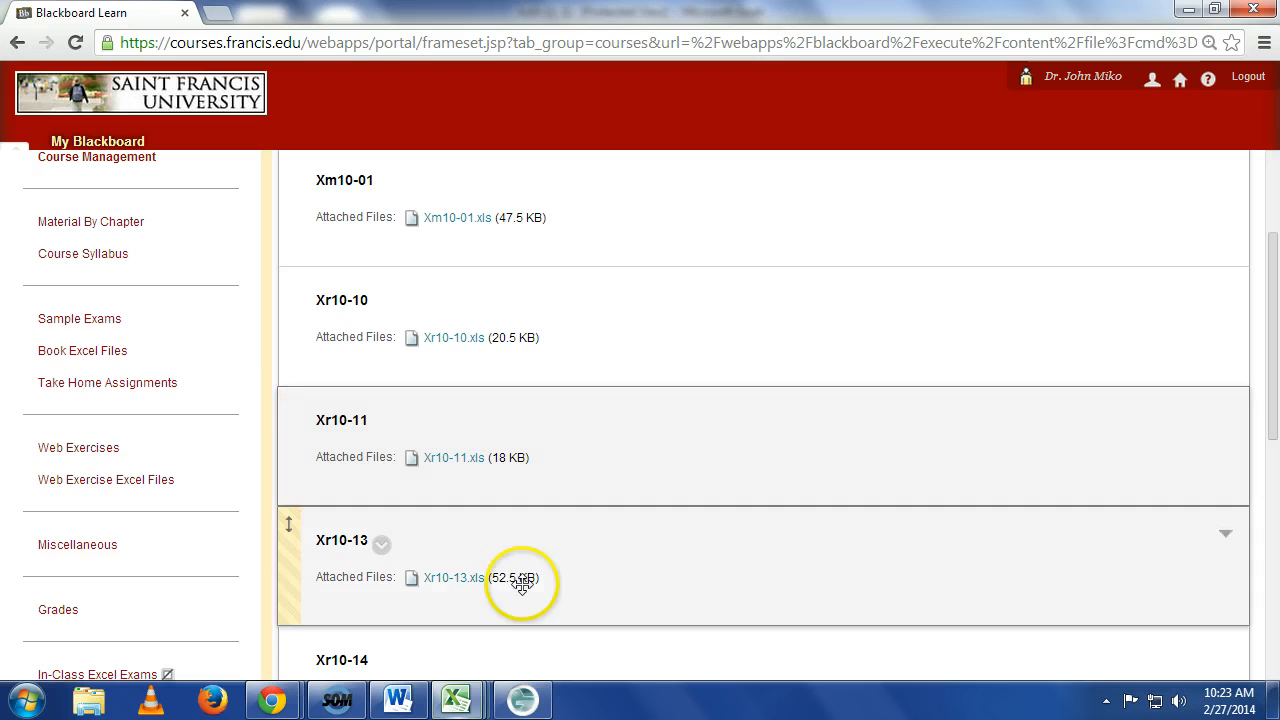
mouse_move(460, 694)
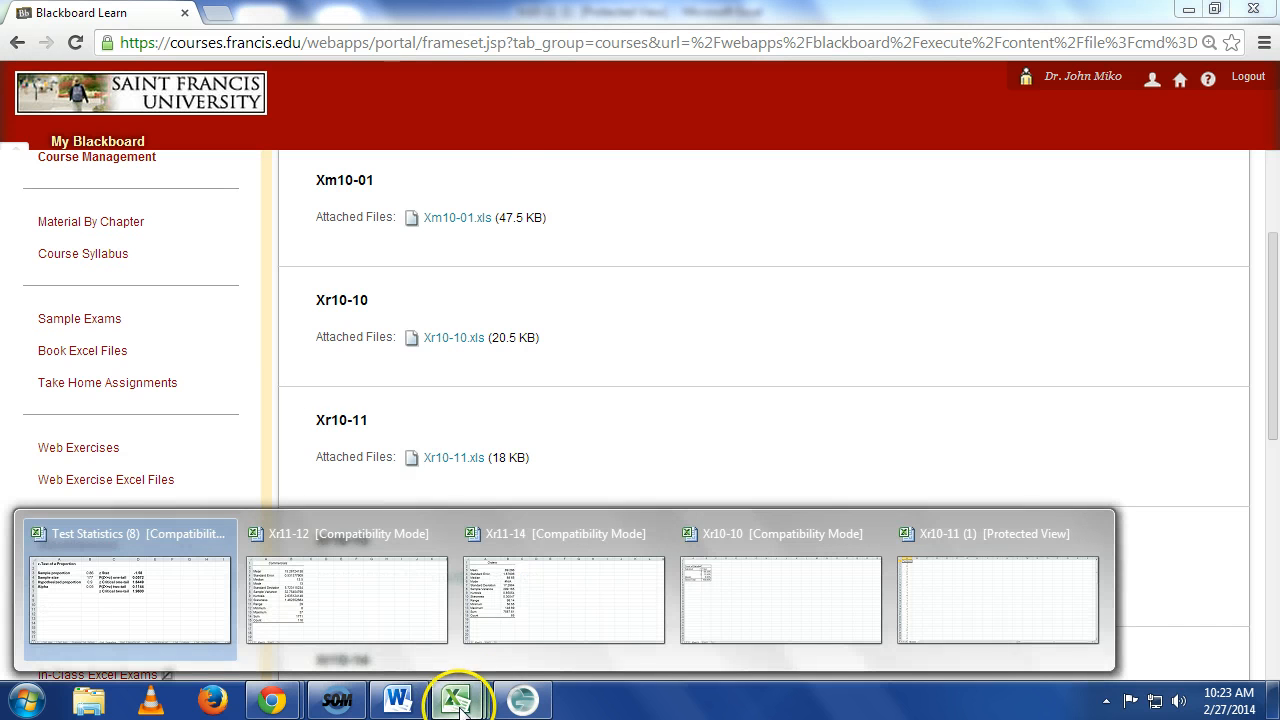
left_click(905, 600)
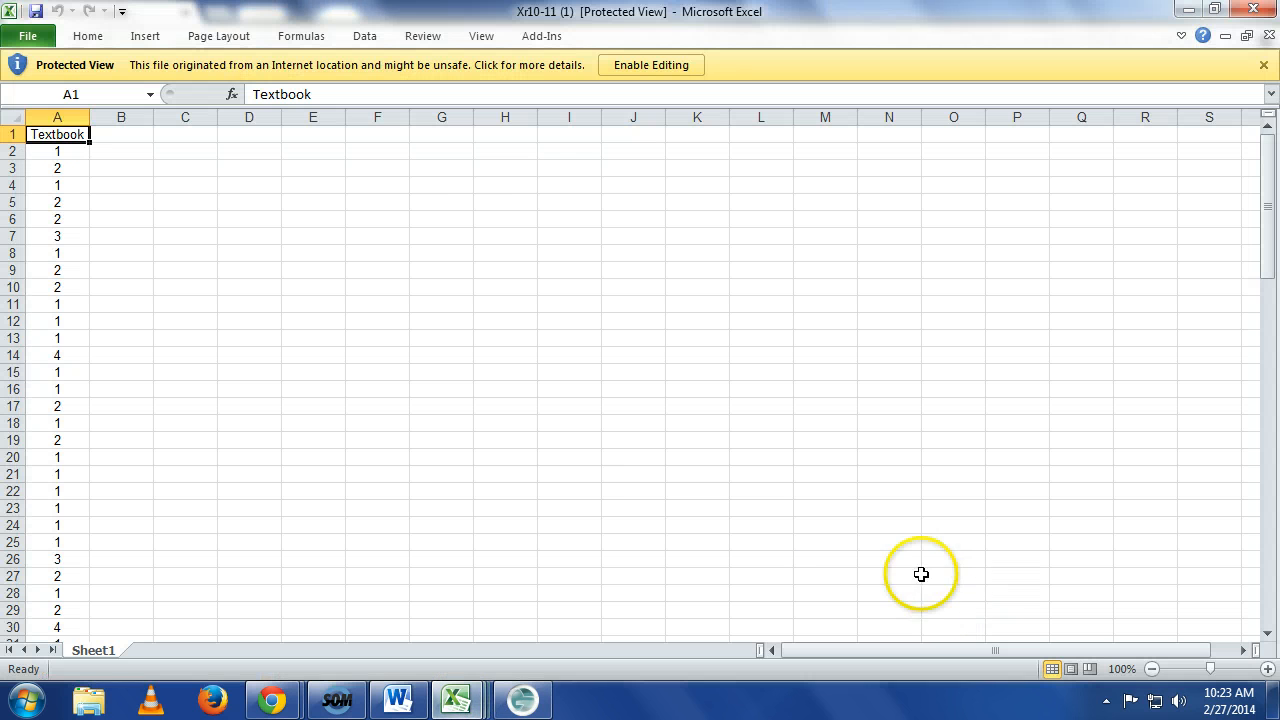
left_click(648, 72)
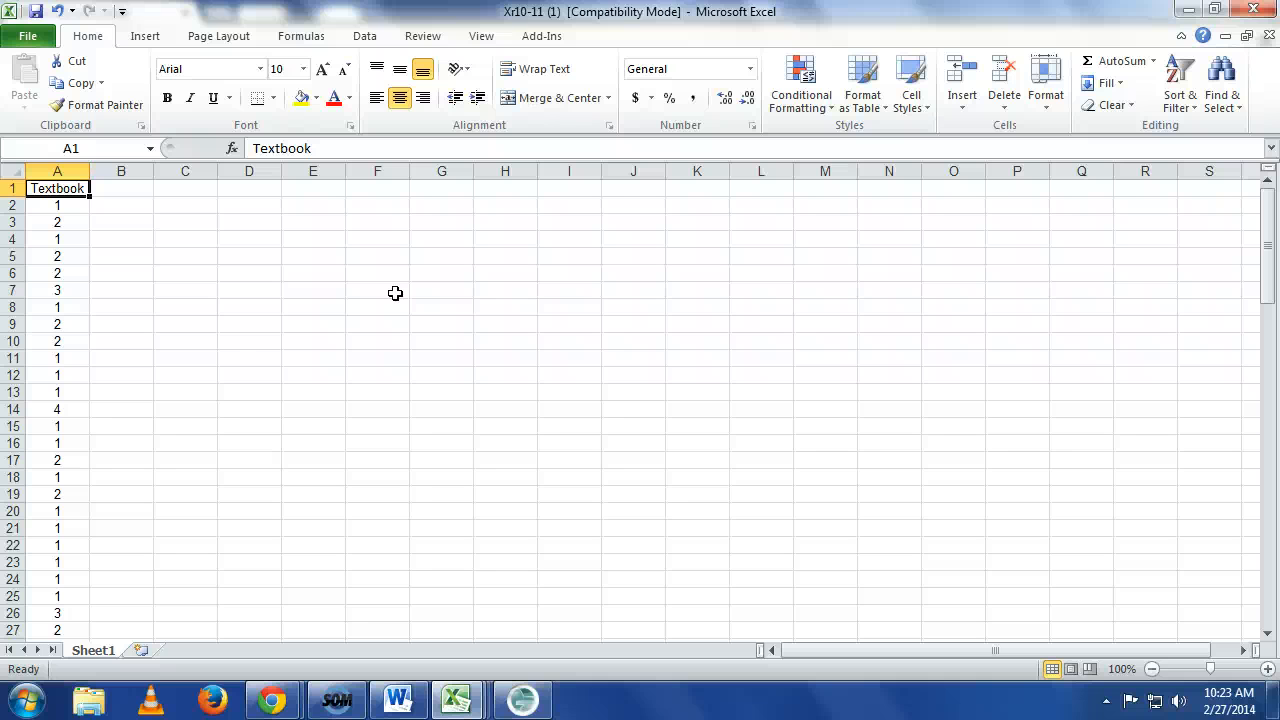
- Count the Textbook responses equal to 1 by entering =countif(a2:a101,1) in B2
left_click(1267, 669)
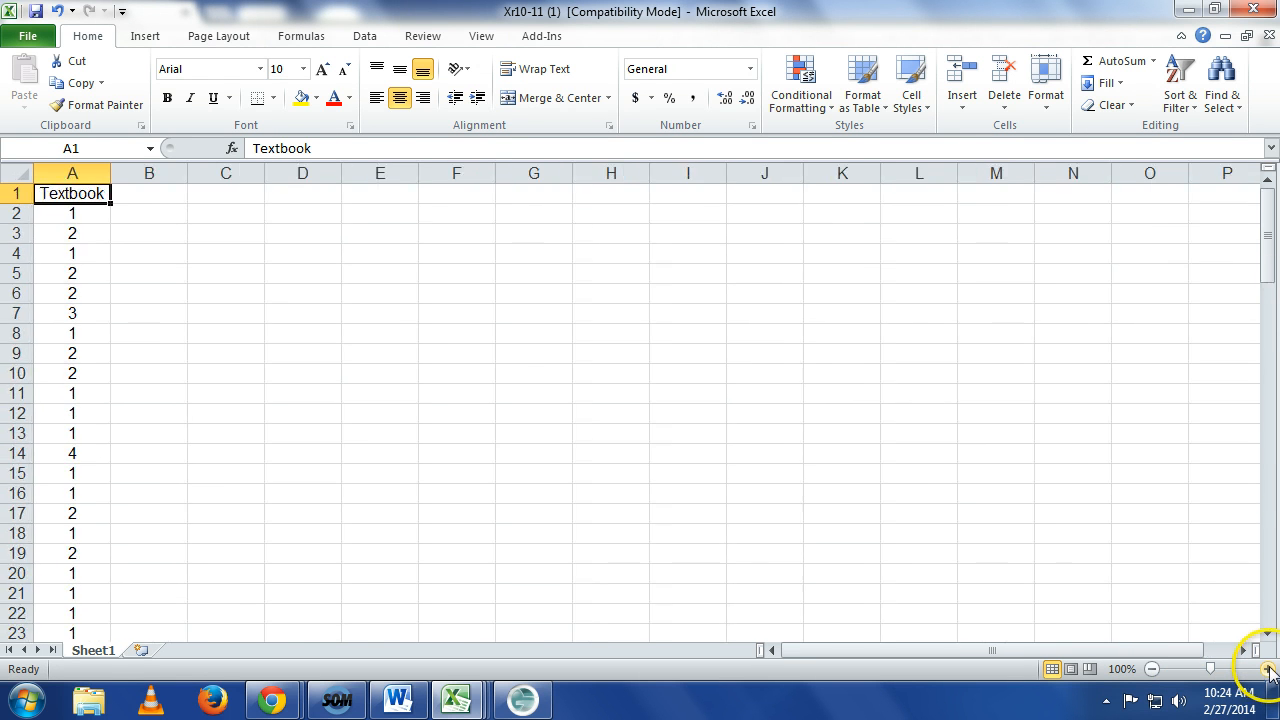
left_click(1267, 669)
left_click(1267, 669)
left_click(1267, 669)
left_click(1267, 669)
left_click(1267, 669)
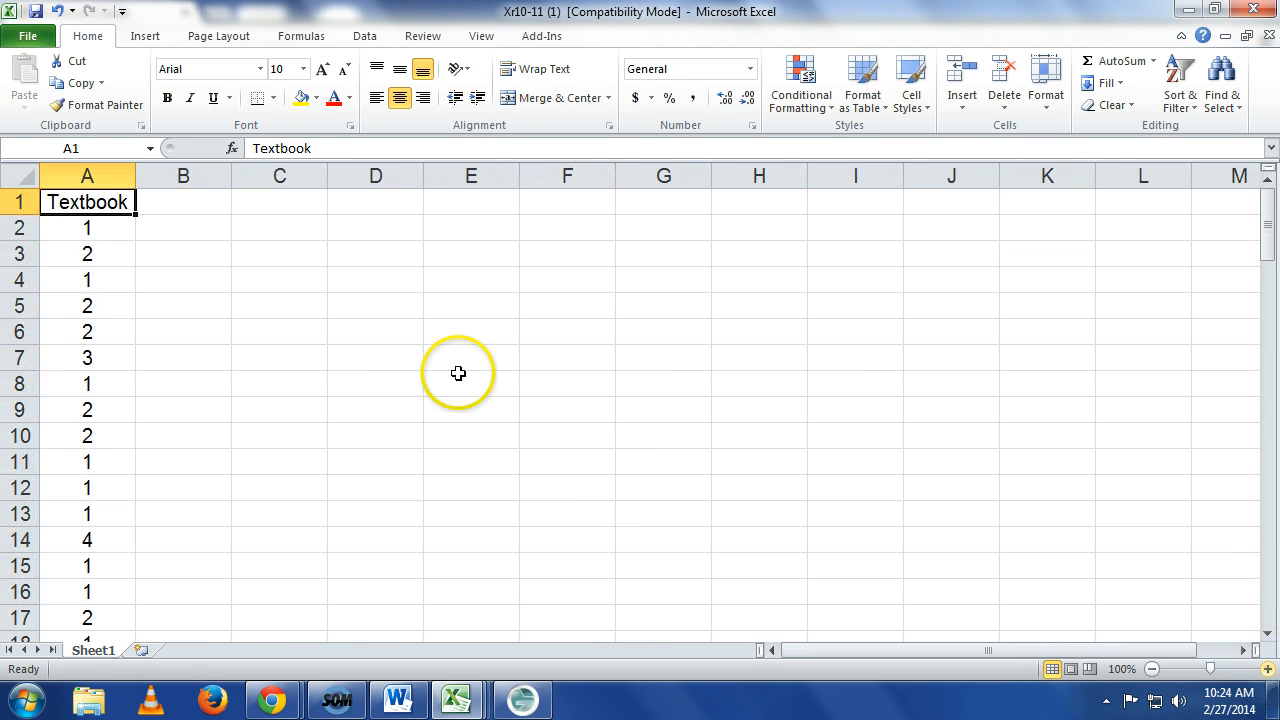
left_click(213, 220)
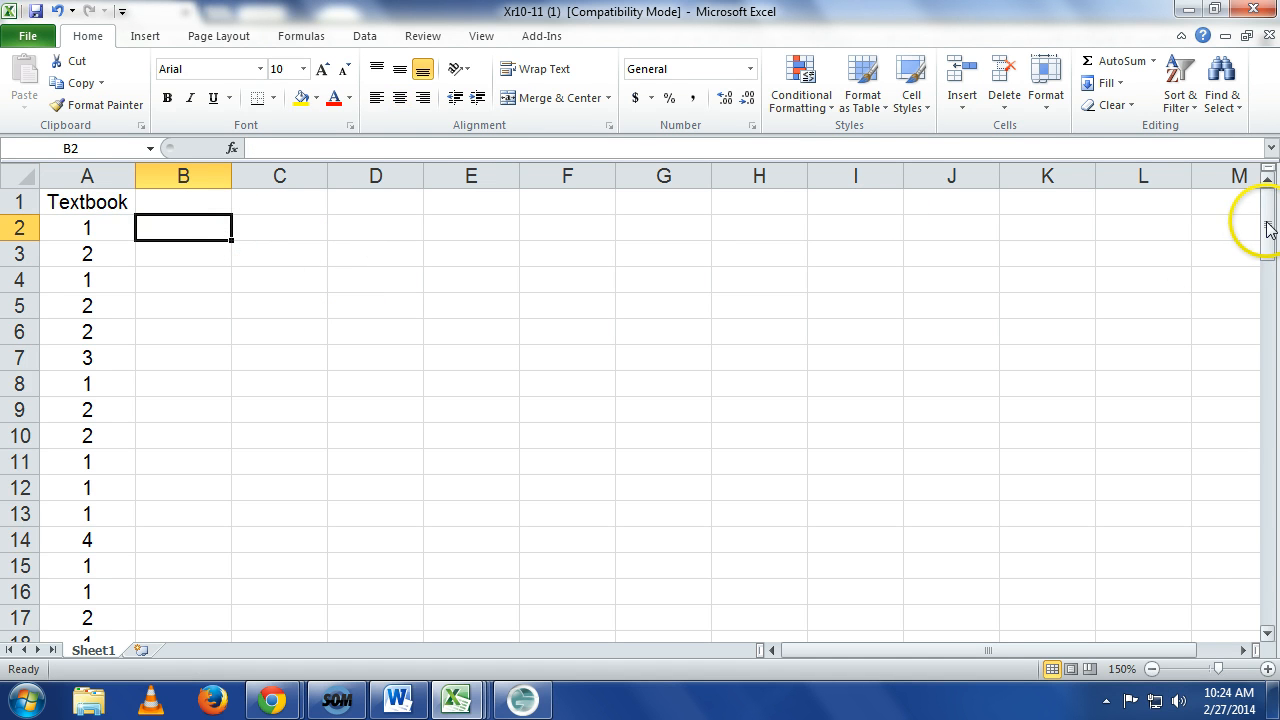
left_click_drag(1268, 229, 1271, 148)
type("=c")
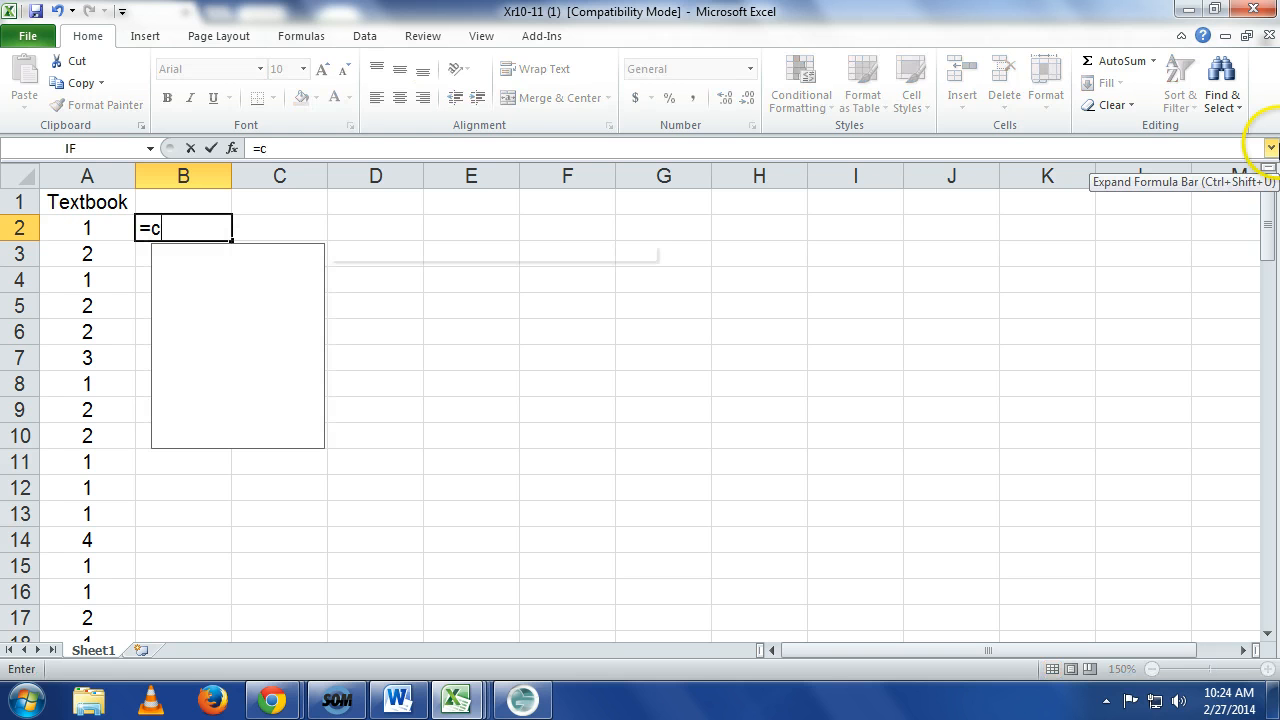
type("ounti")
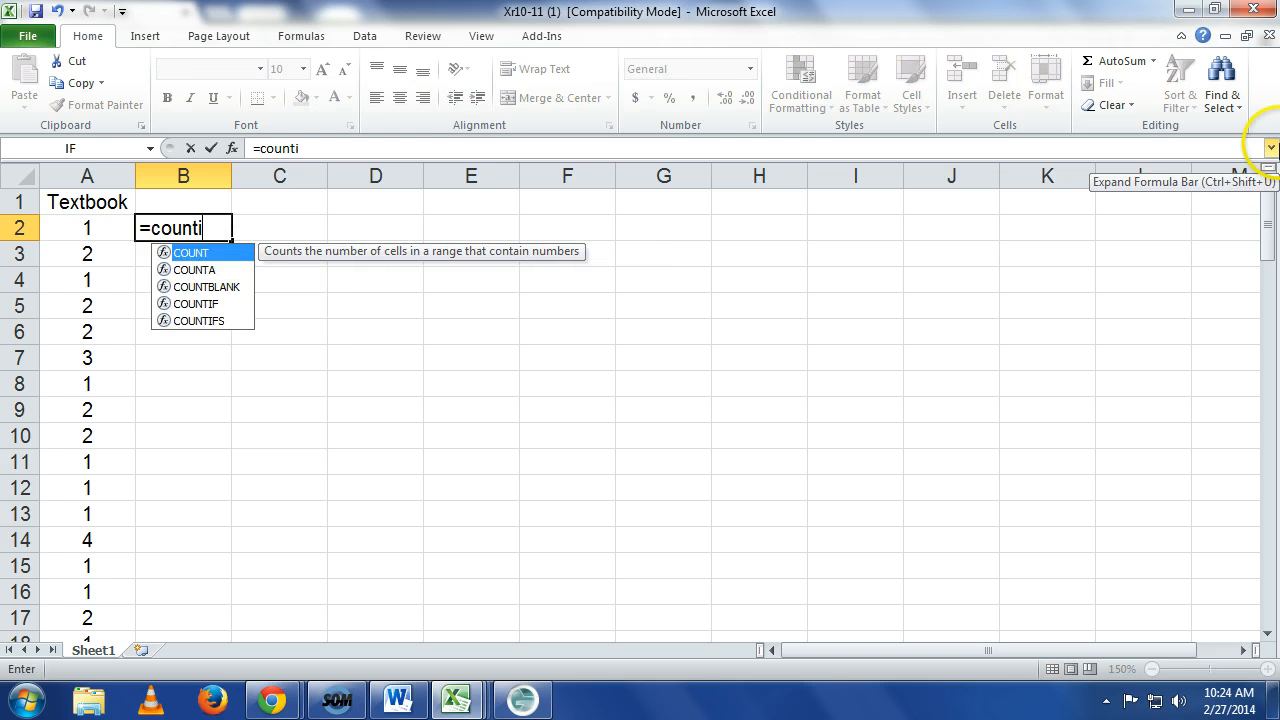
type("f(a2")
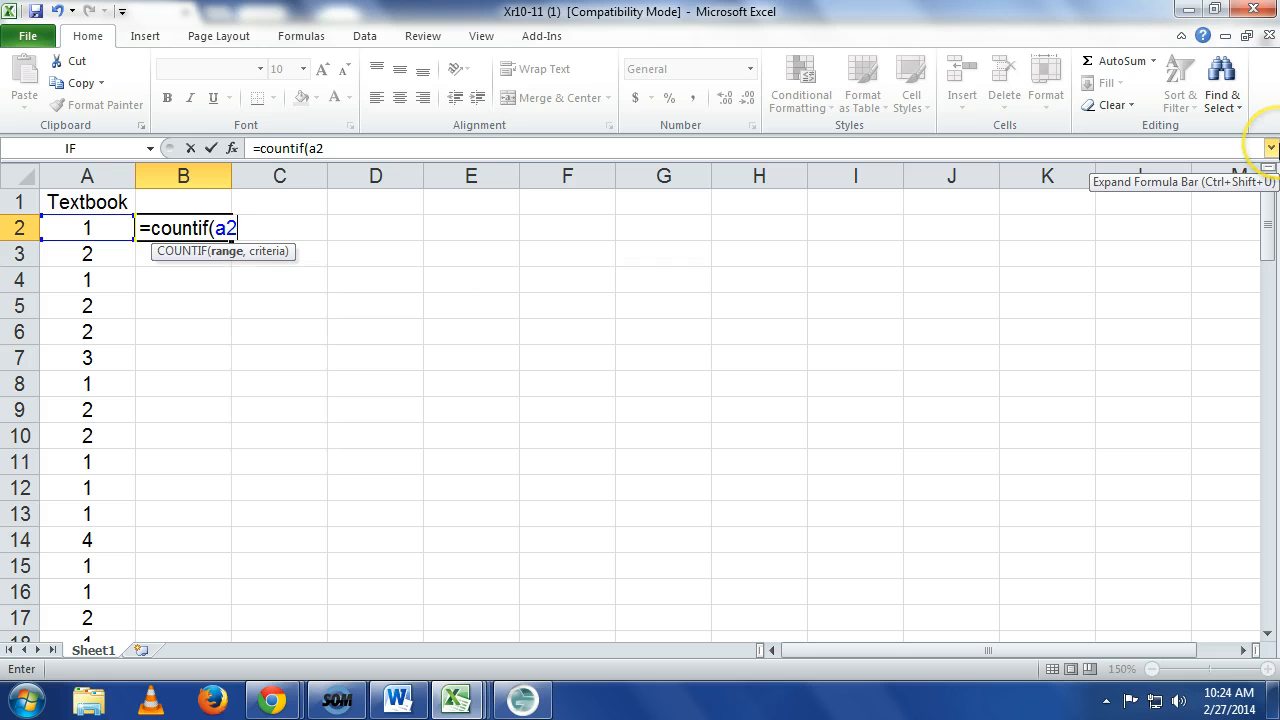
type(":a101,1")
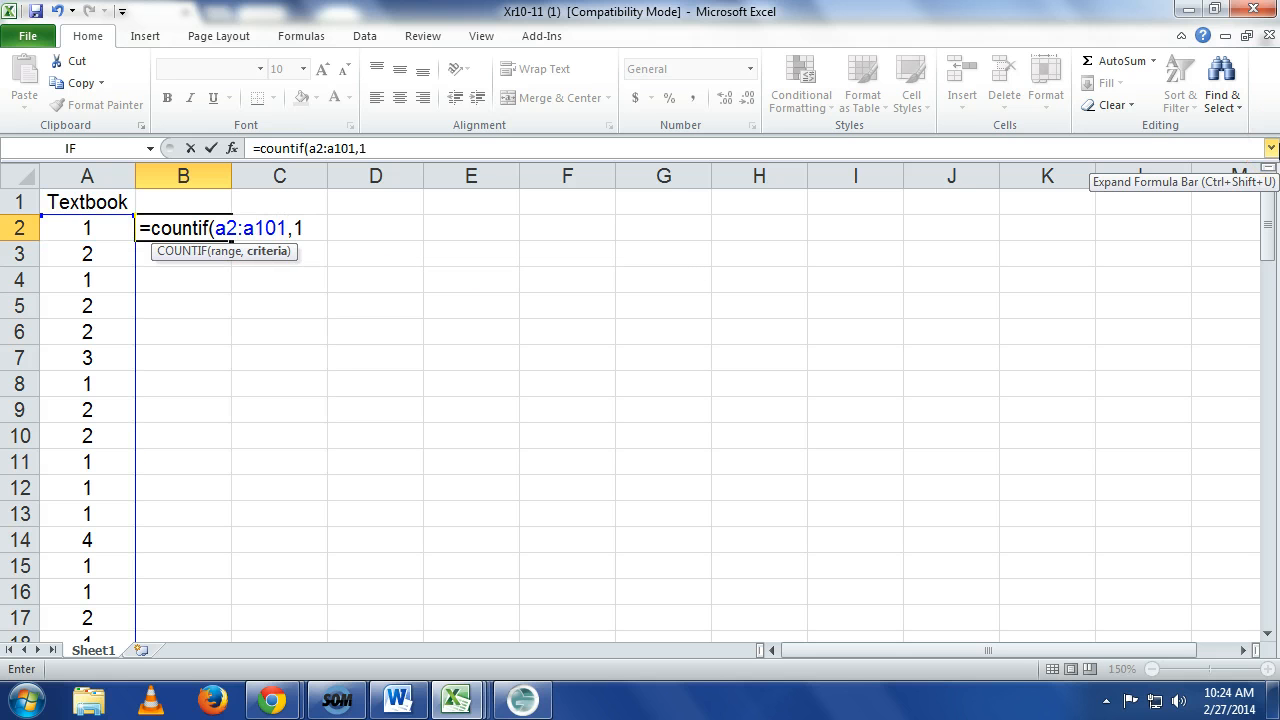
type(")")
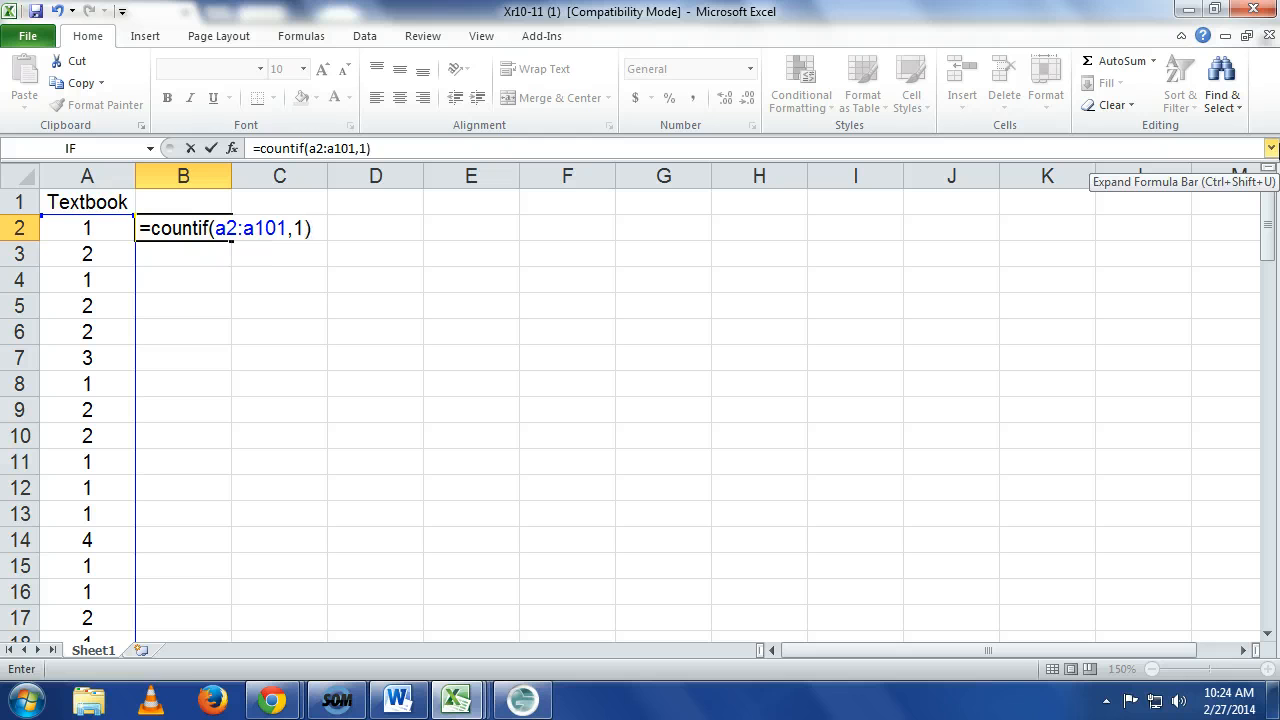
key("Return")
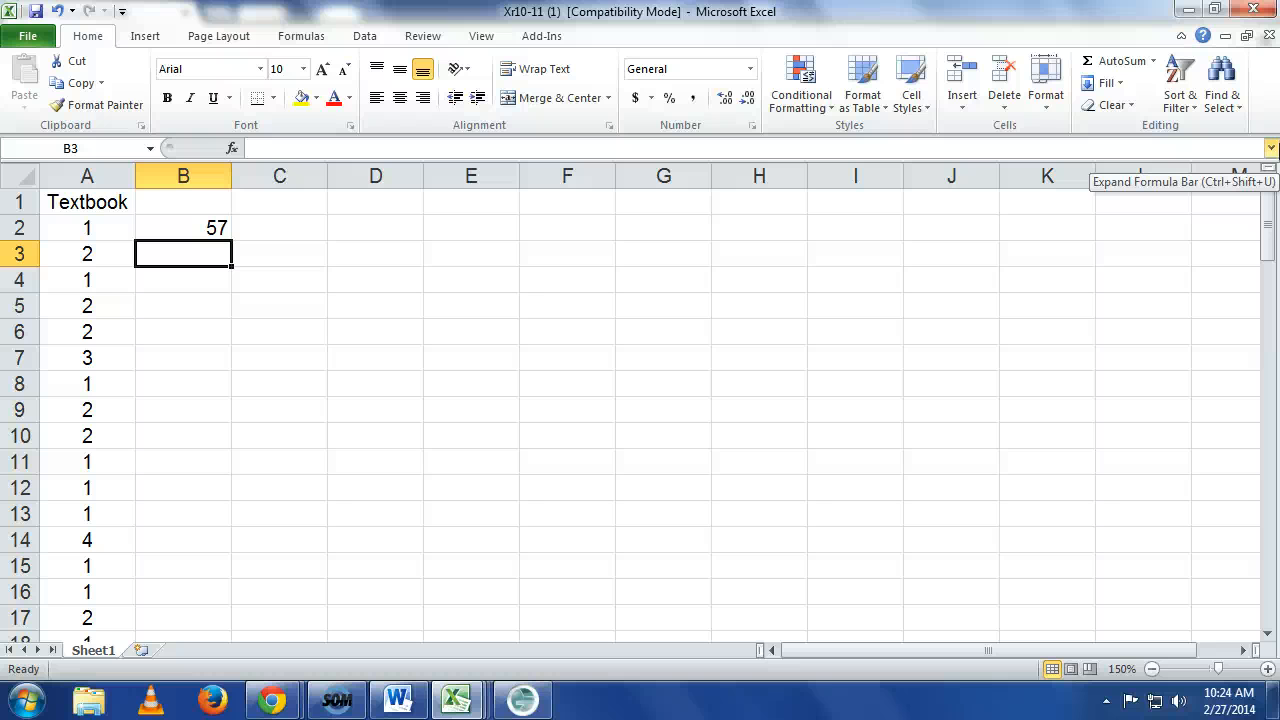
- In the Test Statistics (8) workbook, set the proportion z-test's sample proportion to .57, sample size to 100 and hypothesized proportion to .50
left_click(457, 700)
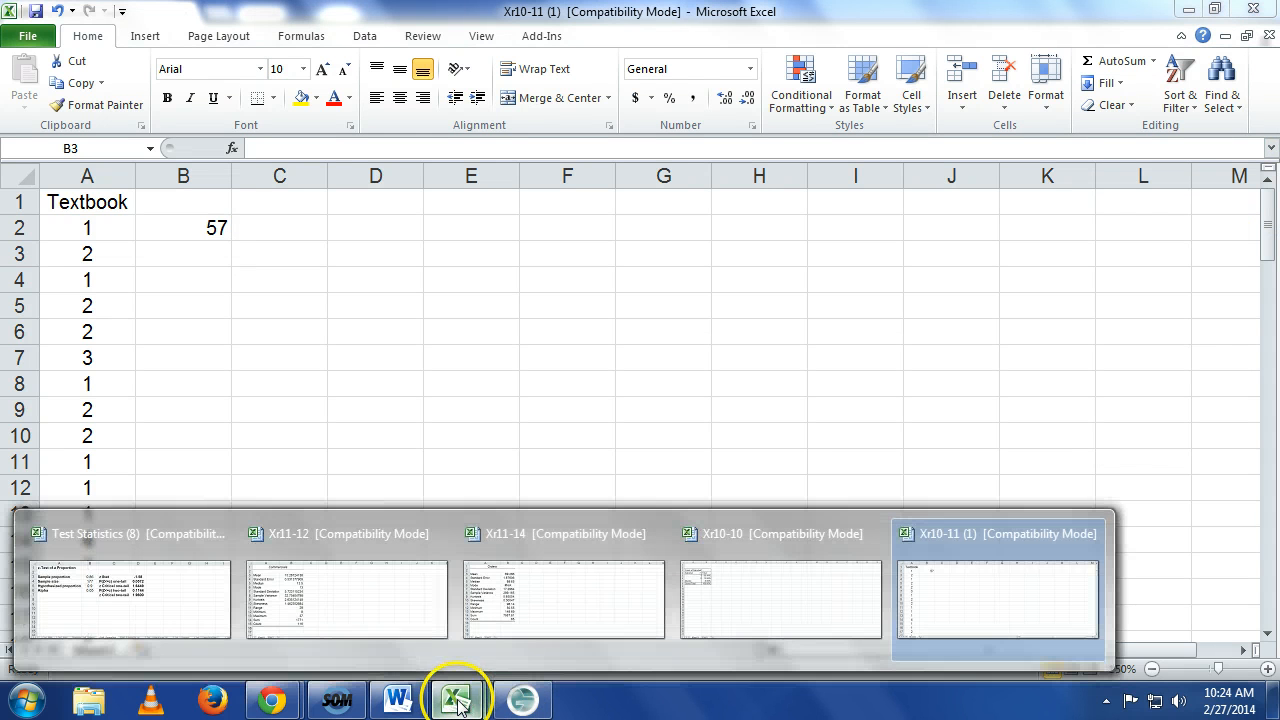
left_click(168, 572)
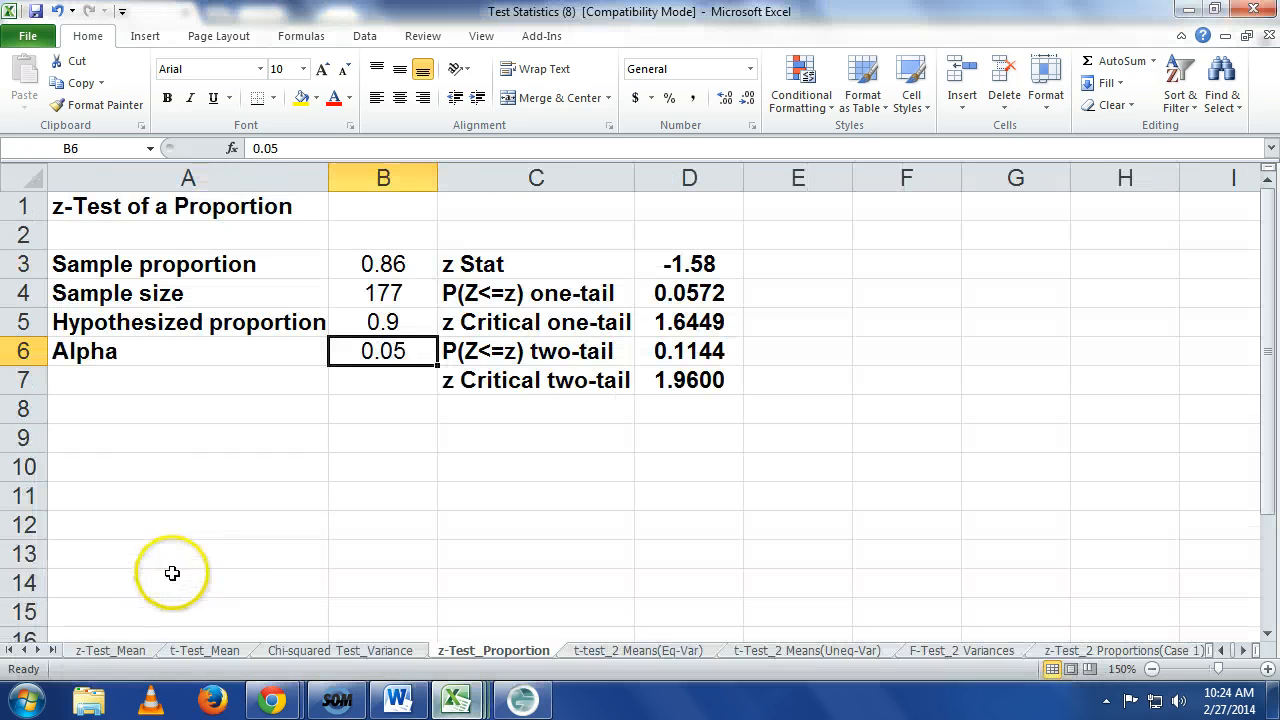
left_click(411, 263)
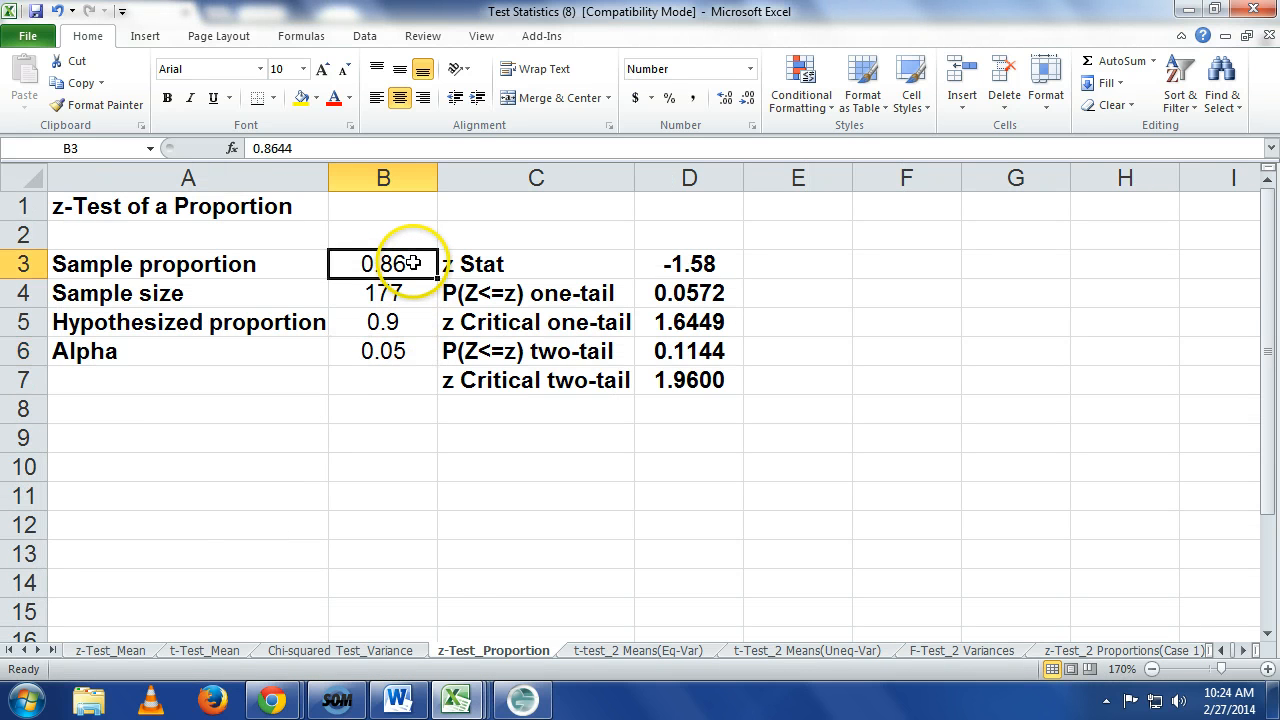
type(".57")
key("Return")
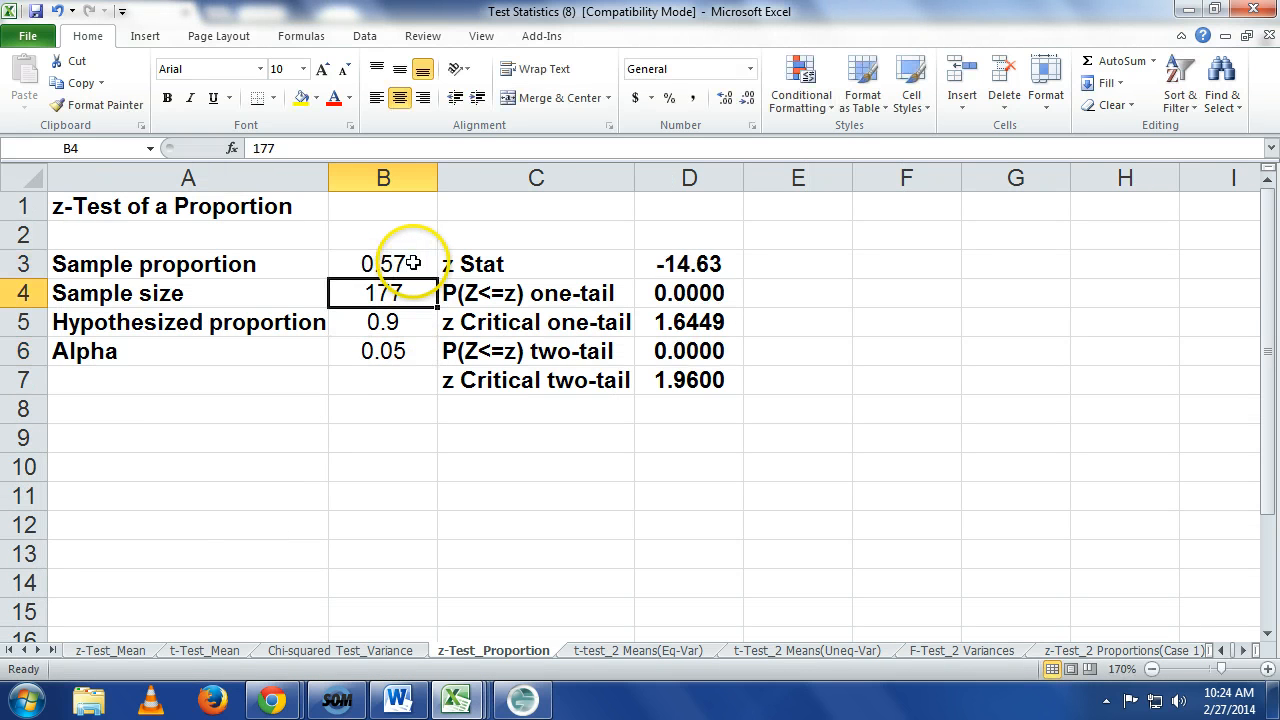
type("100")
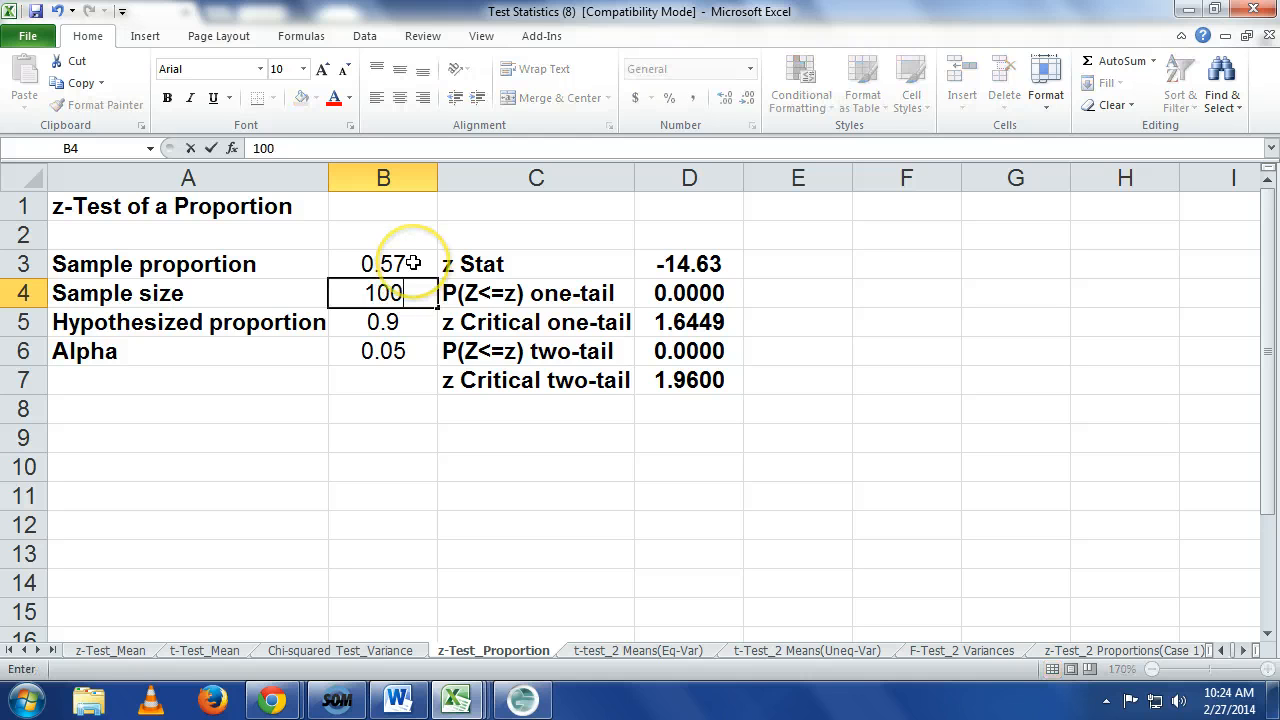
key("Return")
key("Return")
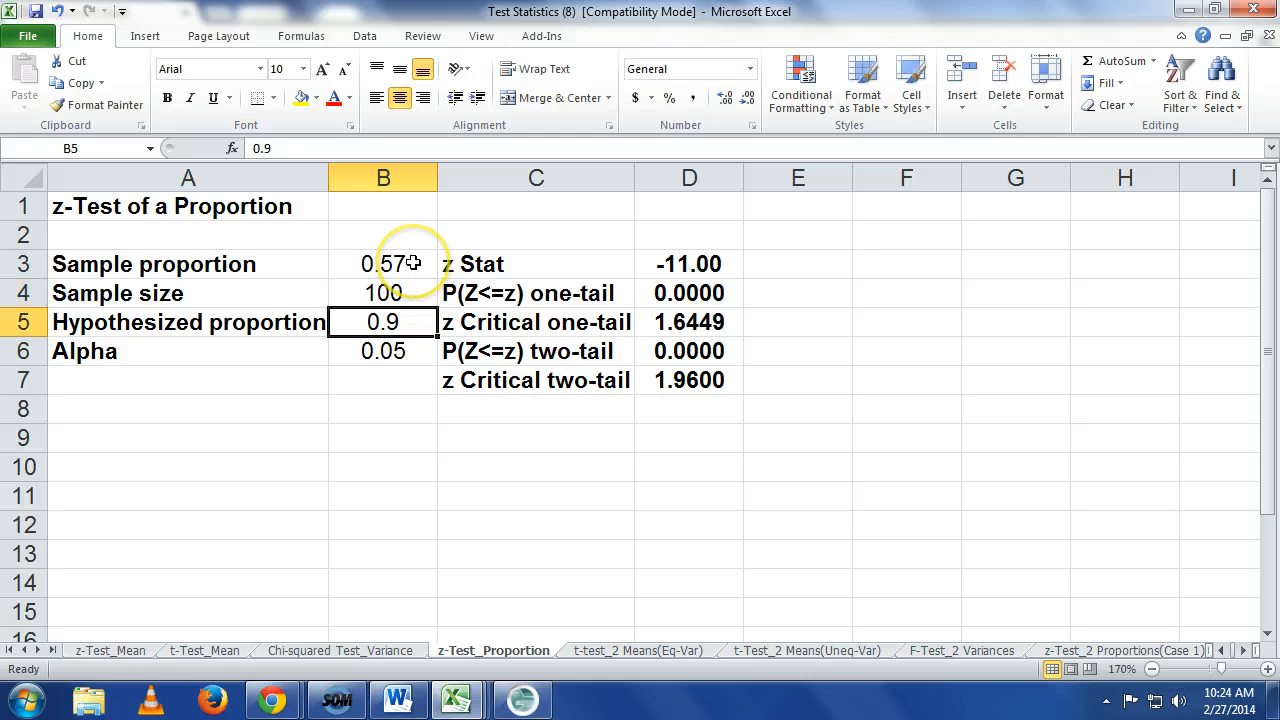
type(".50")
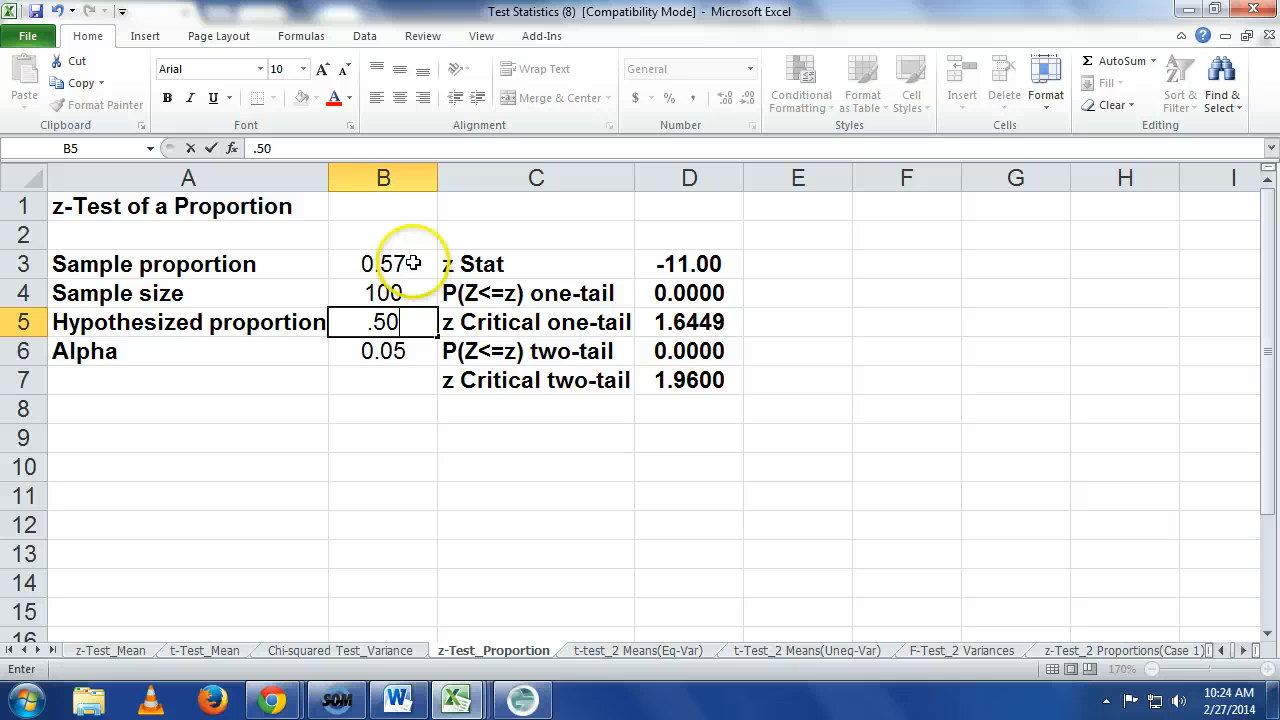
key("Return")
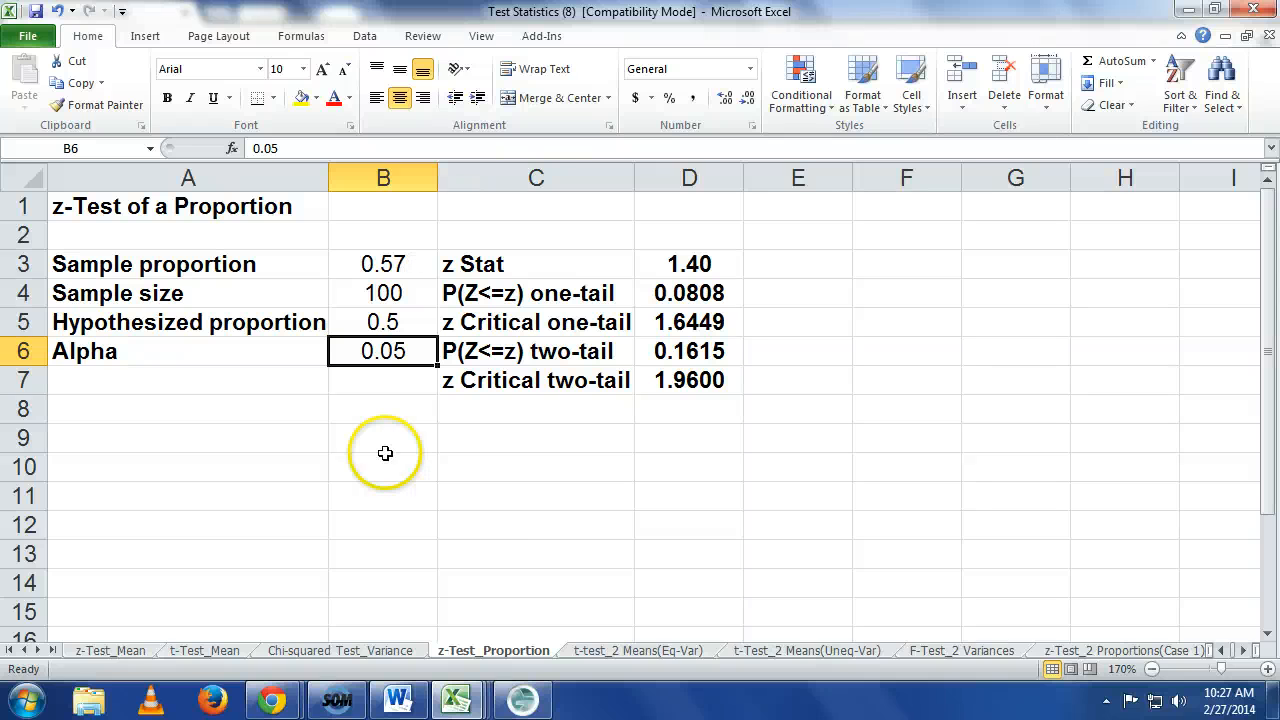
left_click(337, 700)
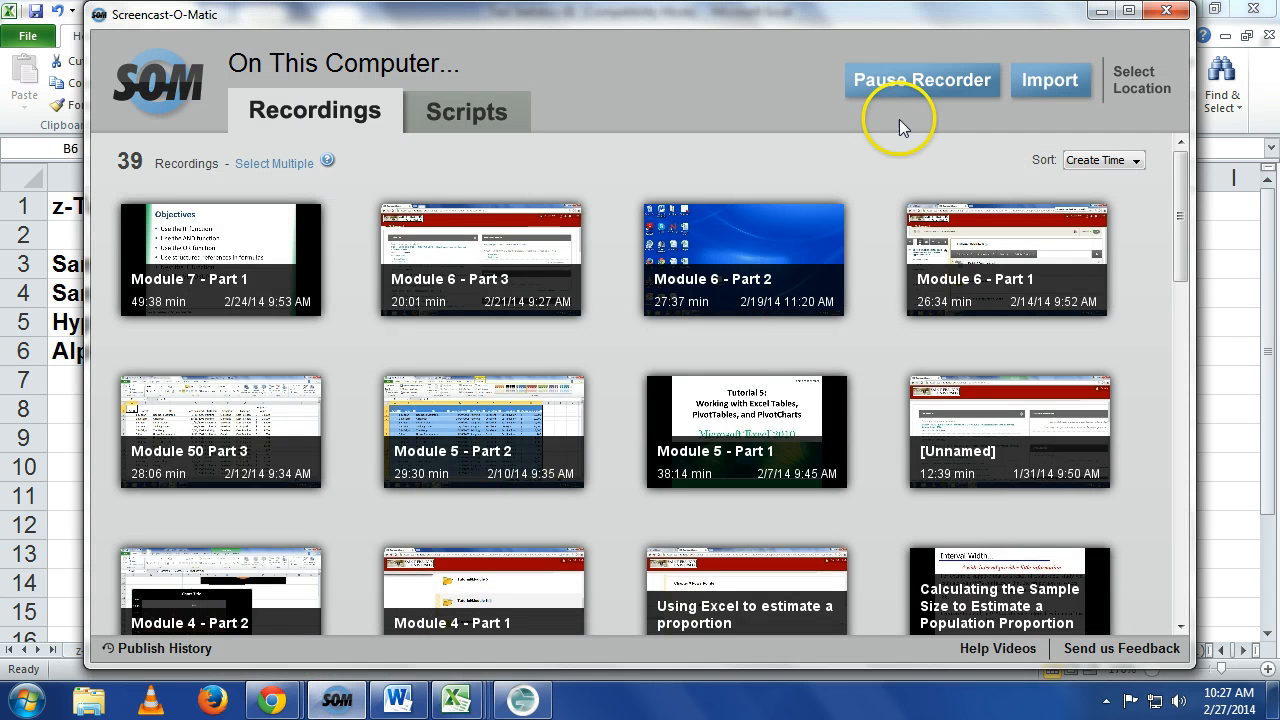